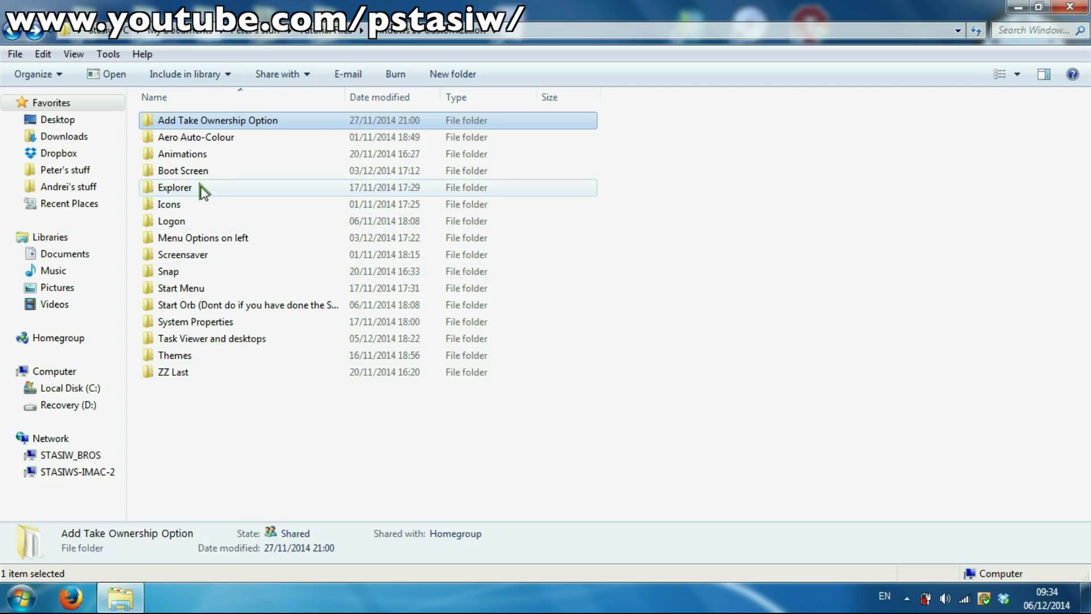
Open the Aero Auto-Colour folder, look inside Aura Beta 3.zip, then return to the folder
{"action": "double_click", "coordinate": [212, 139]}
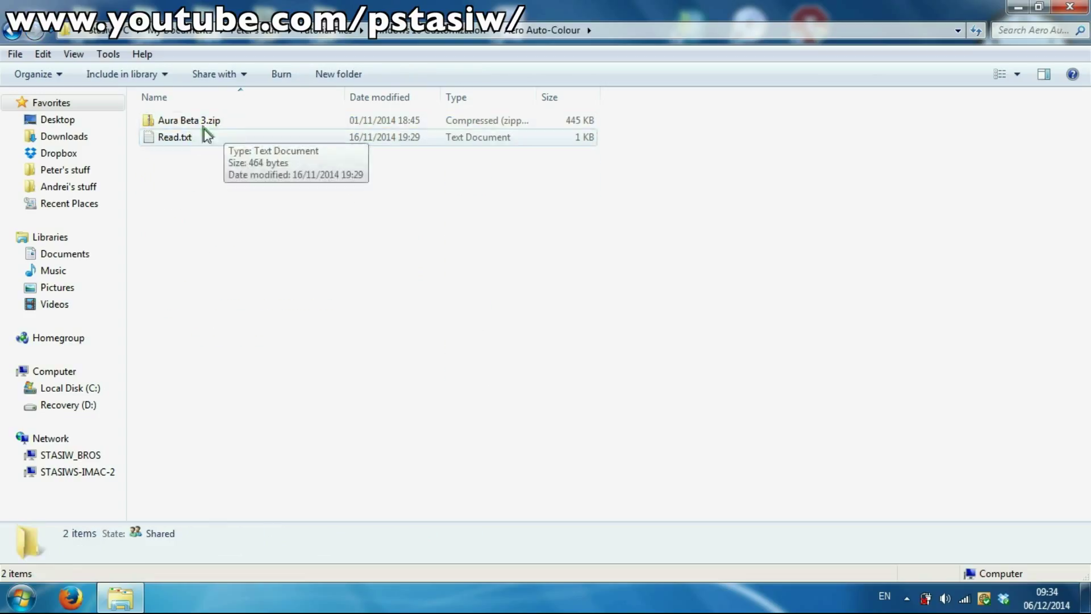
{"action": "left_click", "coordinate": [194, 123]}
{"action": "double_click", "coordinate": [194, 122]}
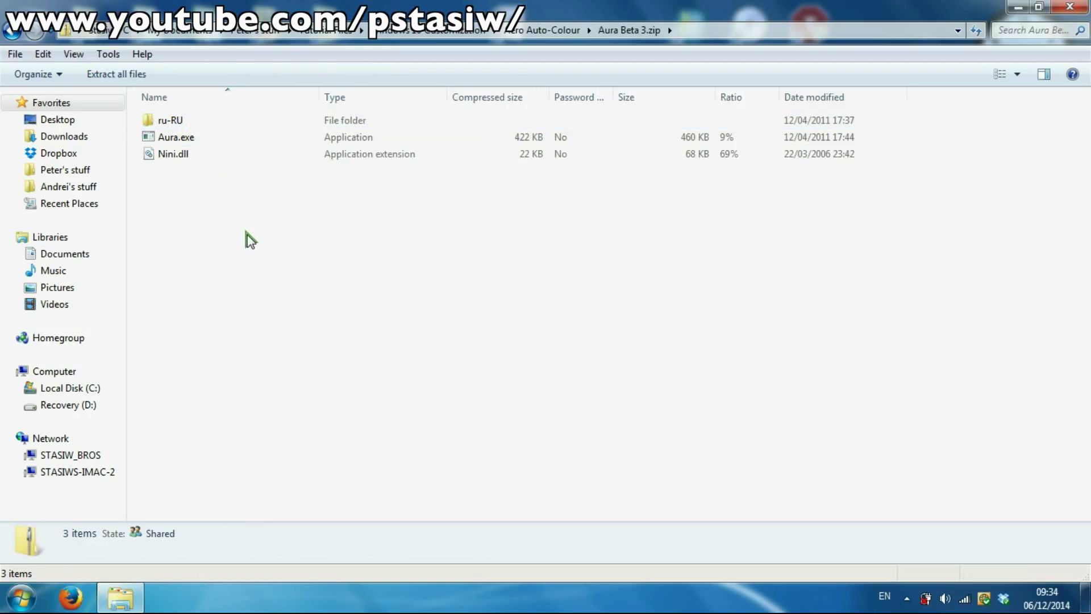
{"action": "key", "text": "BackSpace"}
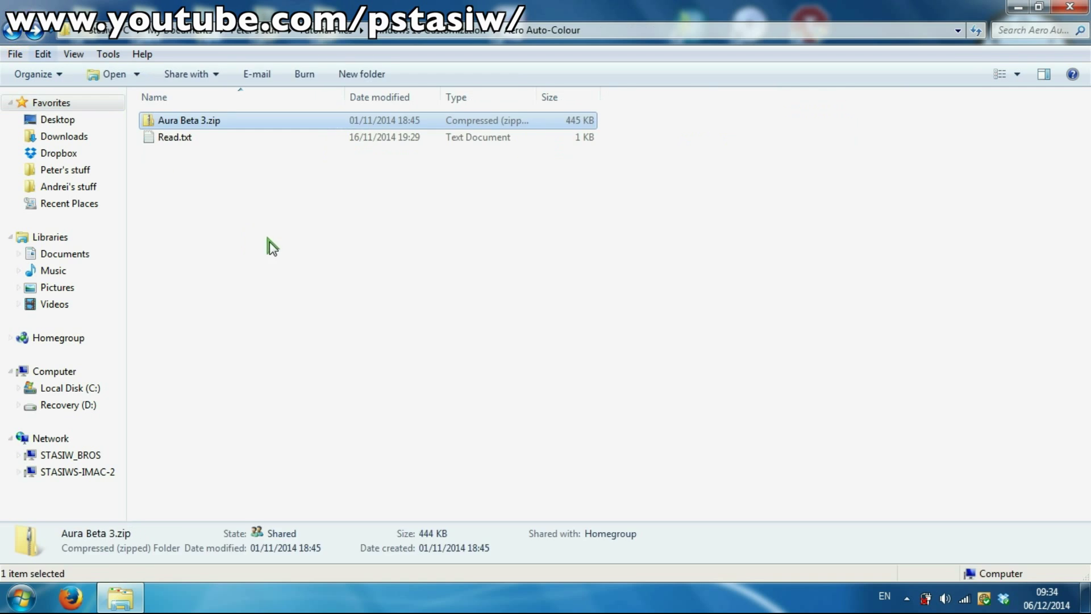
Extract all of Aura Beta 3.zip into C:\Program Files
{"action": "right_click", "coordinate": [202, 122]}
{"action": "mouse_move", "coordinate": [262, 210]}
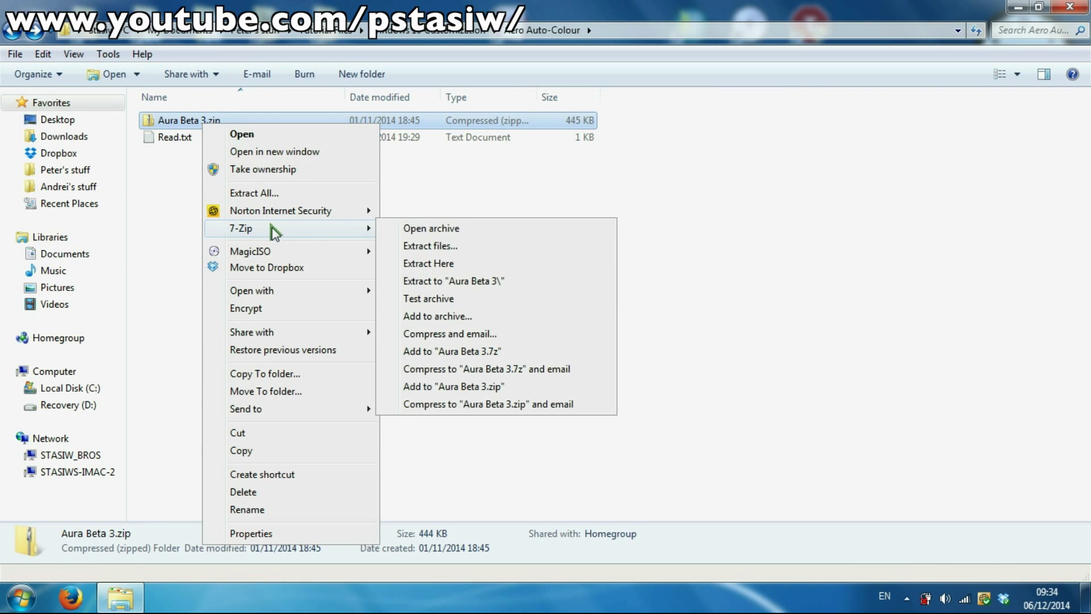
{"action": "left_click", "coordinate": [276, 194]}
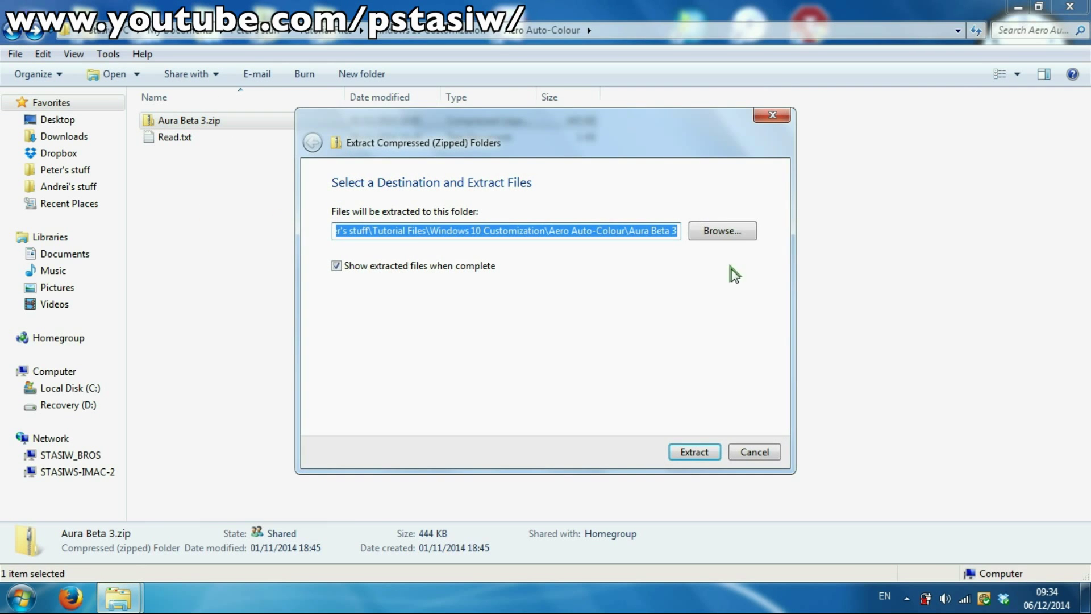
{"action": "left_click", "coordinate": [733, 234]}
{"action": "left_click", "coordinate": [443, 307]}
{"action": "left_click", "coordinate": [447, 274]}
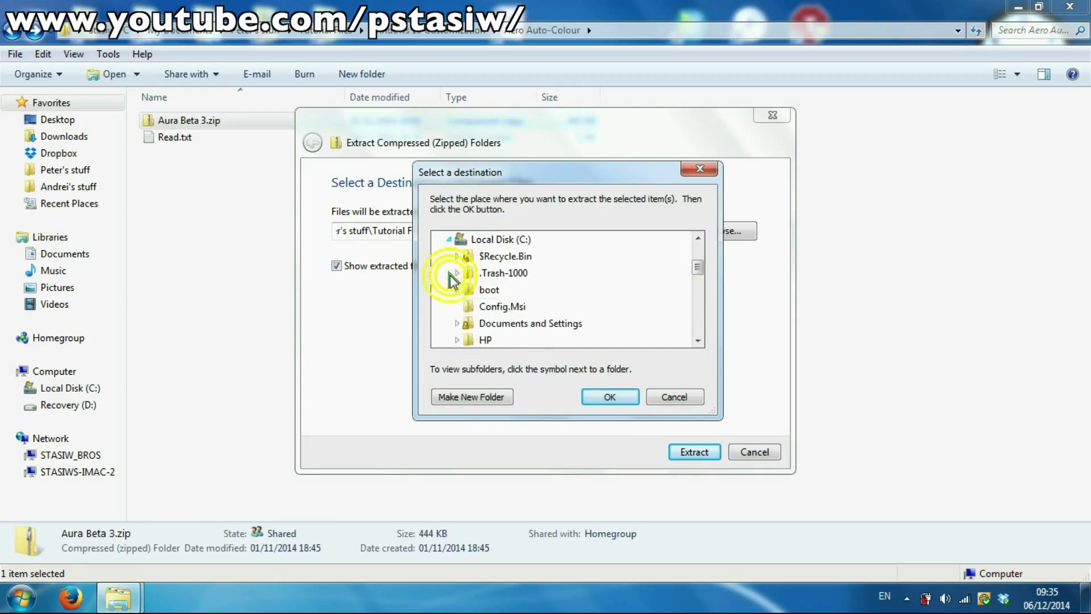
{"action": "scroll", "coordinate": [489, 329], "scroll_direction": "down", "scroll_amount": 7}
{"action": "scroll", "coordinate": [511, 315], "scroll_direction": "up", "scroll_amount": 2}
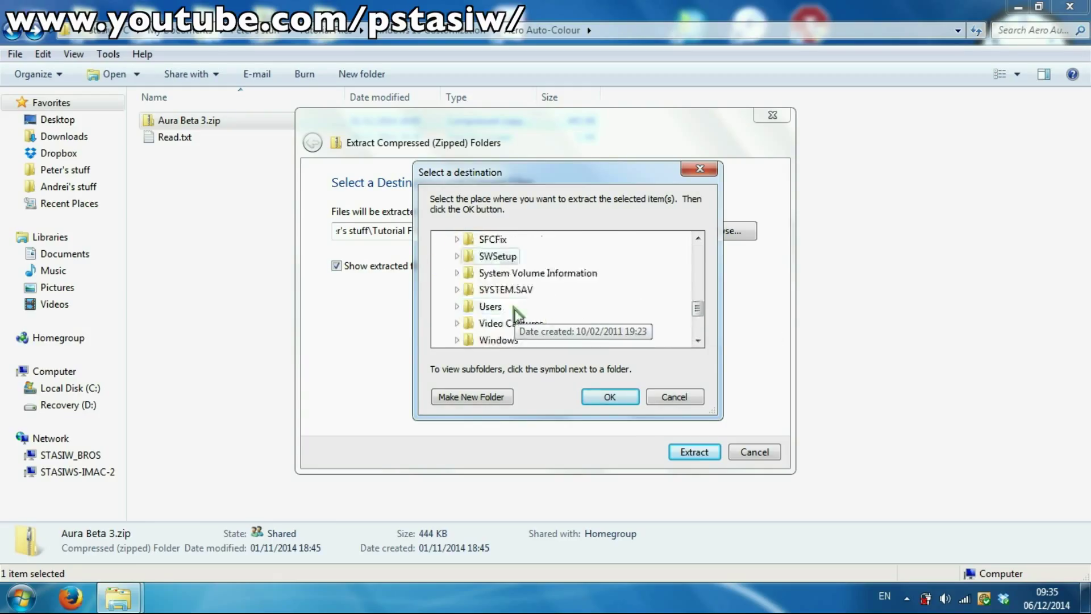
{"action": "scroll", "coordinate": [506, 313], "scroll_direction": "up", "scroll_amount": 2}
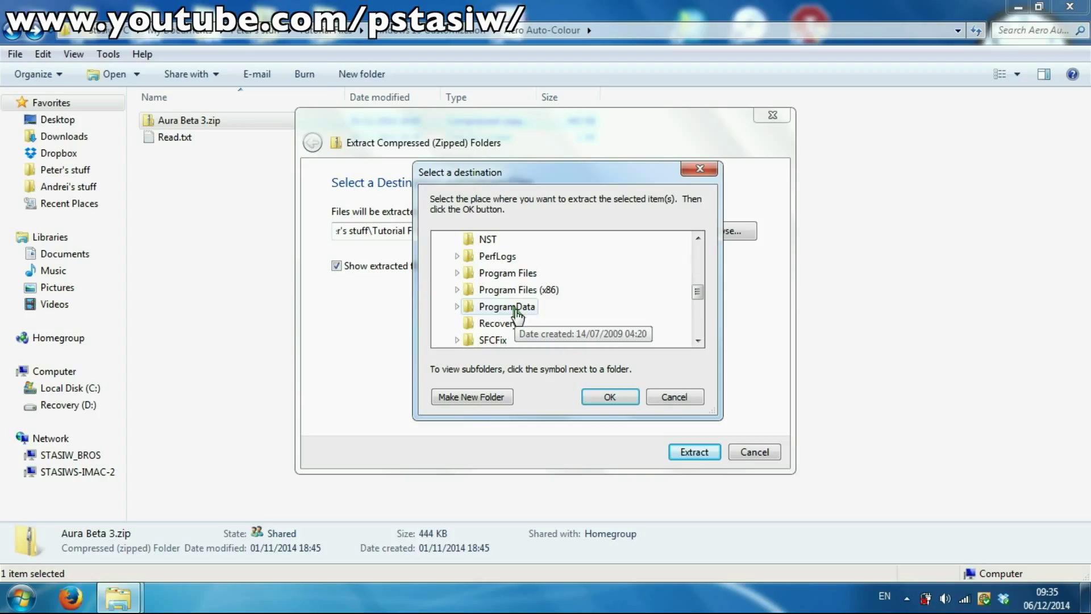
{"action": "double_click", "coordinate": [494, 274]}
{"action": "left_click", "coordinate": [630, 397]}
{"action": "left_click", "coordinate": [694, 452]}
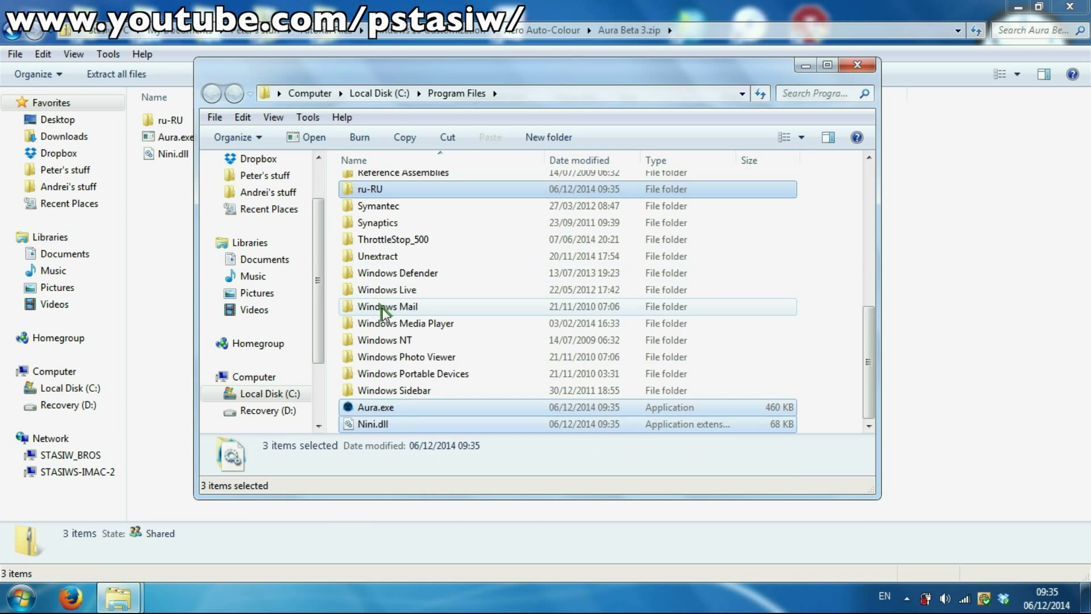
Copy the three extracted items and create a new folder named Aura in Program Files
{"action": "right_click", "coordinate": [399, 405]}
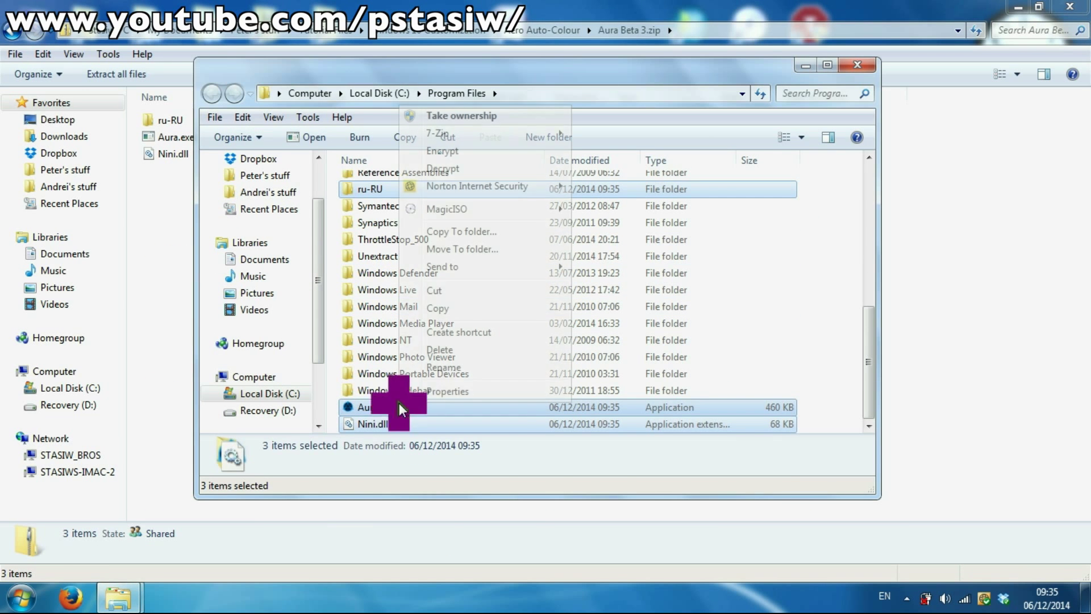
{"action": "left_click", "coordinate": [435, 308]}
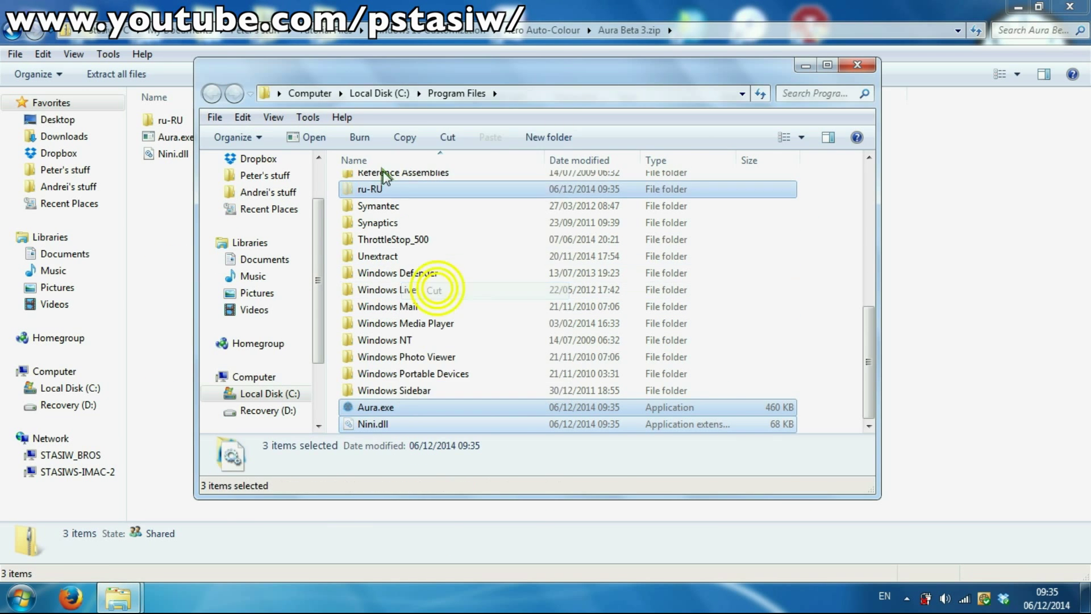
{"action": "left_click", "coordinate": [549, 137]}
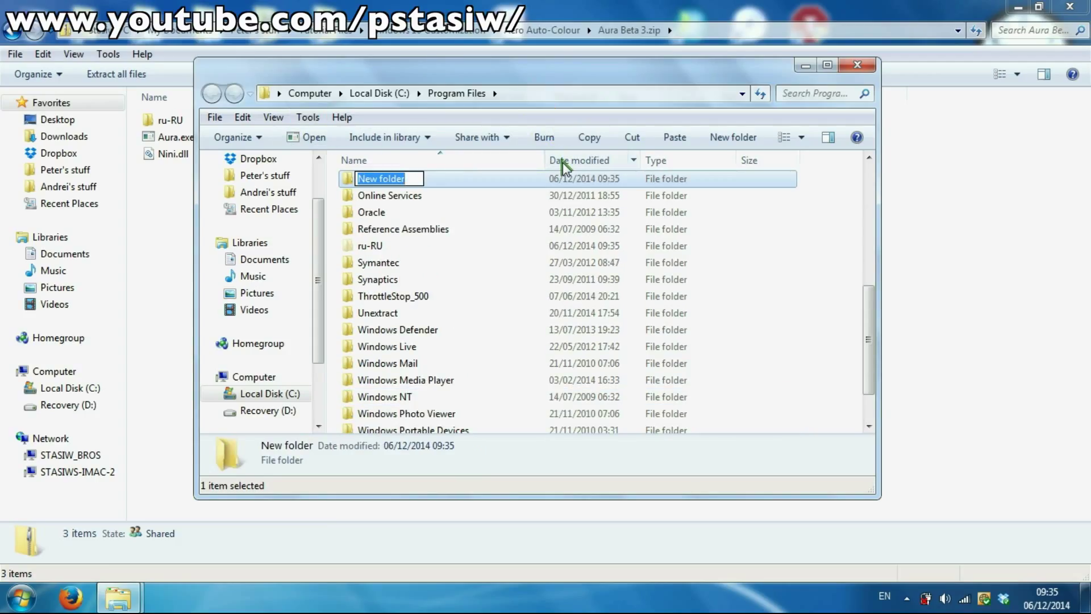
{"action": "type", "text": "Aura"}
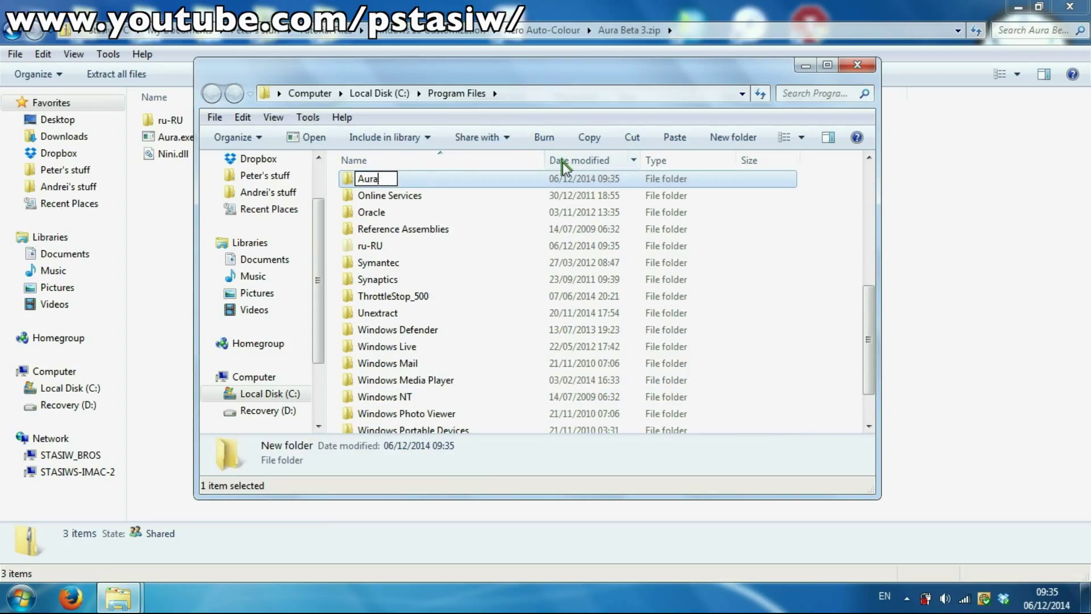
{"action": "key", "text": "Return"}
Paste Aura.exe, Nini.dll and ru-RU into the Aura folder
{"action": "double_click", "coordinate": [514, 179]}
{"action": "right_click", "coordinate": [457, 211]}
{"action": "left_click", "coordinate": [499, 313]}
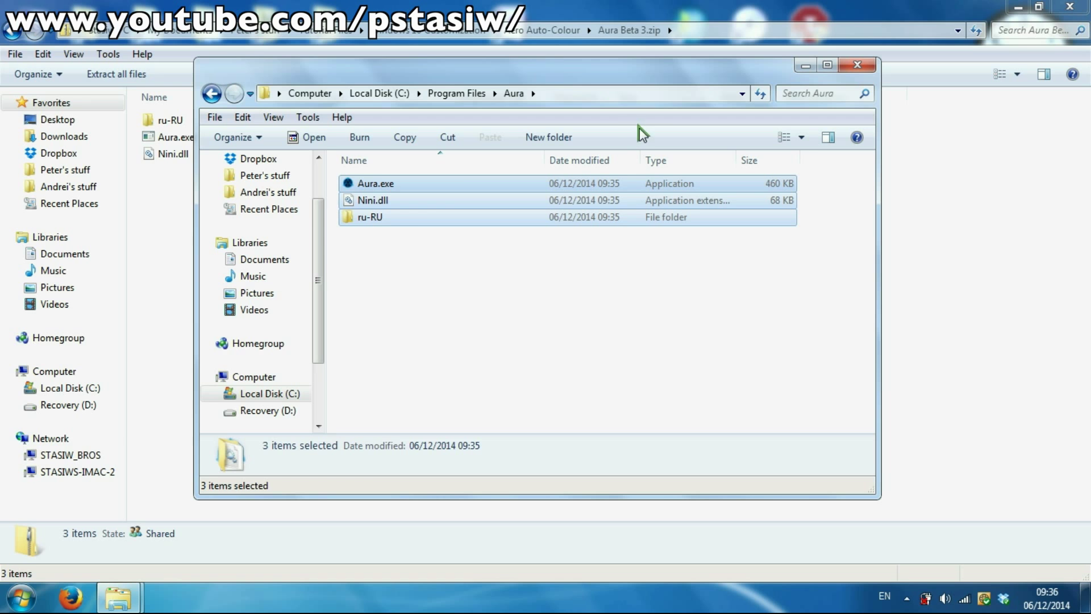
Open the Startup folder from the Start menu's All Programs list
{"action": "left_click", "coordinate": [22, 598]}
{"action": "left_click", "coordinate": [102, 528]}
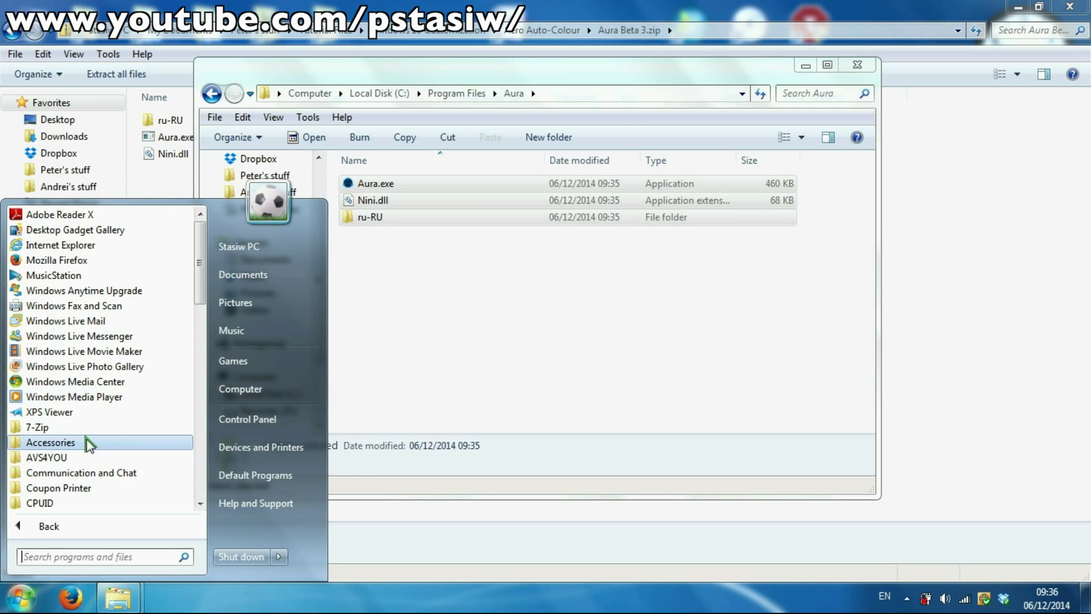
{"action": "scroll", "coordinate": [79, 472], "scroll_direction": "down", "scroll_amount": 15}
{"action": "left_click", "coordinate": [72, 474]}
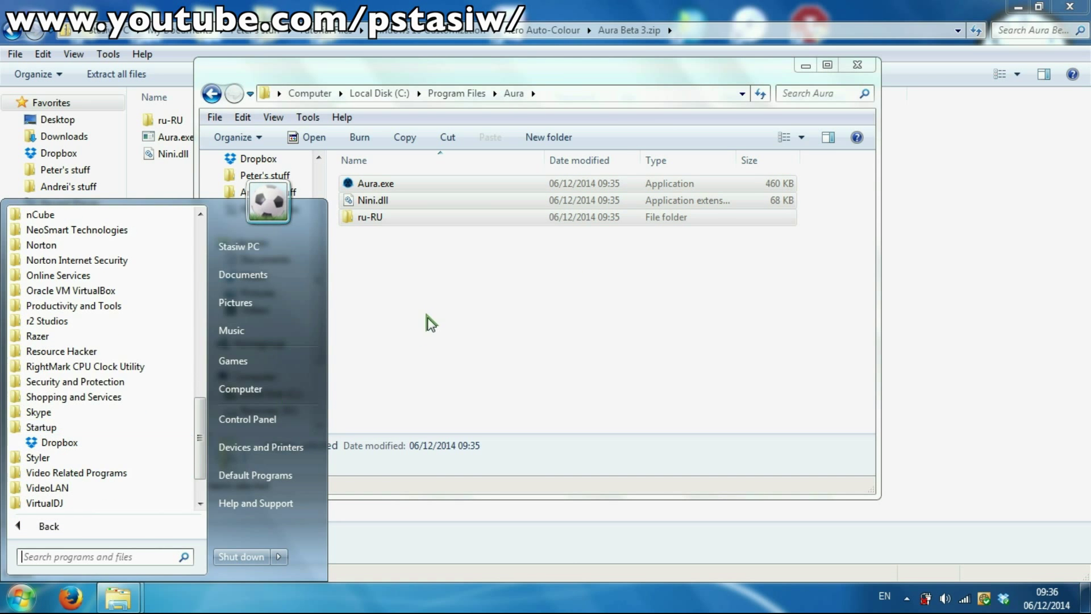
Create an Aura.exe shortcut, move it into Startup, and rename it to Aura.exe
{"action": "left_click", "coordinate": [372, 183]}
{"action": "right_click", "coordinate": [381, 183]}
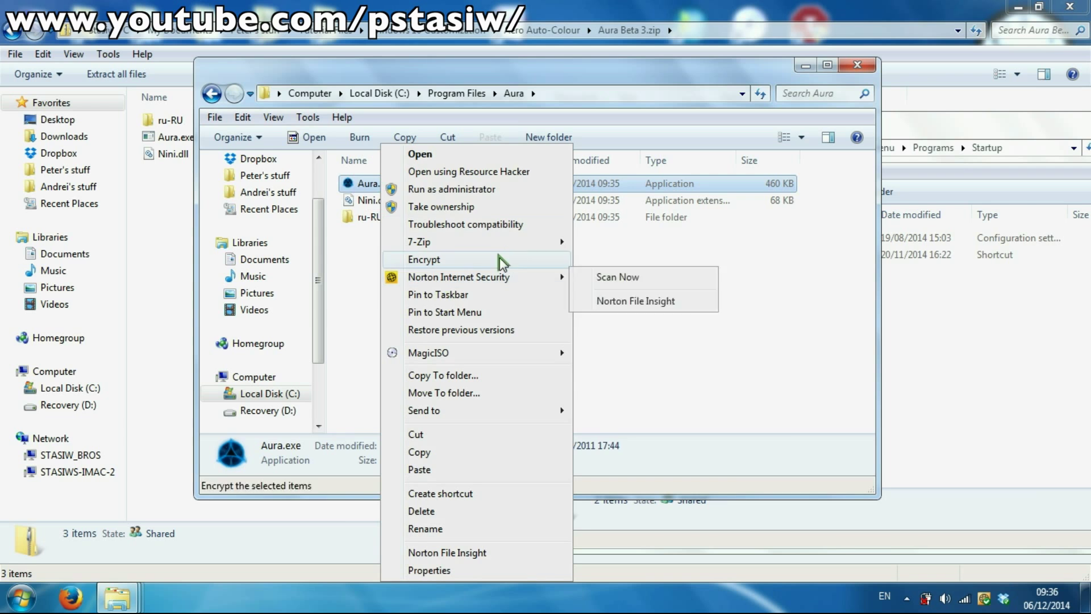
{"action": "left_click", "coordinate": [461, 493]}
{"action": "left_click_drag", "start_coordinate": [407, 219], "coordinate": [961, 358]}
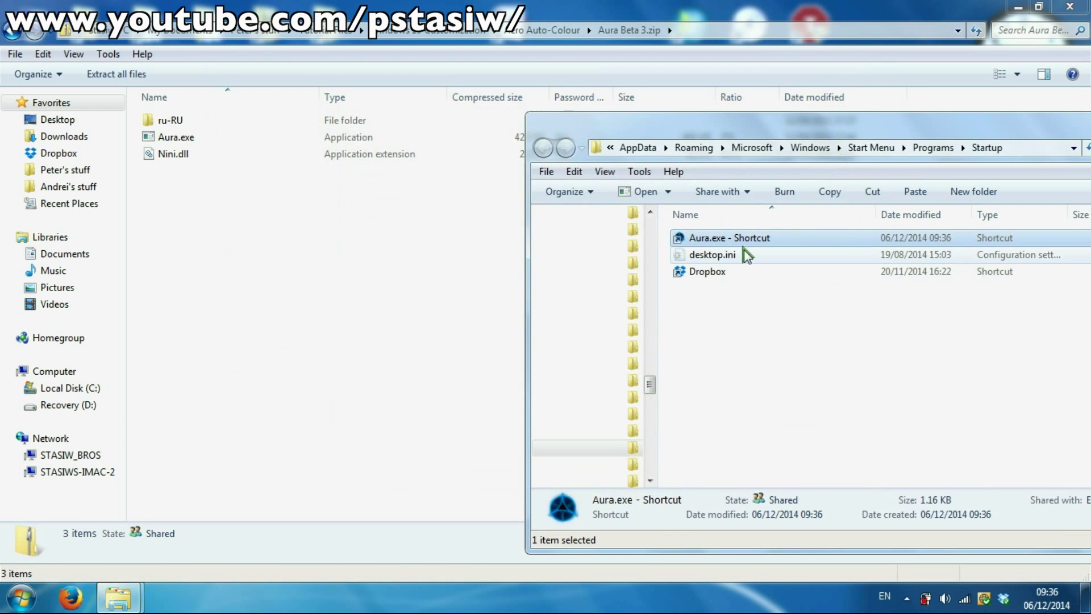
{"action": "left_click", "coordinate": [743, 241]}
{"action": "key", "text": "End"}
{"action": "key", "text": "BackSpace"}
{"action": "key", "text": "BackSpace"}
{"action": "key", "text": "BackSpace"}
{"action": "key", "text": "BackSpace"}
{"action": "key", "text": "BackSpace"}
{"action": "key", "text": "BackSpace"}
{"action": "key", "text": "BackSpace"}
{"action": "key", "text": "BackSpace"}
{"action": "key", "text": "BackSpace"}
{"action": "key", "text": "BackSpace"}
{"action": "key", "text": "BackSpace"}
{"action": "key", "text": "Return"}
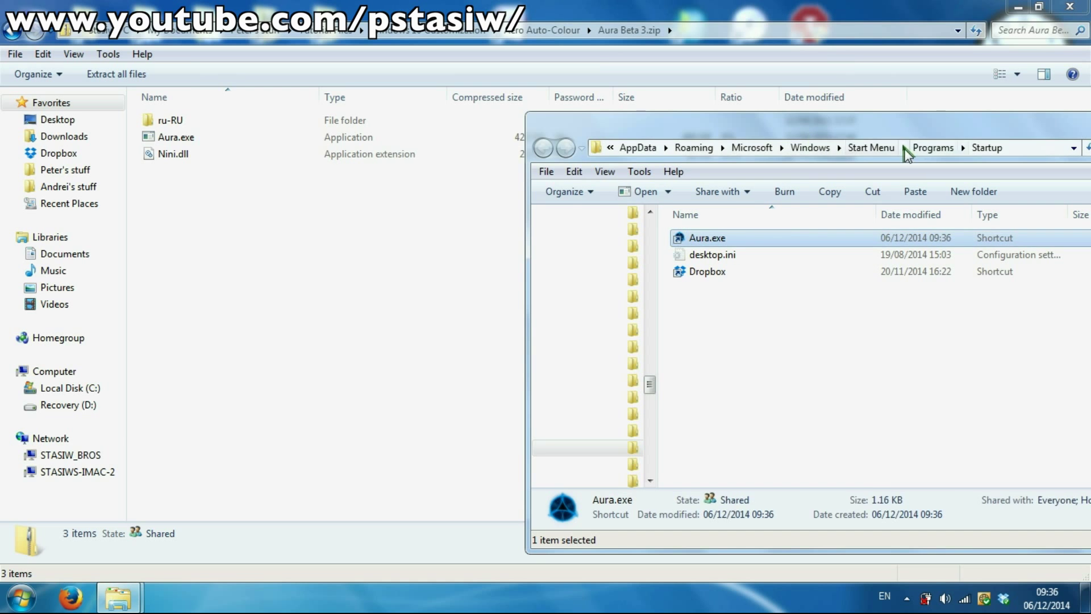
{"action": "left_click_drag", "start_coordinate": [915, 132], "coordinate": [628, 96]}
{"action": "mouse_move", "coordinate": [133, 609]}
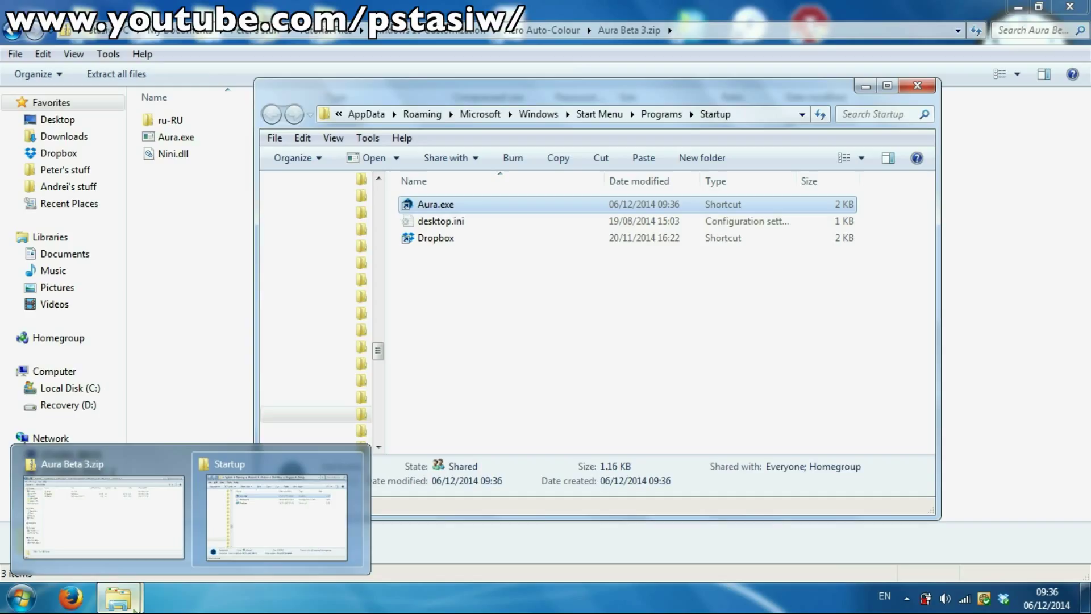
Close the Startup window, minimize the archive window, and open Peter's stuff > Animations
{"action": "left_click", "coordinate": [918, 85]}
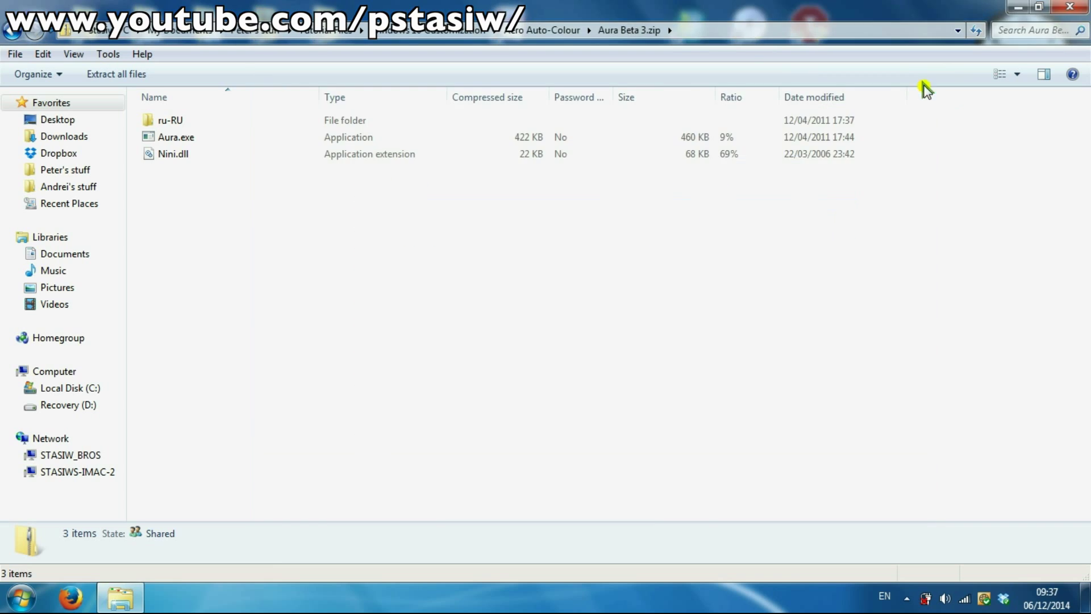
{"action": "left_click", "coordinate": [1070, 6]}
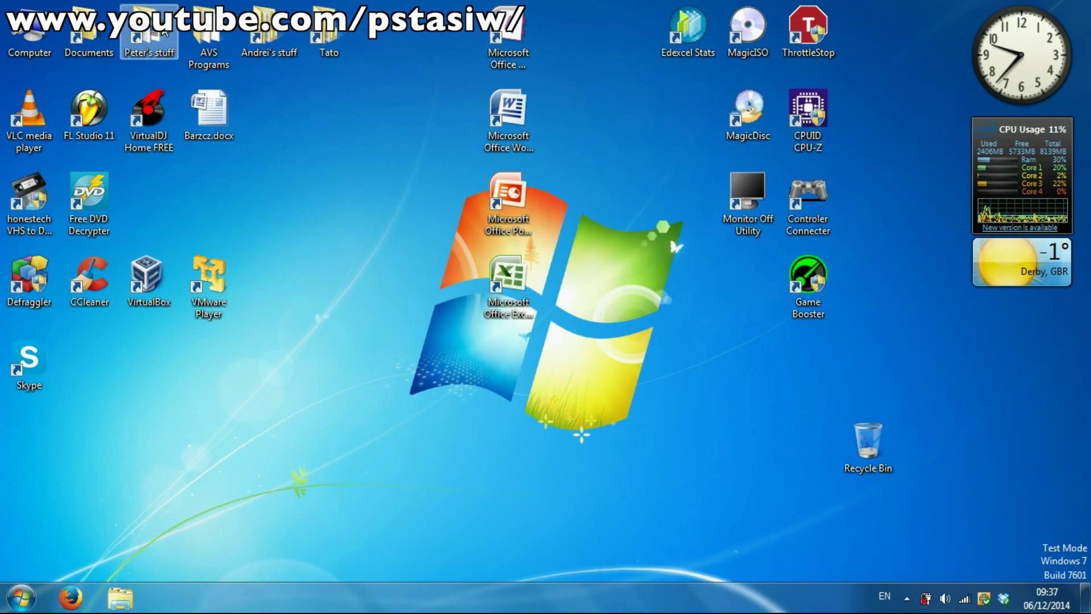
{"action": "double_click", "coordinate": [149, 34]}
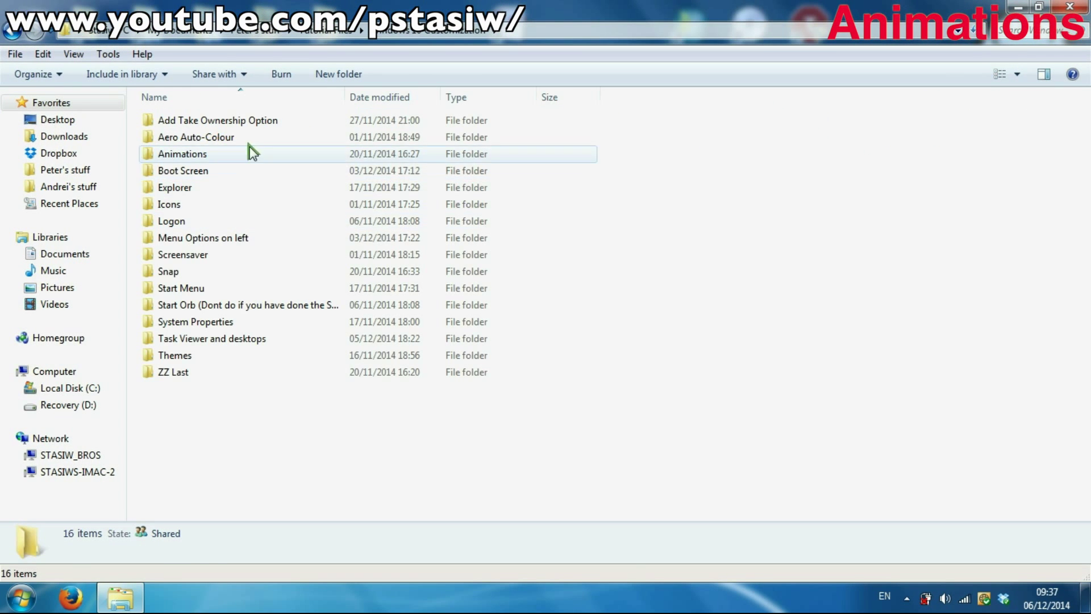
{"action": "double_click", "coordinate": [185, 153]}
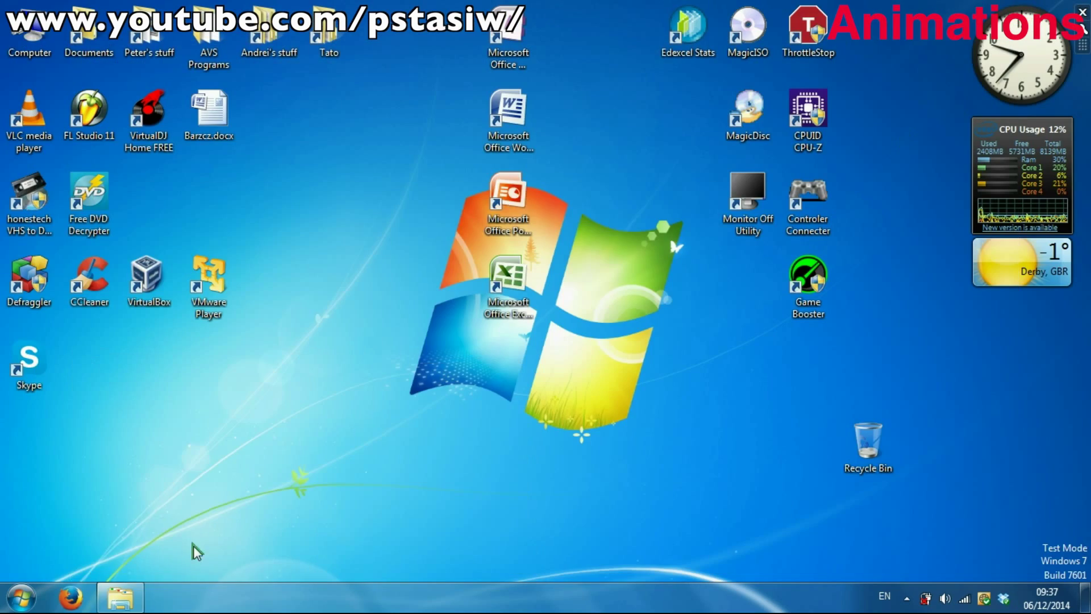
Maximize the Animations window and run Extract Nimi Visuals (x64, portable).exe past the security warning
{"action": "left_click", "coordinate": [120, 597]}
{"action": "left_click", "coordinate": [119, 597]}
{"action": "left_click", "coordinate": [121, 597]}
{"action": "double_click", "coordinate": [187, 93]}
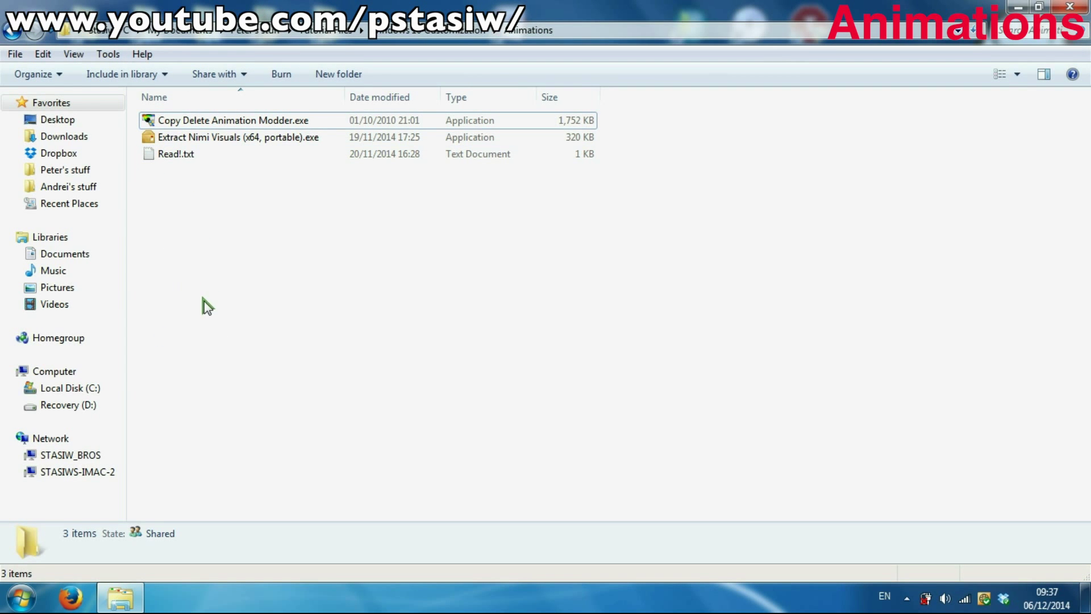
{"action": "double_click", "coordinate": [183, 138]}
{"action": "left_click", "coordinate": [590, 313]}
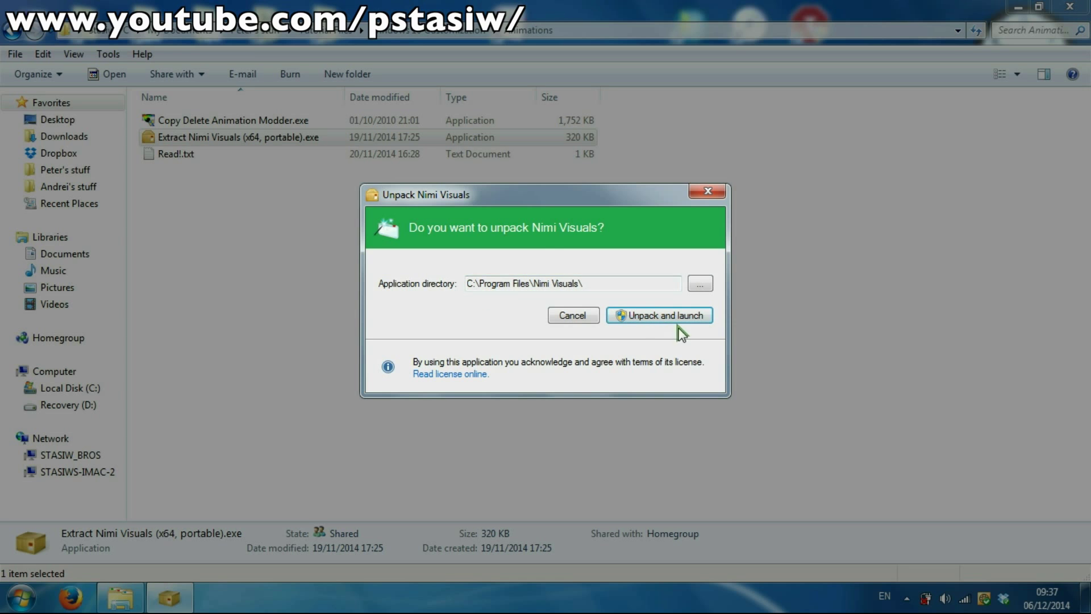
Unpack and launch Nimi Visuals, accepting the licence agreement
{"action": "left_click", "coordinate": [669, 321]}
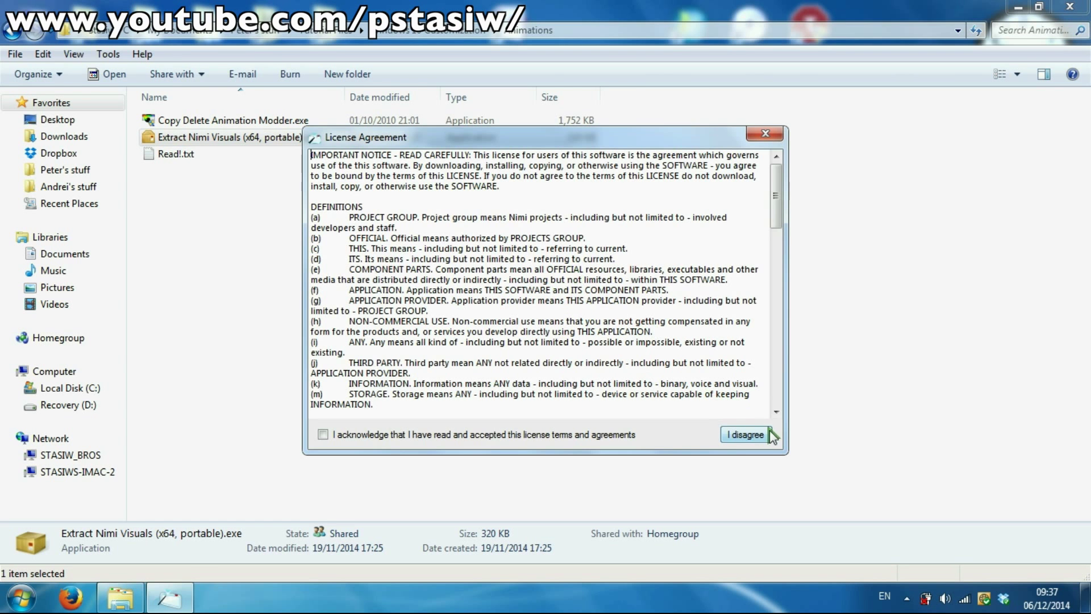
{"action": "left_click", "coordinate": [368, 433]}
{"action": "left_click", "coordinate": [746, 436]}
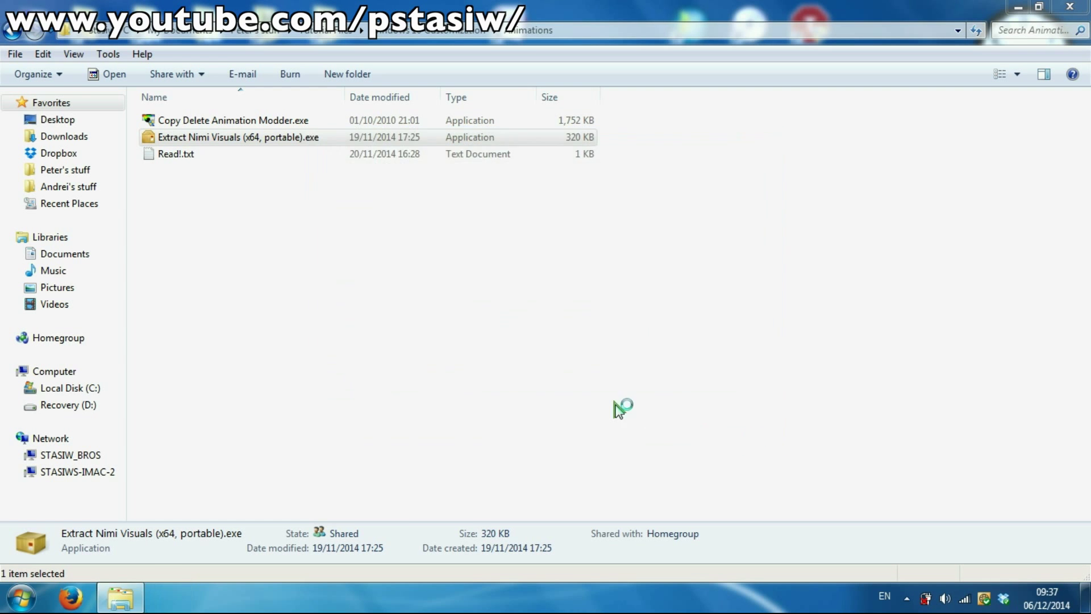
Toggle Automatic startup from the Nimi Visuals tray icon's Quick settings menu
{"action": "right_click", "coordinate": [906, 607]}
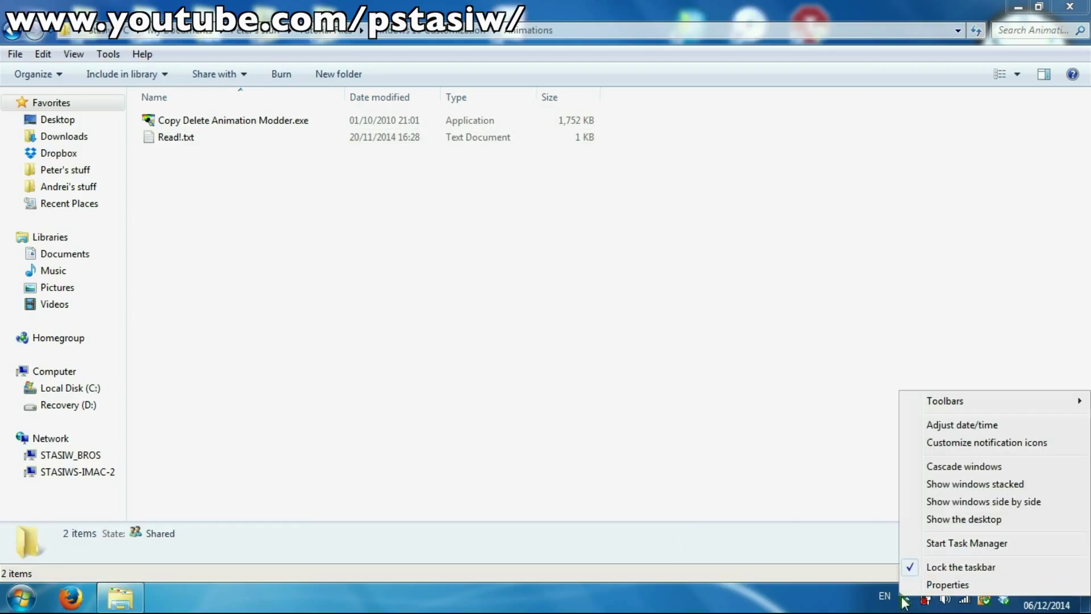
{"action": "left_click", "coordinate": [762, 462]}
{"action": "left_click", "coordinate": [907, 599]}
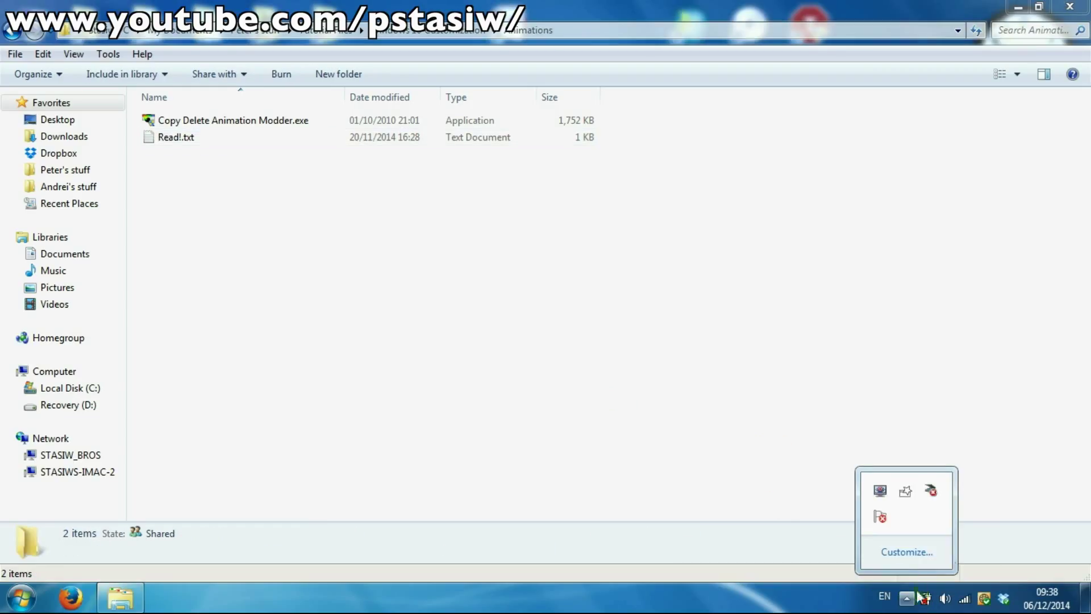
{"action": "right_click", "coordinate": [905, 494]}
{"action": "mouse_move", "coordinate": [938, 502]}
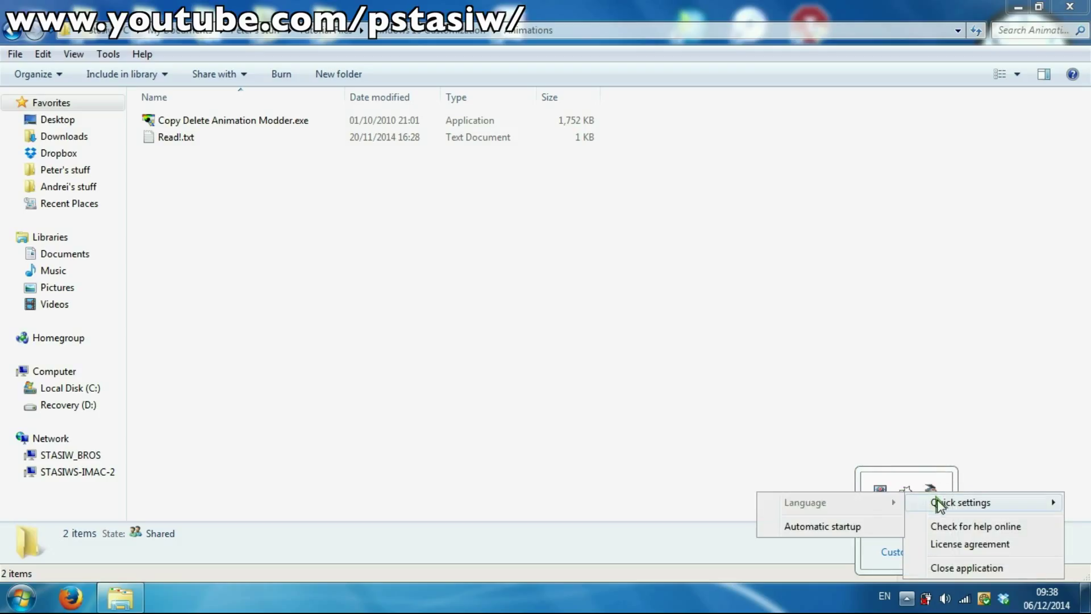
{"action": "left_click", "coordinate": [829, 532]}
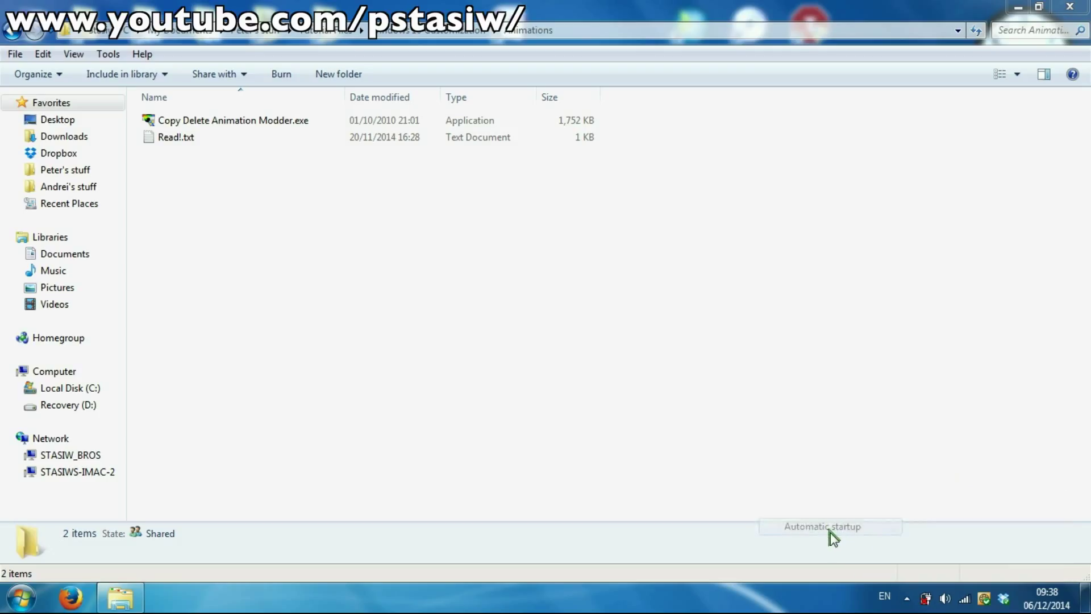
{"action": "left_click", "coordinate": [907, 599]}
{"action": "right_click", "coordinate": [904, 492]}
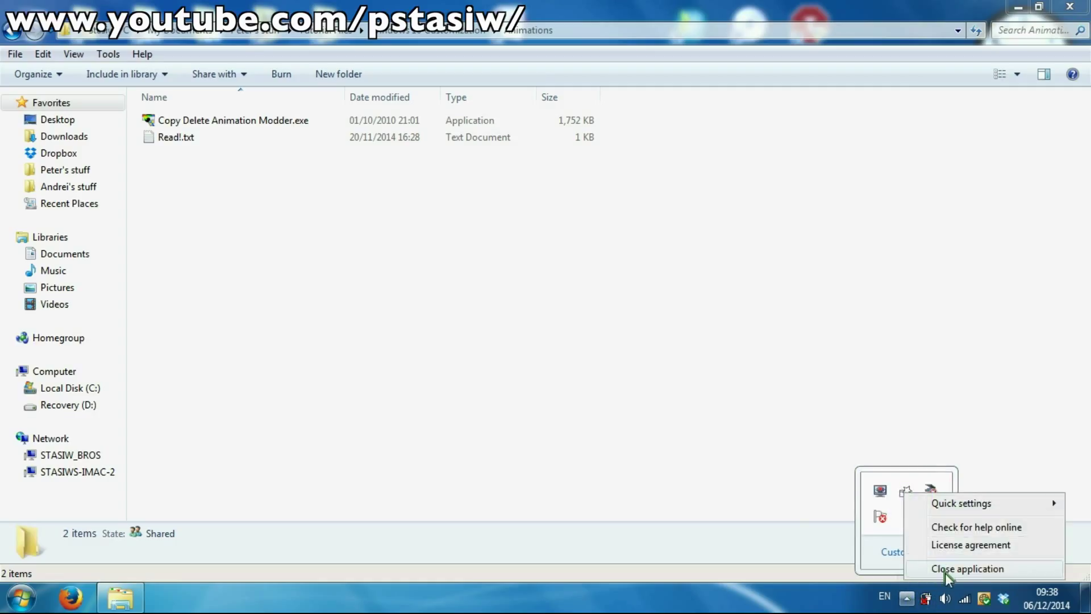
Choose Shuffle as the Nimi Visuals minimize, restore and close effect, then close settings
{"action": "left_click", "coordinate": [906, 492]}
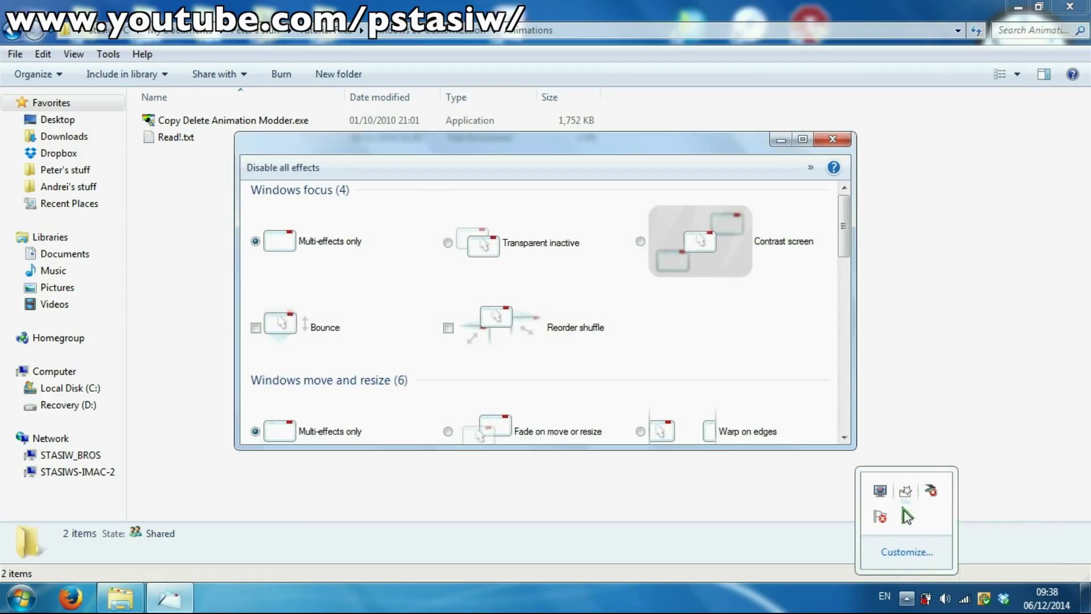
{"action": "left_click", "coordinate": [727, 304]}
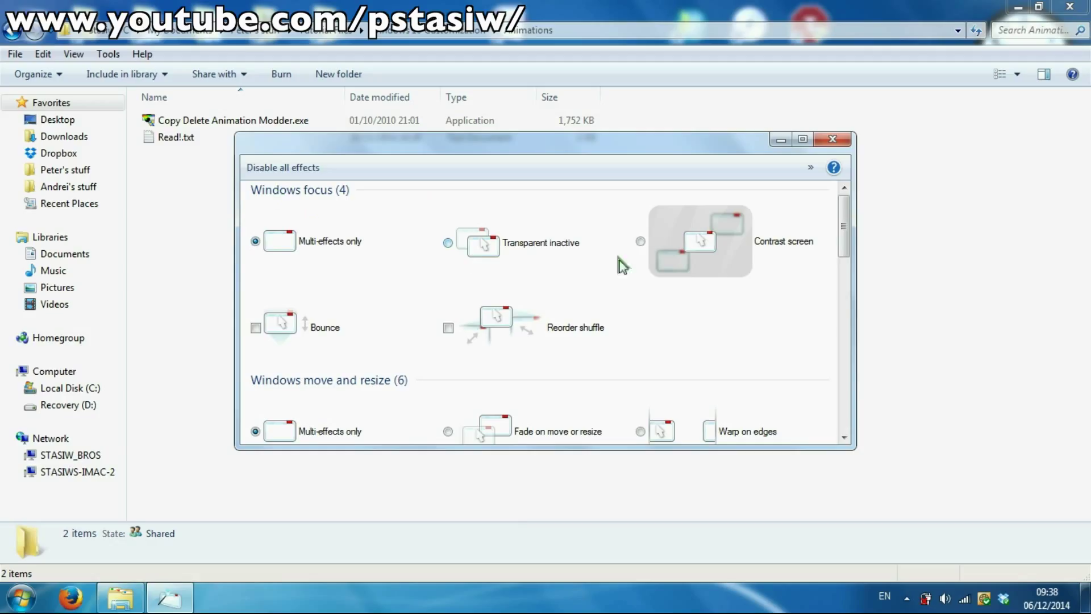
{"action": "left_click_drag", "start_coordinate": [845, 228], "coordinate": [813, 354]}
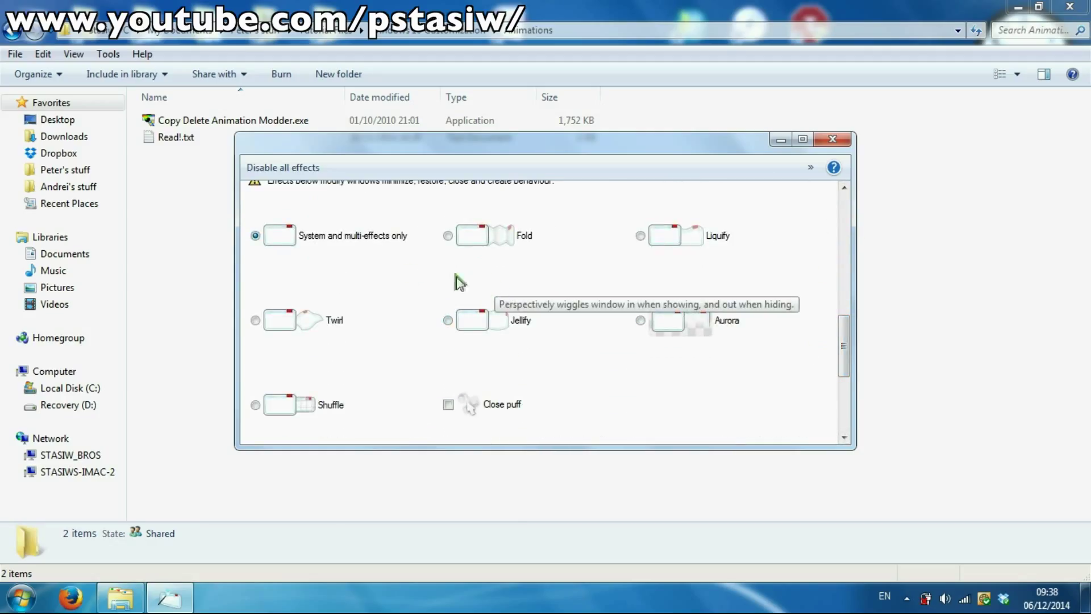
{"action": "left_click", "coordinate": [255, 404]}
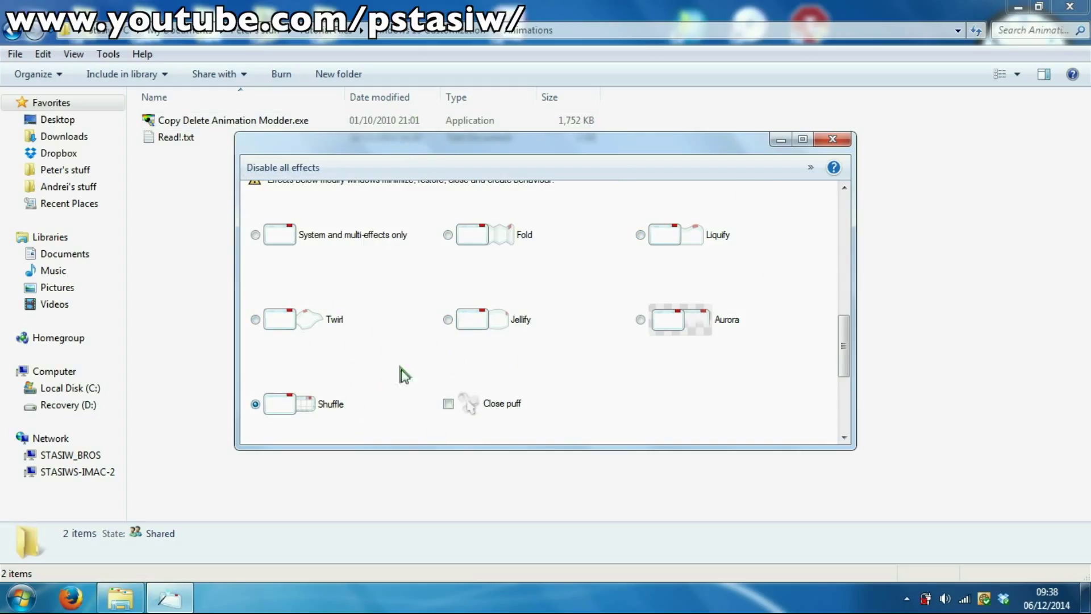
{"action": "left_click", "coordinate": [833, 139]}
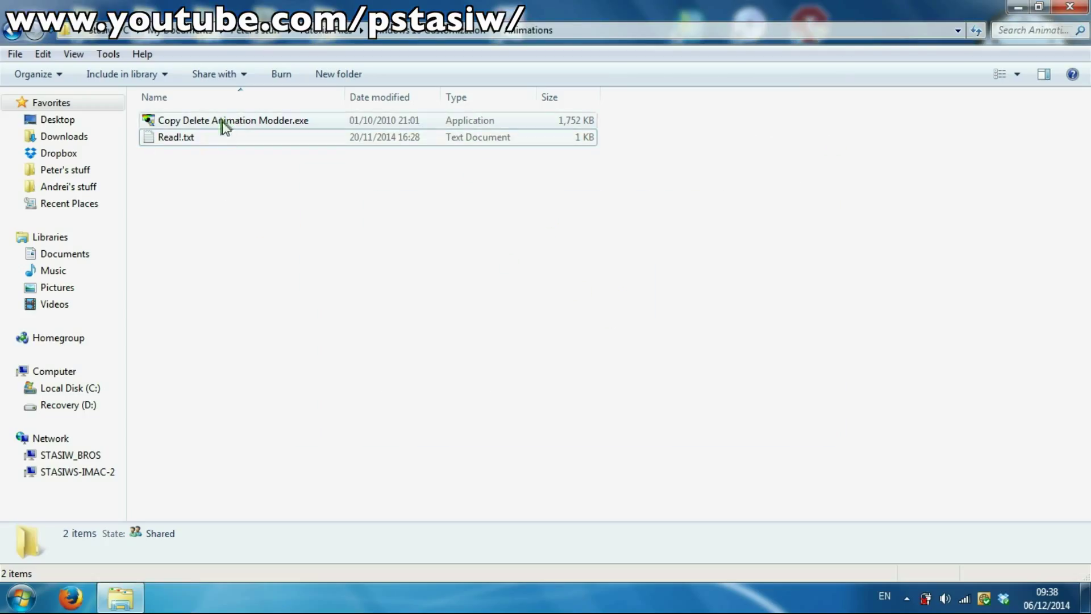
Launch Copy Delete Animation Modder and set Color 1, 2 and 3 to white (FFFFFF)
{"action": "left_click", "coordinate": [193, 119]}
{"action": "double_click", "coordinate": [193, 119]}
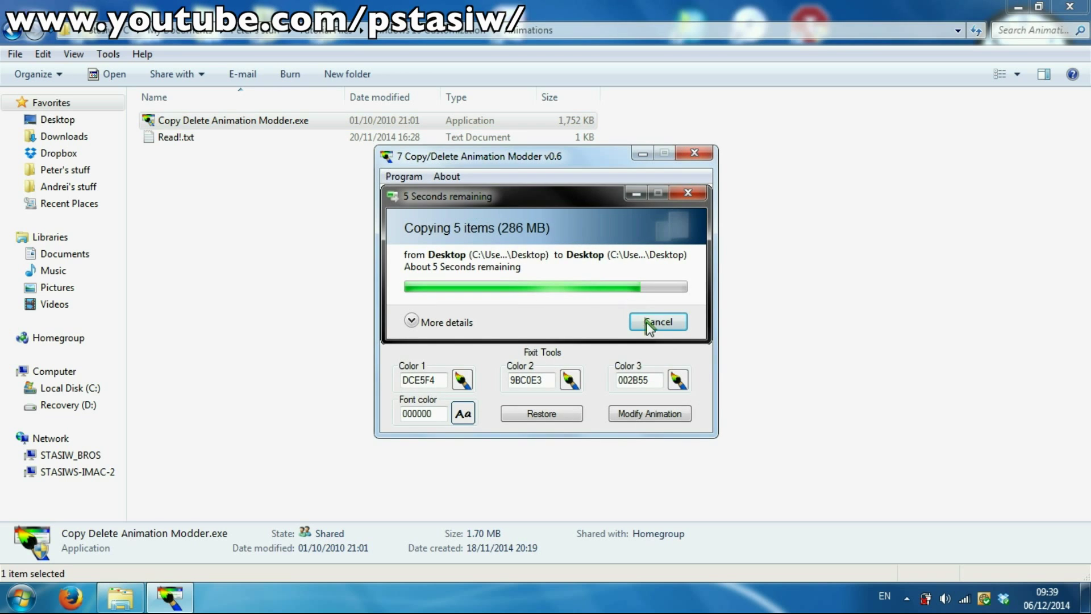
{"action": "left_click", "coordinate": [462, 379]}
{"action": "left_click", "coordinate": [546, 320]}
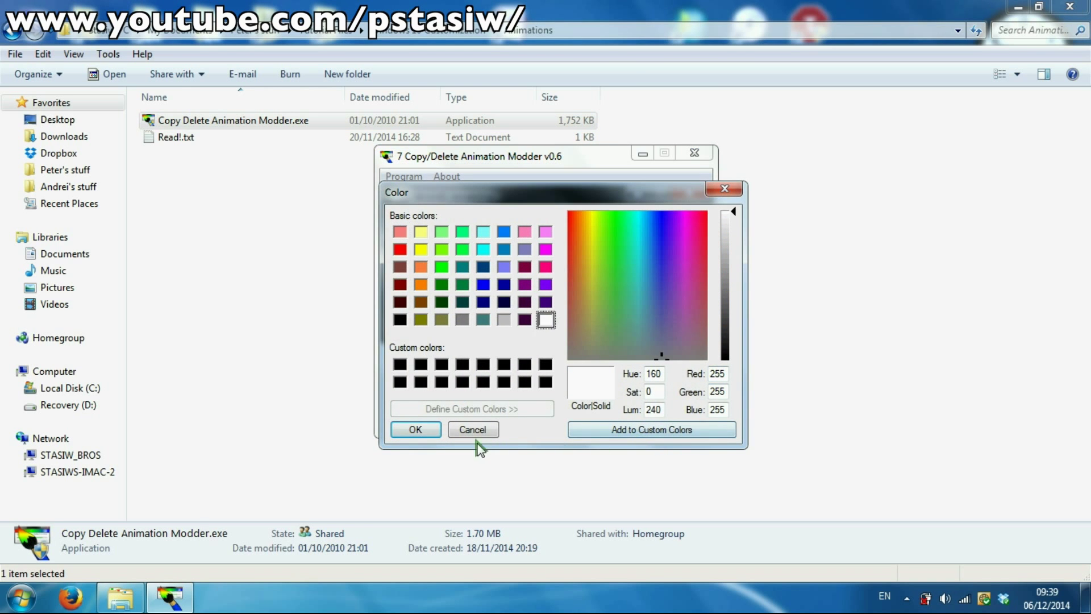
{"action": "left_click", "coordinate": [424, 429]}
{"action": "left_click", "coordinate": [570, 380]}
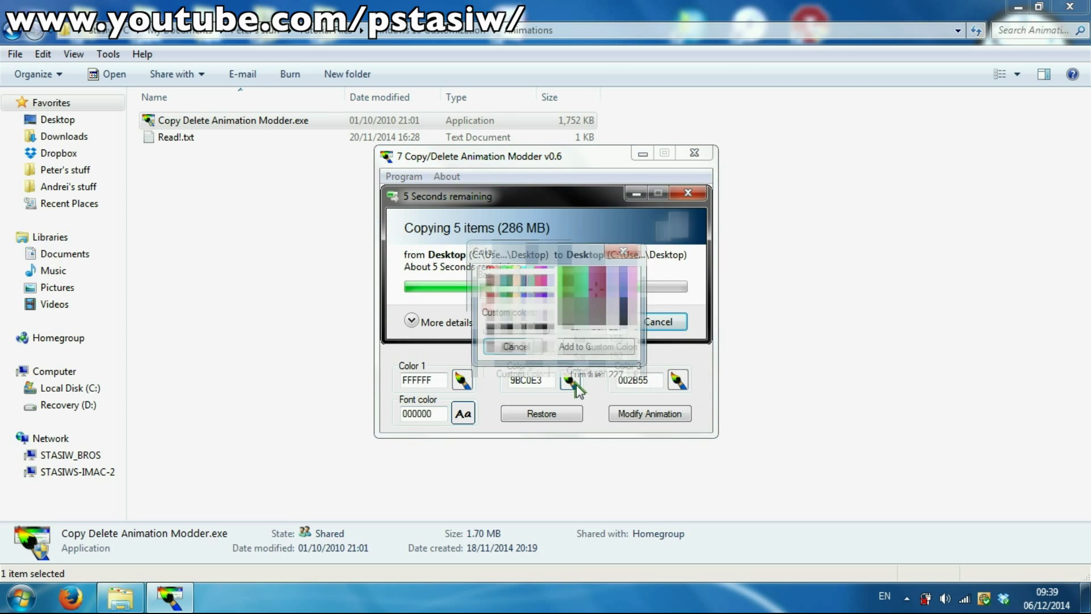
{"action": "left_click", "coordinate": [545, 319]}
{"action": "left_click", "coordinate": [416, 429]}
{"action": "left_click", "coordinate": [673, 382]}
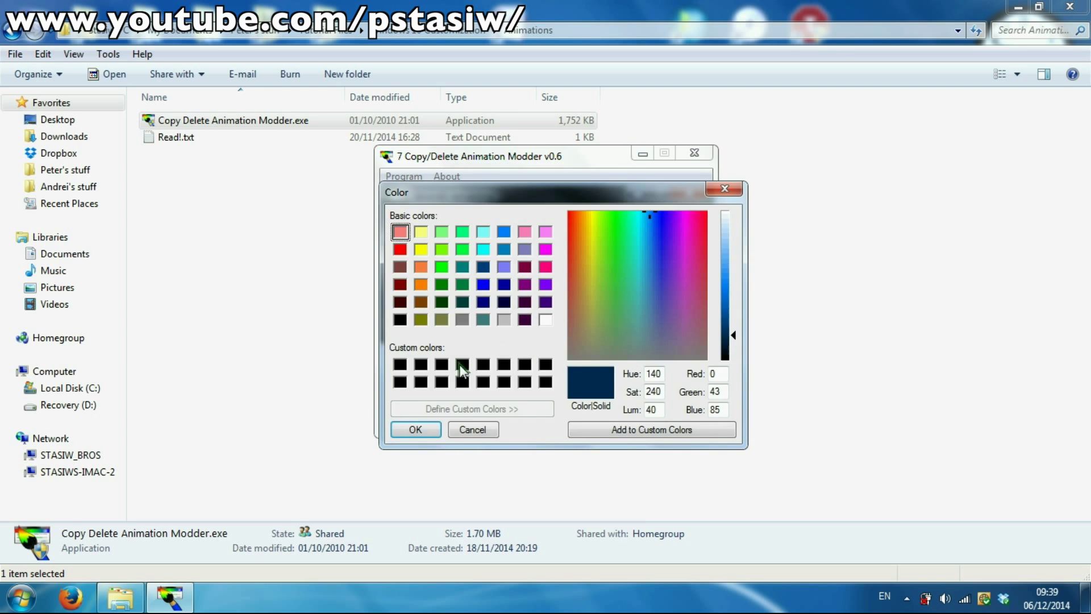
{"action": "left_click", "coordinate": [545, 322]}
{"action": "left_click", "coordinate": [427, 430]}
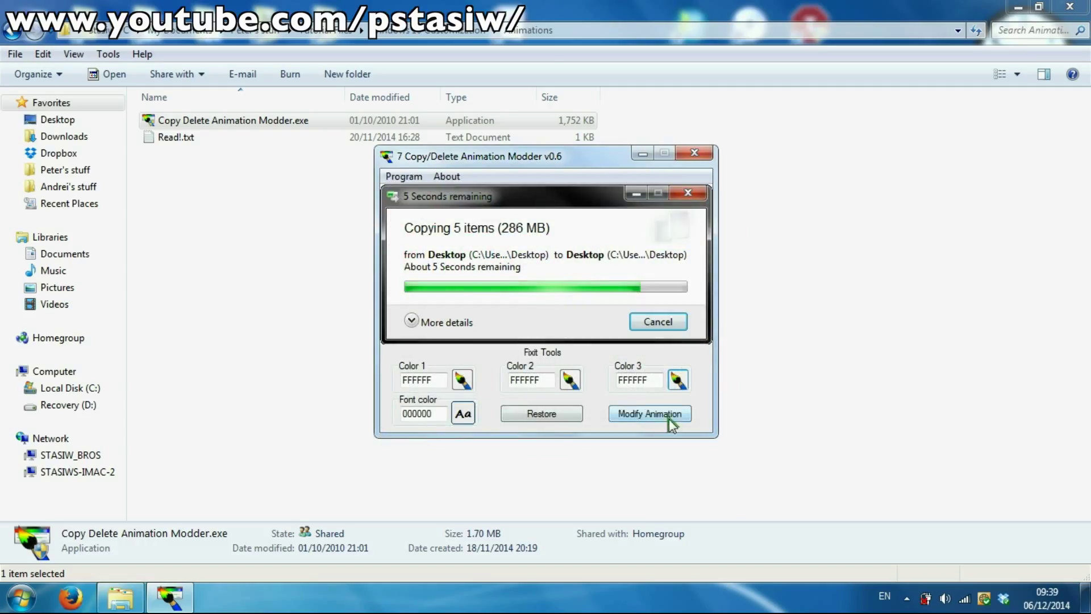
Apply the modified animation, decline the reboot, and close the modder
{"action": "left_click", "coordinate": [646, 415]}
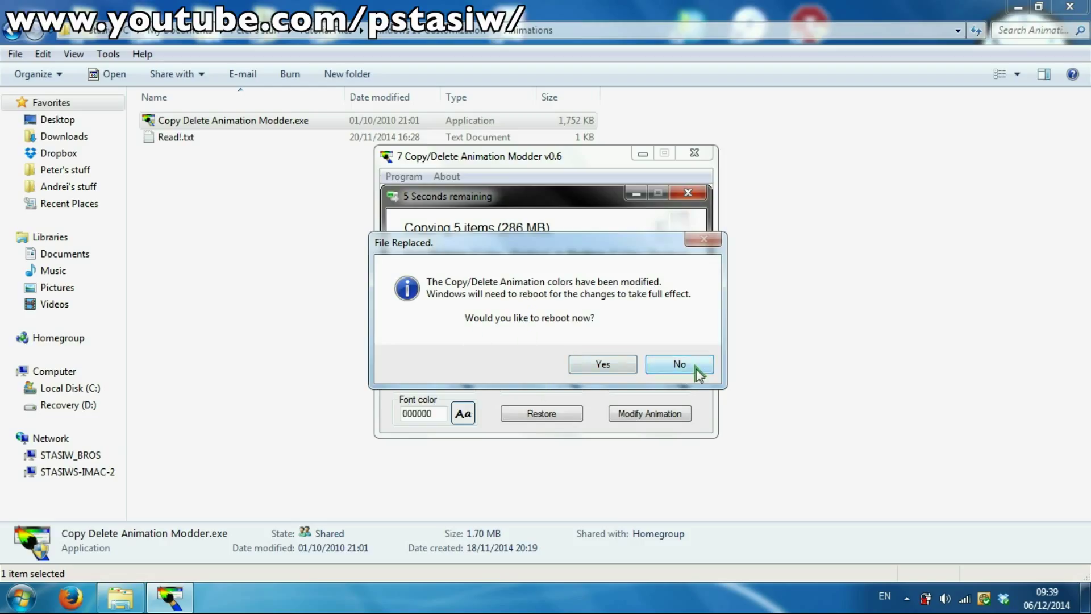
{"action": "left_click", "coordinate": [680, 364]}
{"action": "left_click", "coordinate": [13, 30]}
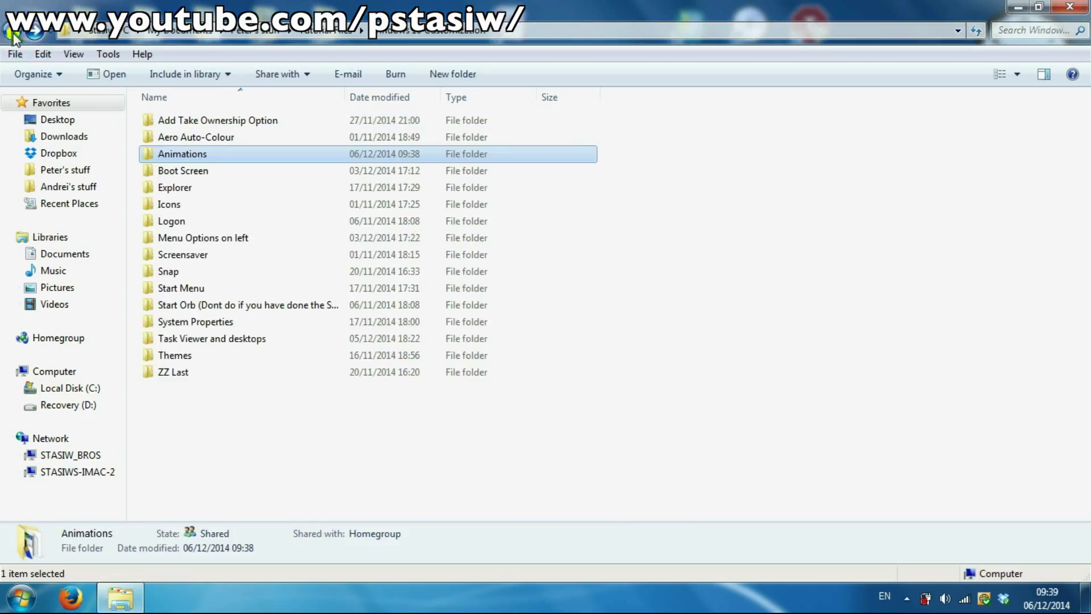
Launch Win7BootUpdater.exe from the Boot Screen folder and load the Windows 8-10 boot screen skin
{"action": "double_click", "coordinate": [185, 172]}
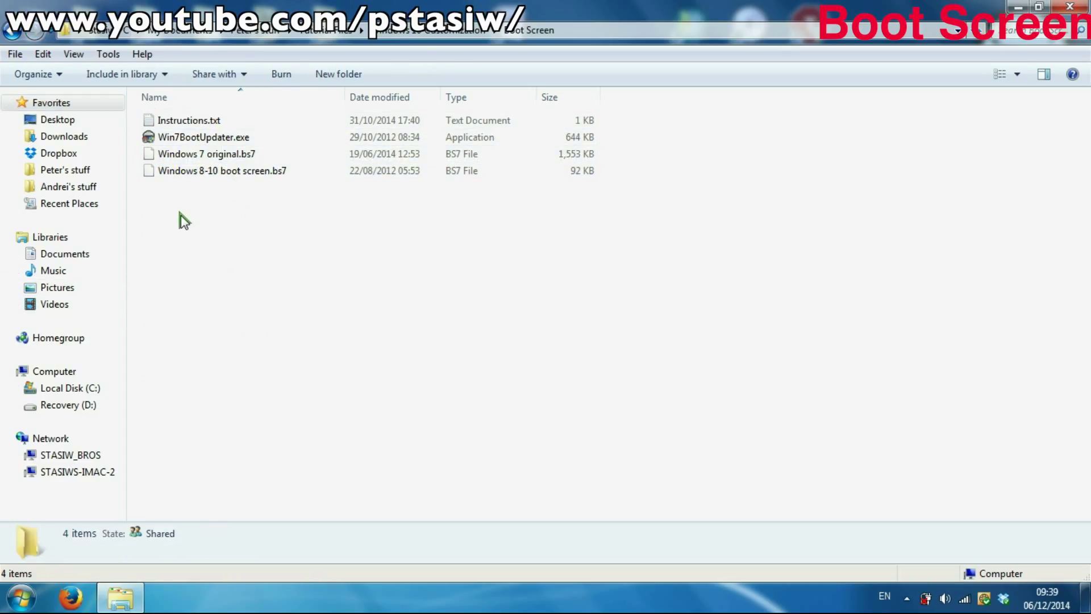
{"action": "double_click", "coordinate": [219, 131]}
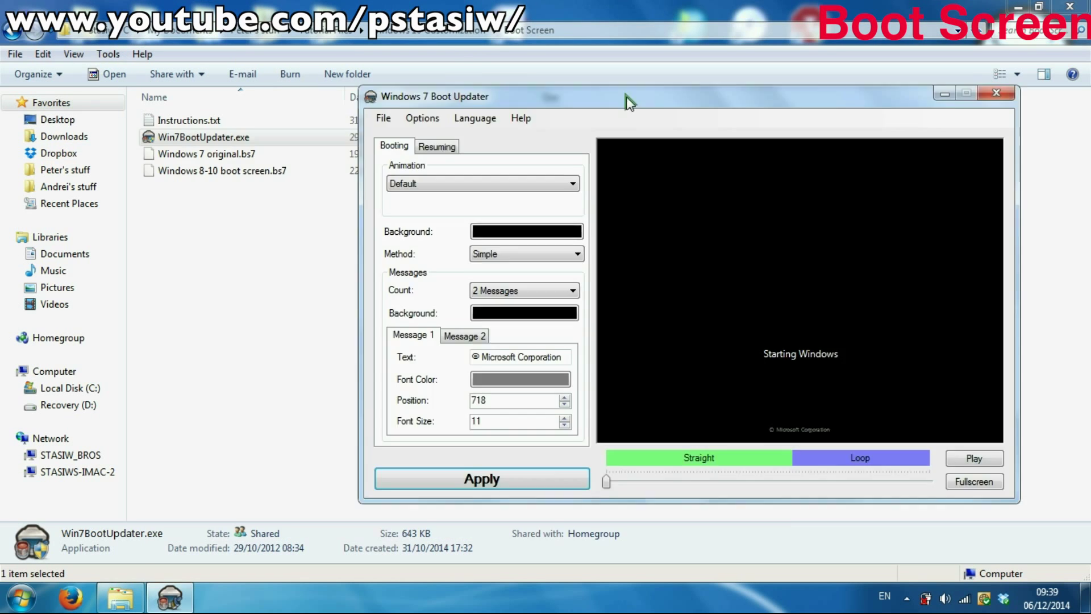
{"action": "left_click_drag", "start_coordinate": [629, 101], "coordinate": [468, 54]}
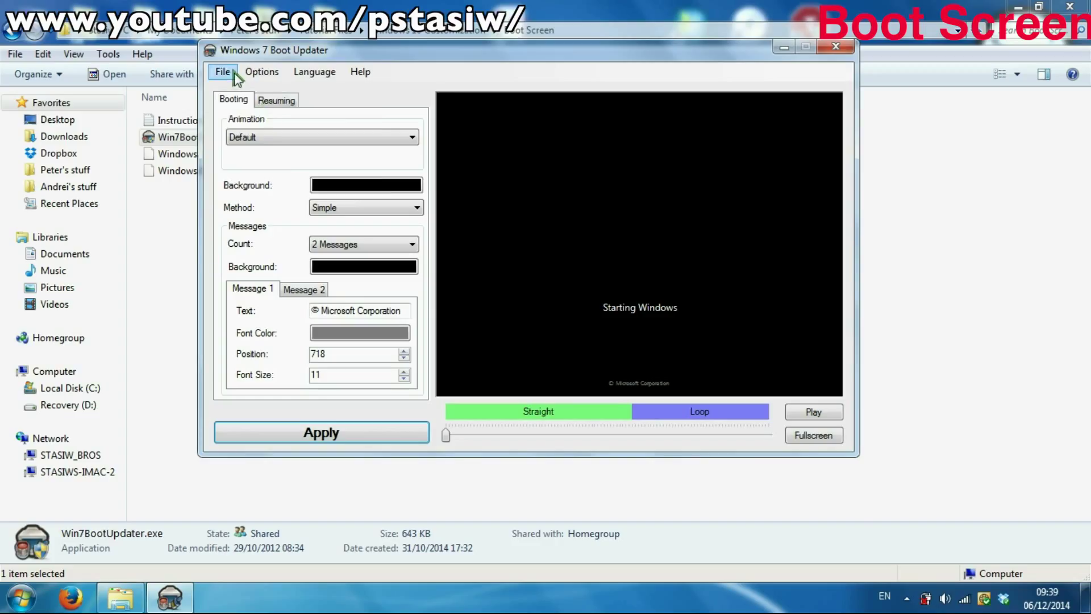
{"action": "left_click", "coordinate": [223, 72]}
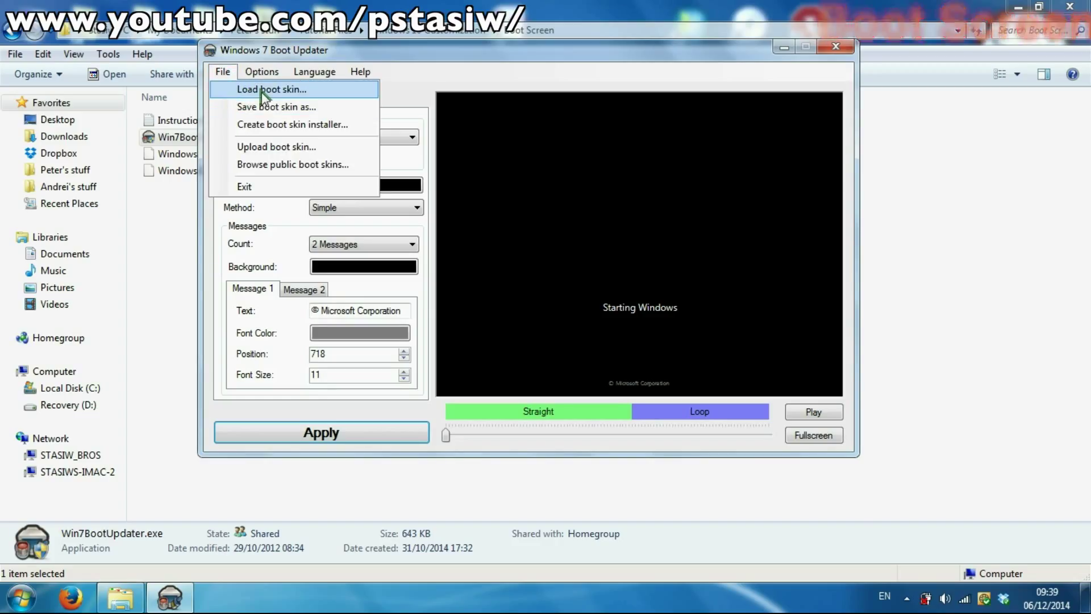
{"action": "left_click", "coordinate": [251, 90]}
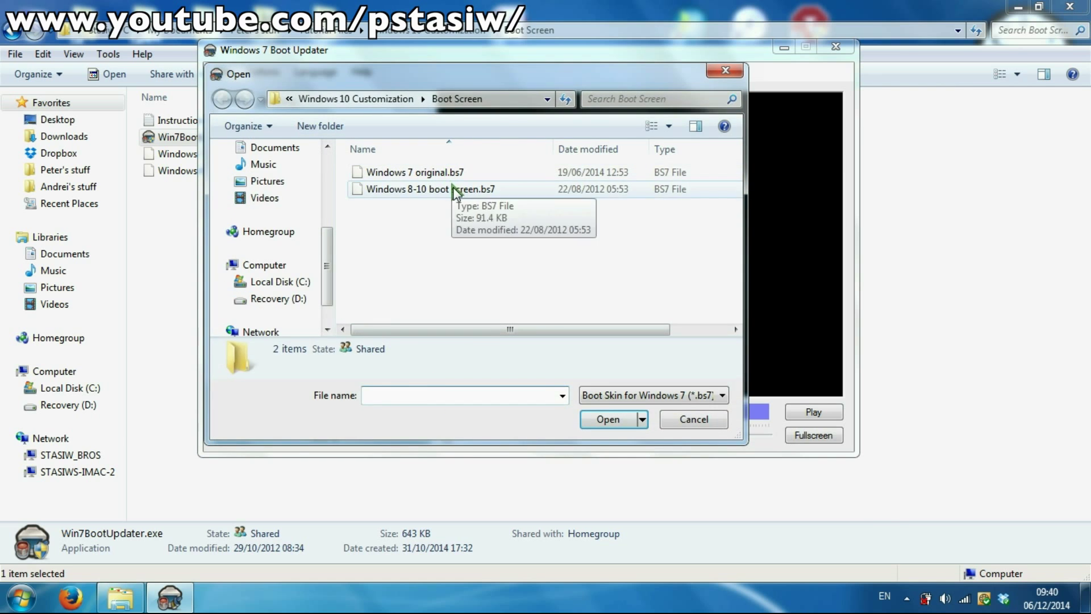
{"action": "left_click", "coordinate": [430, 188]}
{"action": "left_click", "coordinate": [607, 419]}
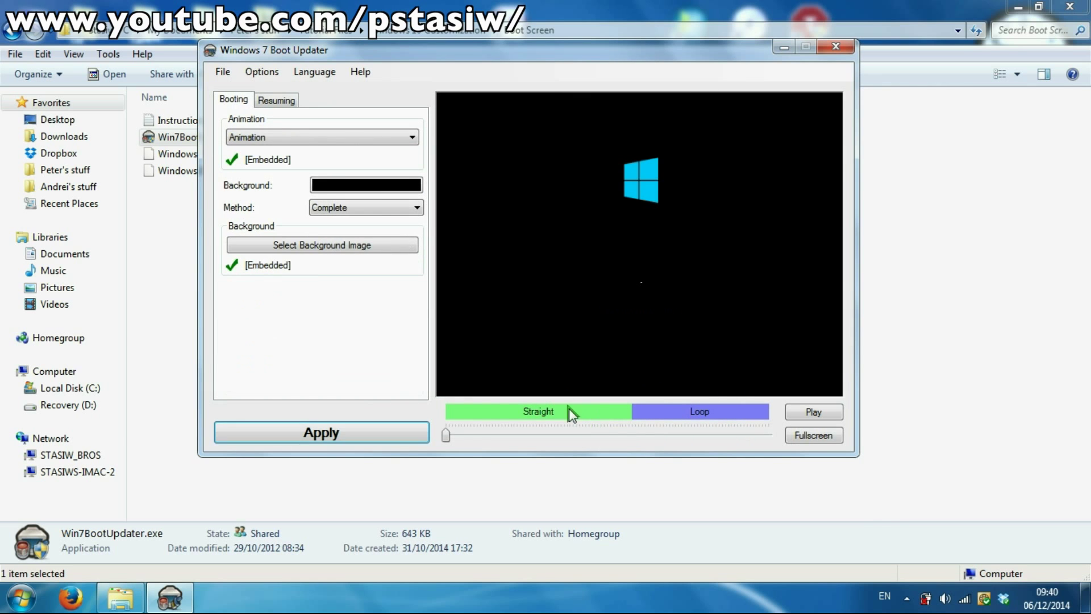
Preview the boot animation, apply the skin, and acknowledge the success message
{"action": "left_click", "coordinate": [814, 411]}
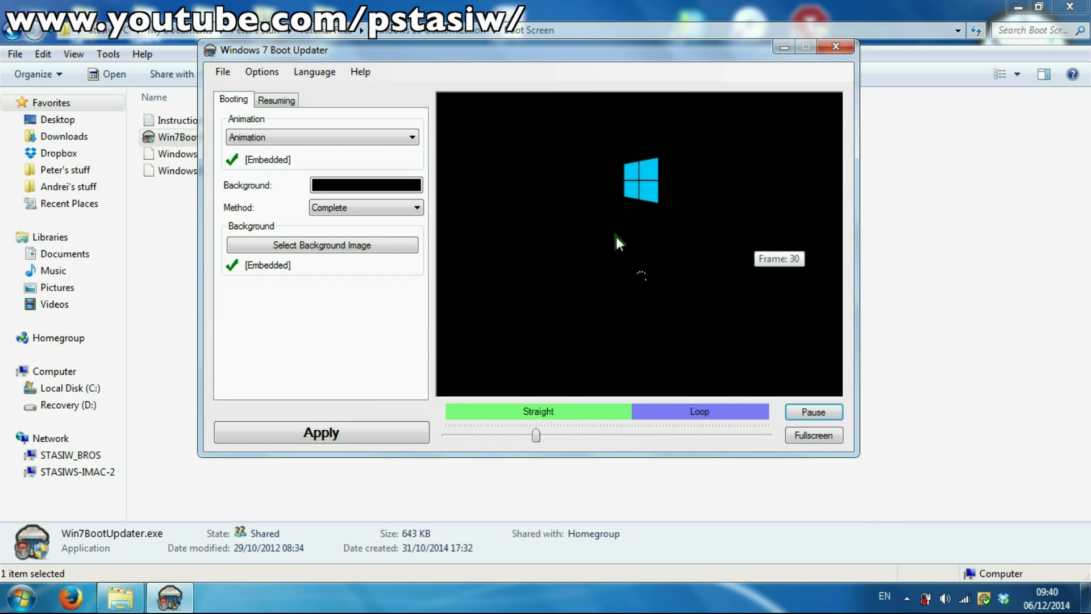
{"action": "left_click", "coordinate": [813, 412]}
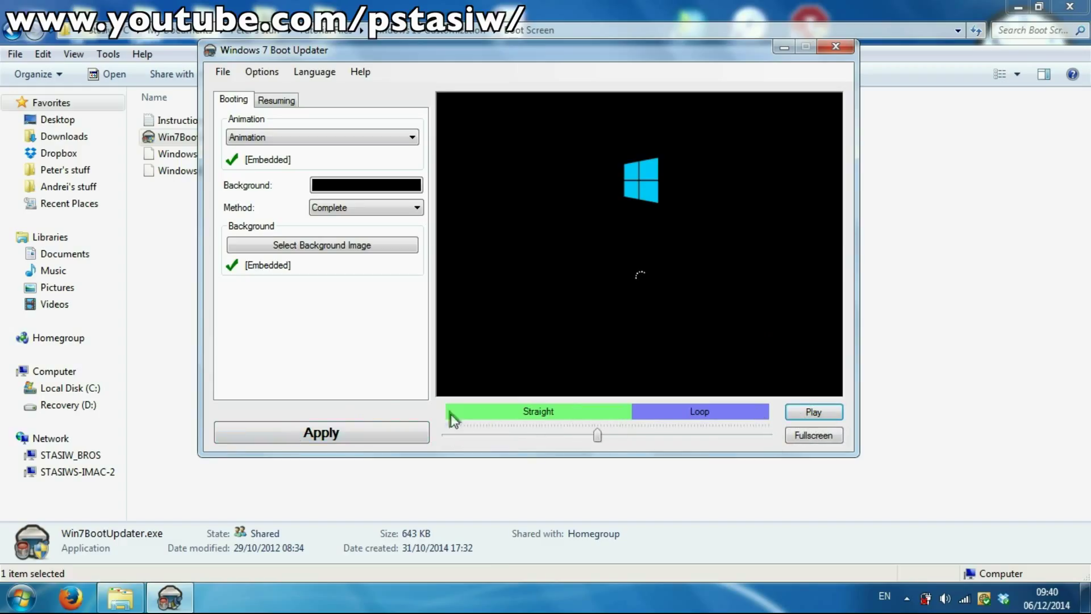
{"action": "left_click", "coordinate": [331, 435]}
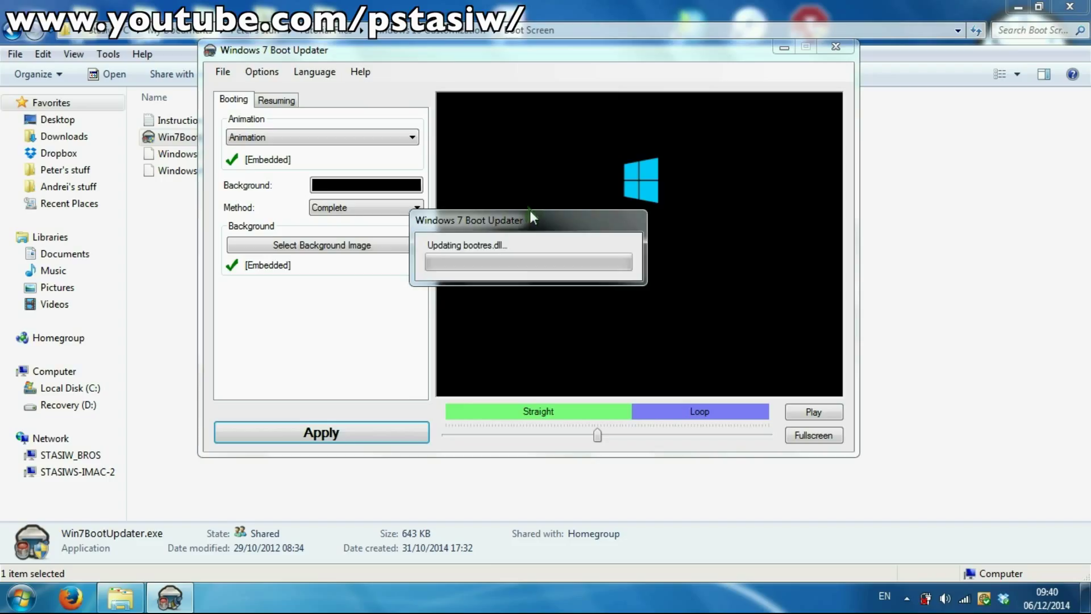
{"action": "left_click_drag", "start_coordinate": [532, 216], "coordinate": [498, 255]}
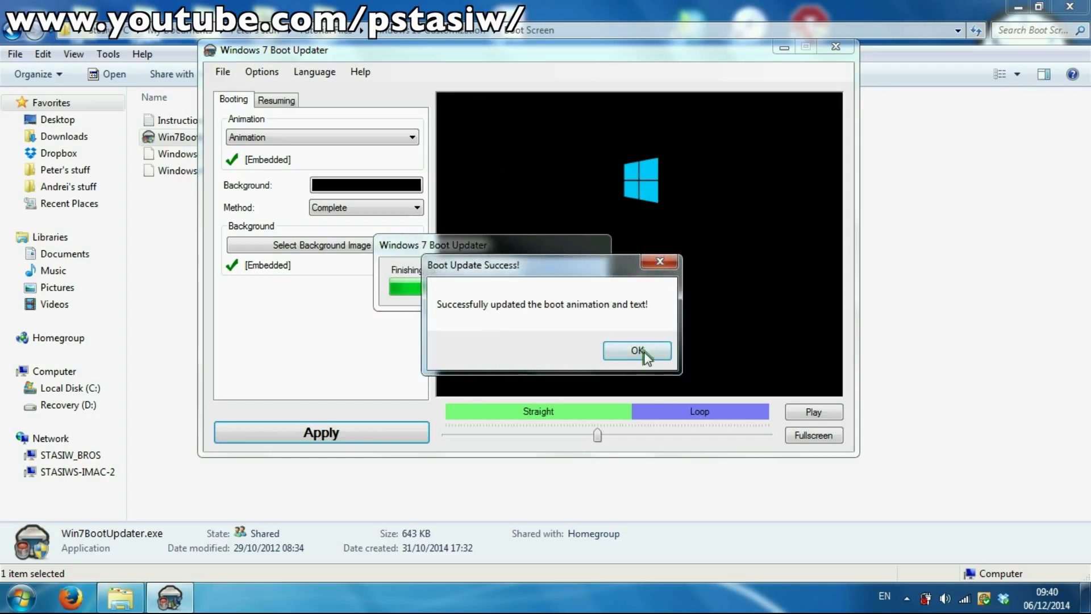
{"action": "left_click", "coordinate": [637, 350]}
{"action": "left_click", "coordinate": [316, 70]}
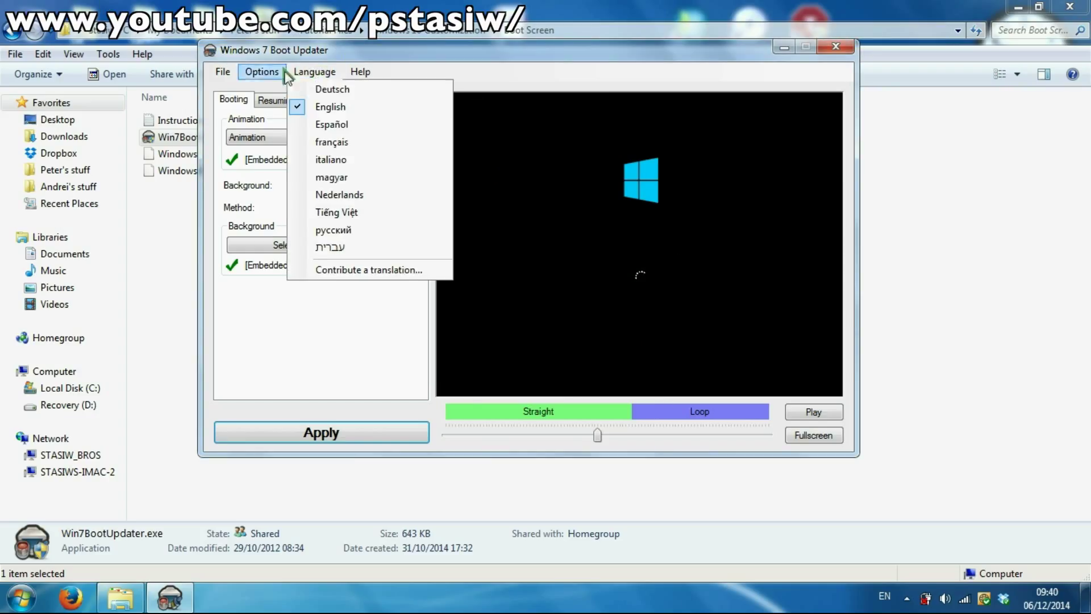
{"action": "mouse_move", "coordinate": [279, 73]}
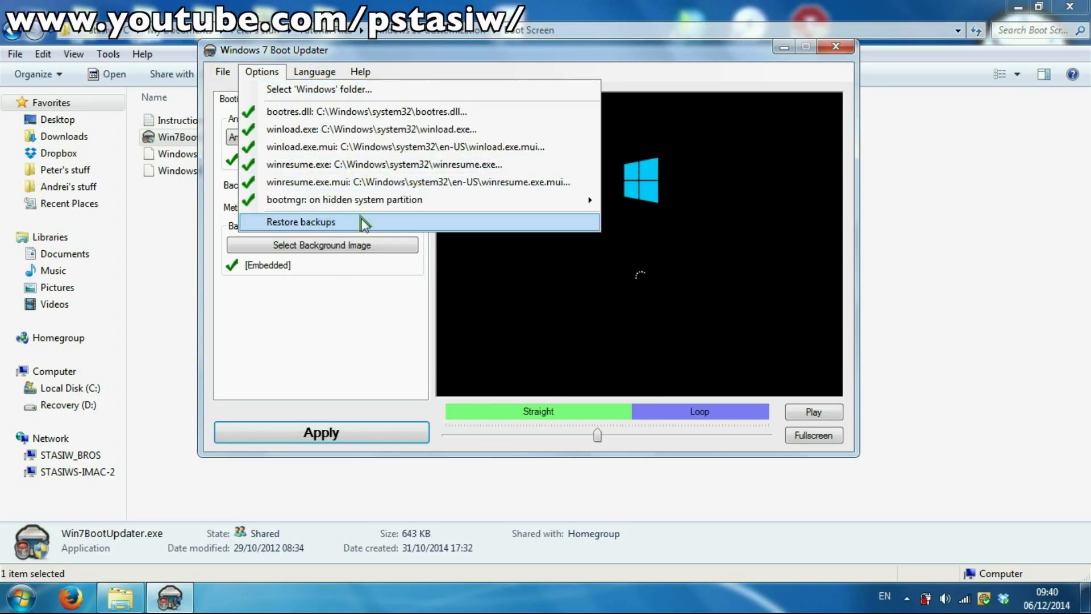
{"action": "left_click", "coordinate": [786, 69]}
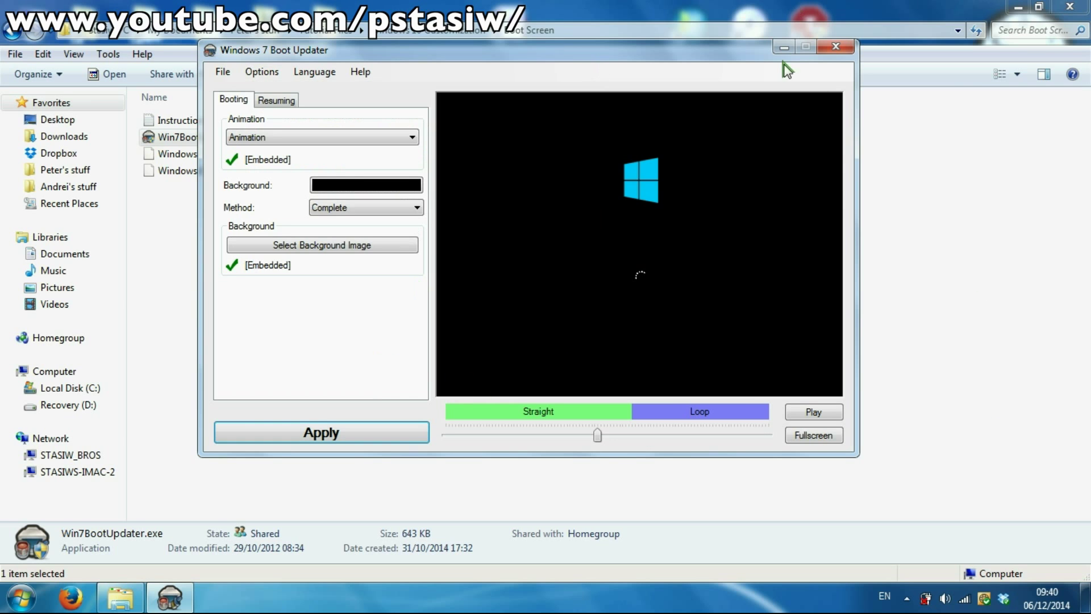
Close the Boot Updater, open the Explorer folder, and browse the Better Explorer folders
{"action": "left_click", "coordinate": [836, 46]}
{"action": "left_click", "coordinate": [14, 32]}
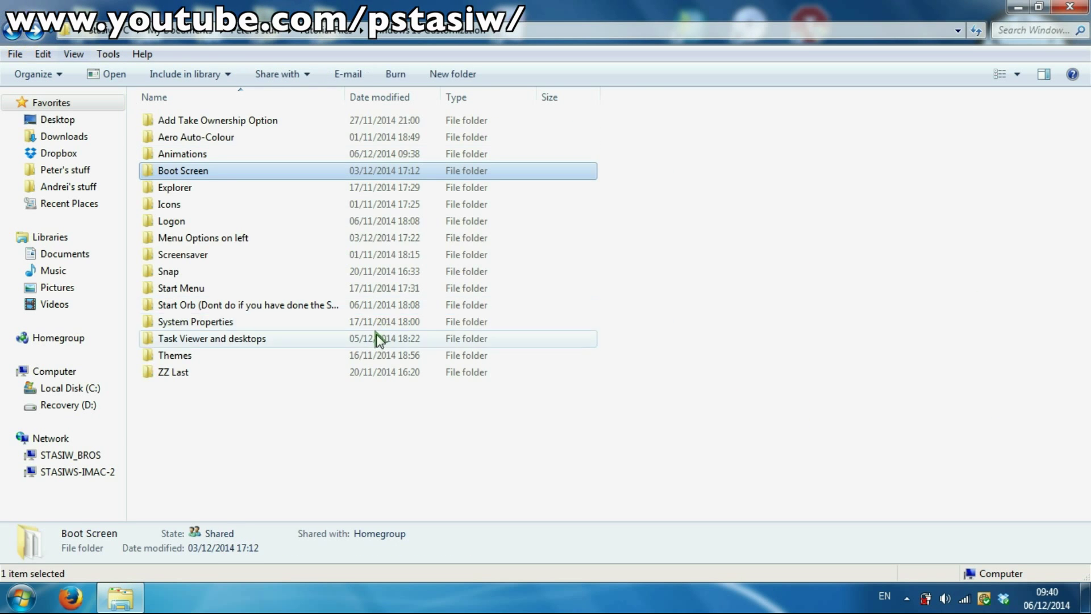
{"action": "double_click", "coordinate": [196, 191]}
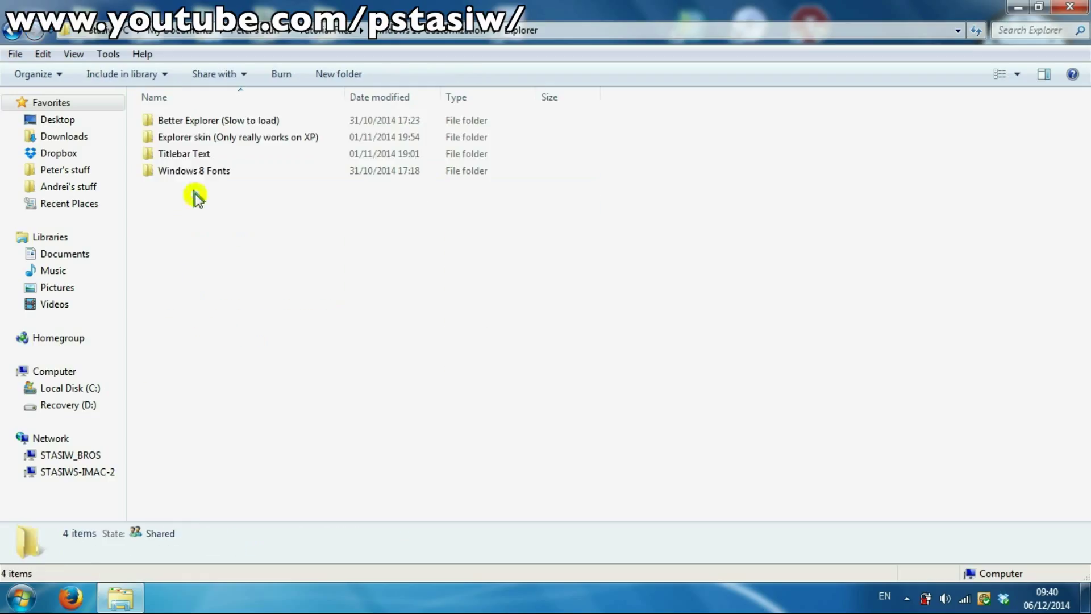
{"action": "double_click", "coordinate": [245, 122]}
{"action": "left_click", "coordinate": [14, 32]}
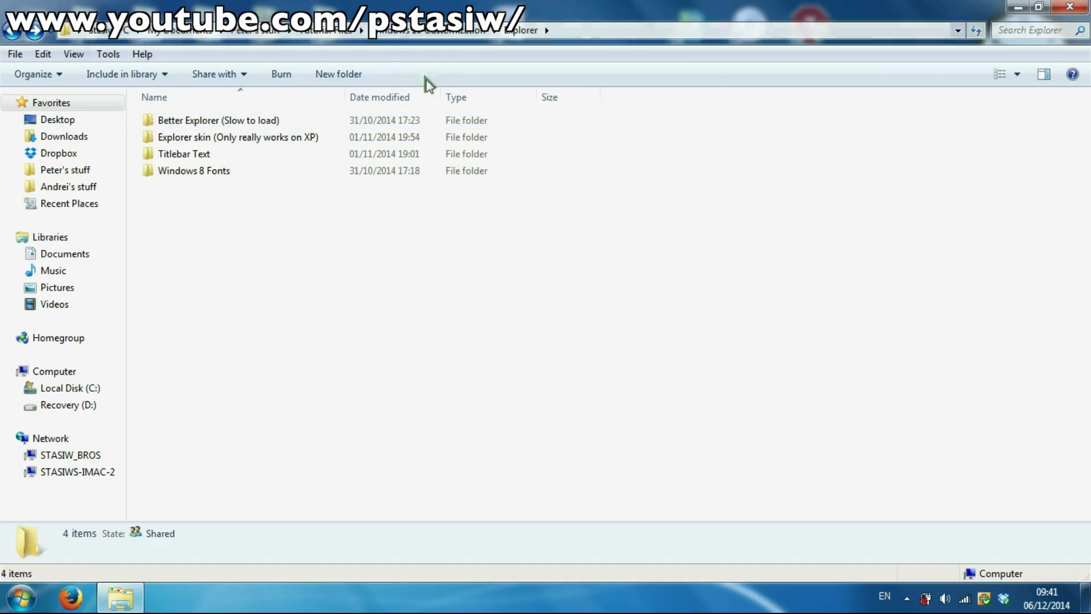
{"action": "double_click", "coordinate": [189, 121]}
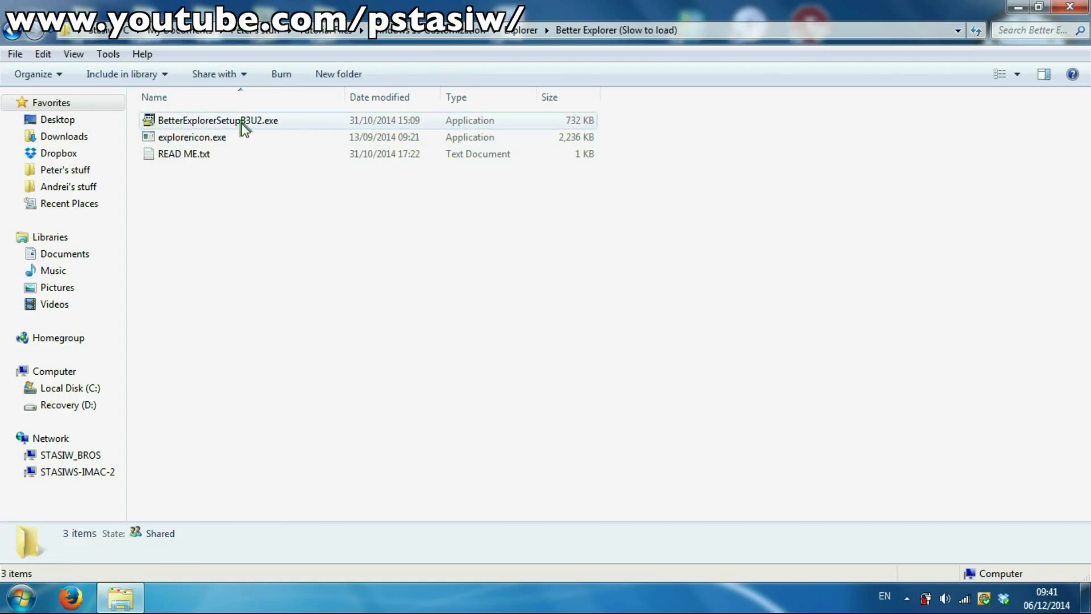
Check the Explorer skin (Only really works on XP) folder, then open Titlebar Text
{"action": "left_click", "coordinate": [12, 36]}
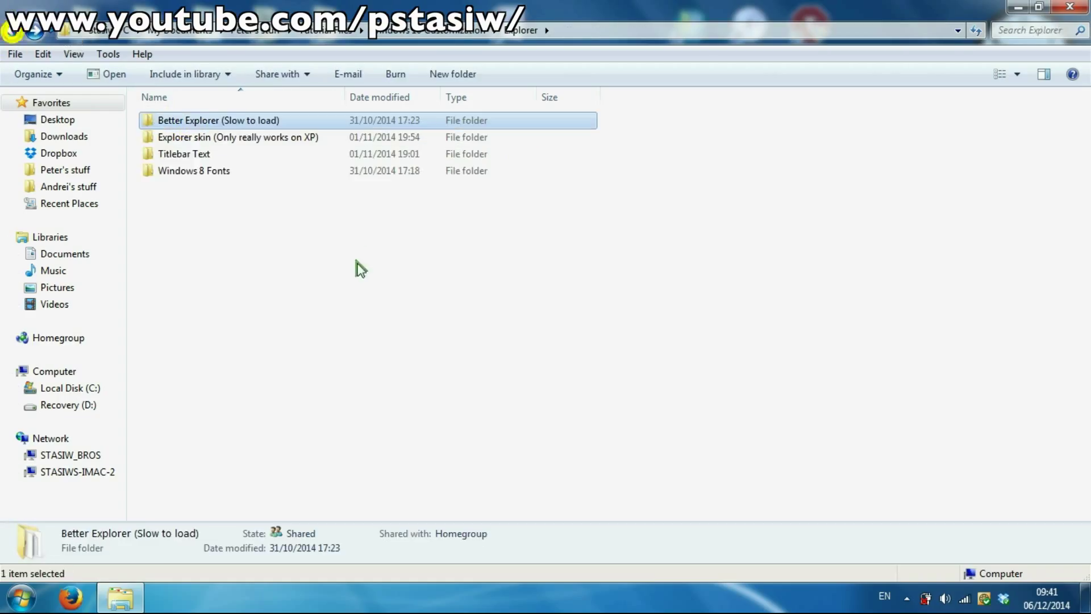
{"action": "double_click", "coordinate": [200, 116]}
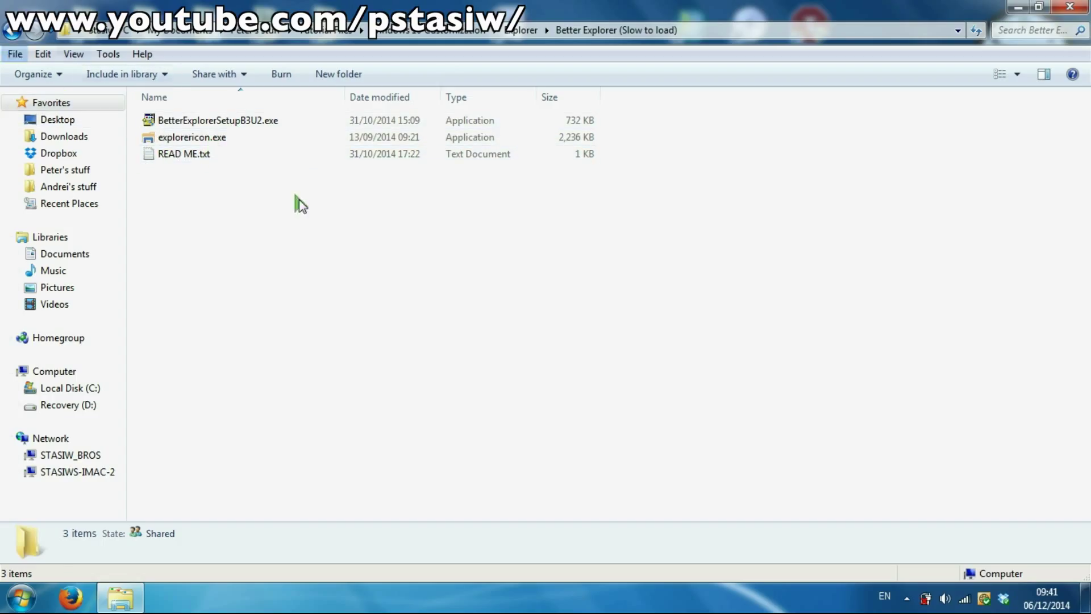
{"action": "left_click", "coordinate": [23, 34]}
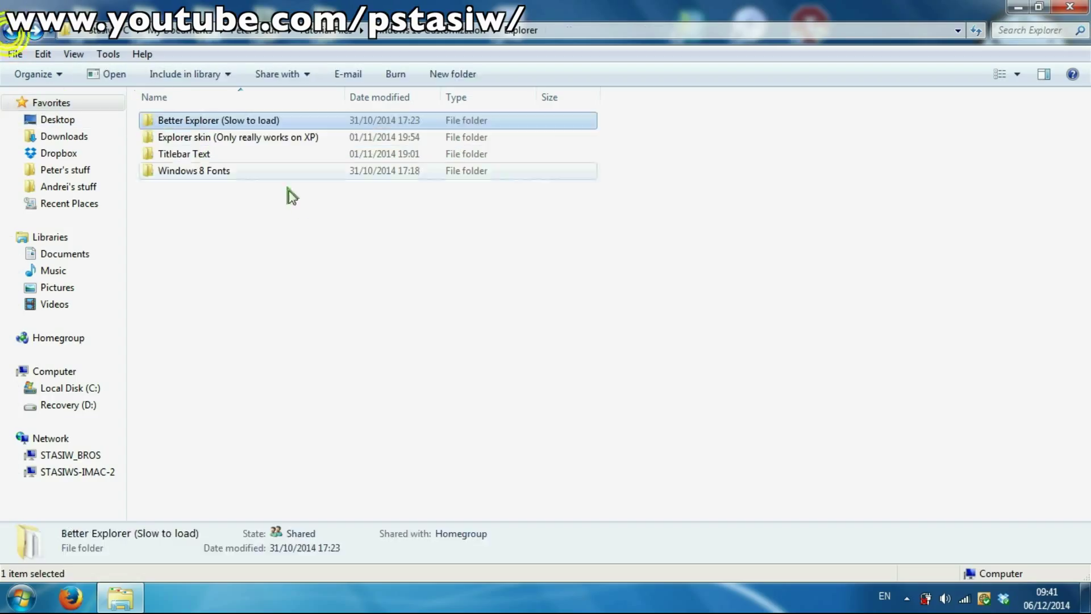
{"action": "double_click", "coordinate": [181, 139]}
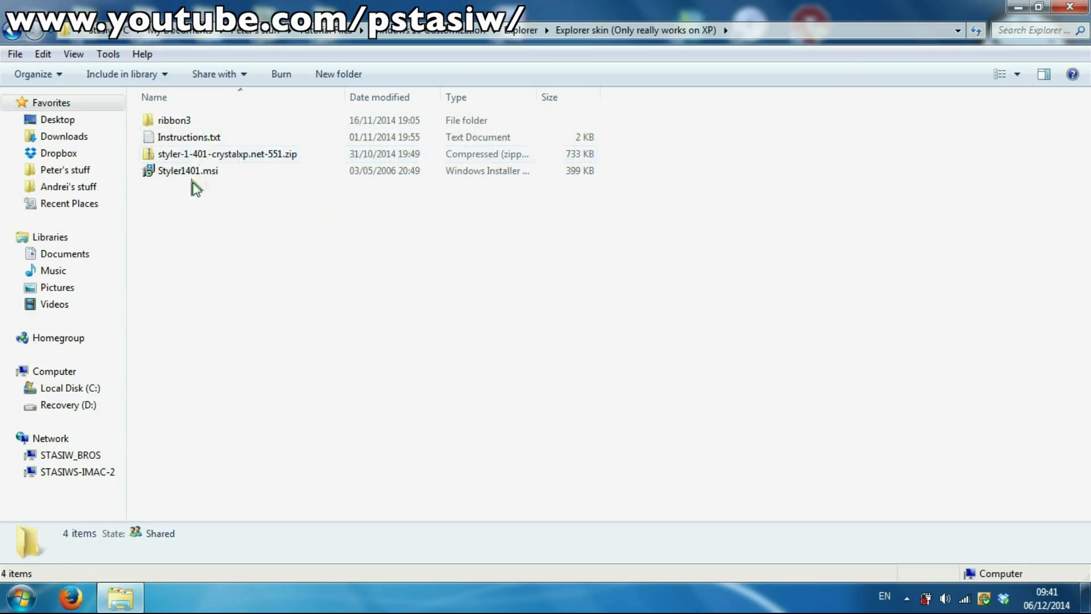
{"action": "left_click", "coordinate": [9, 33]}
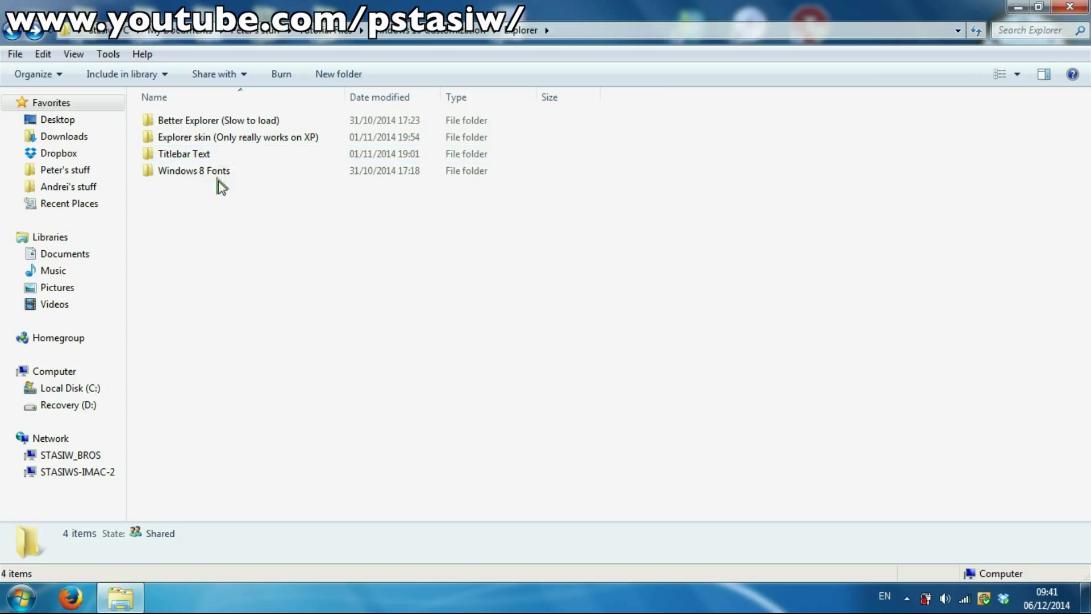
{"action": "left_click", "coordinate": [105, 53]}
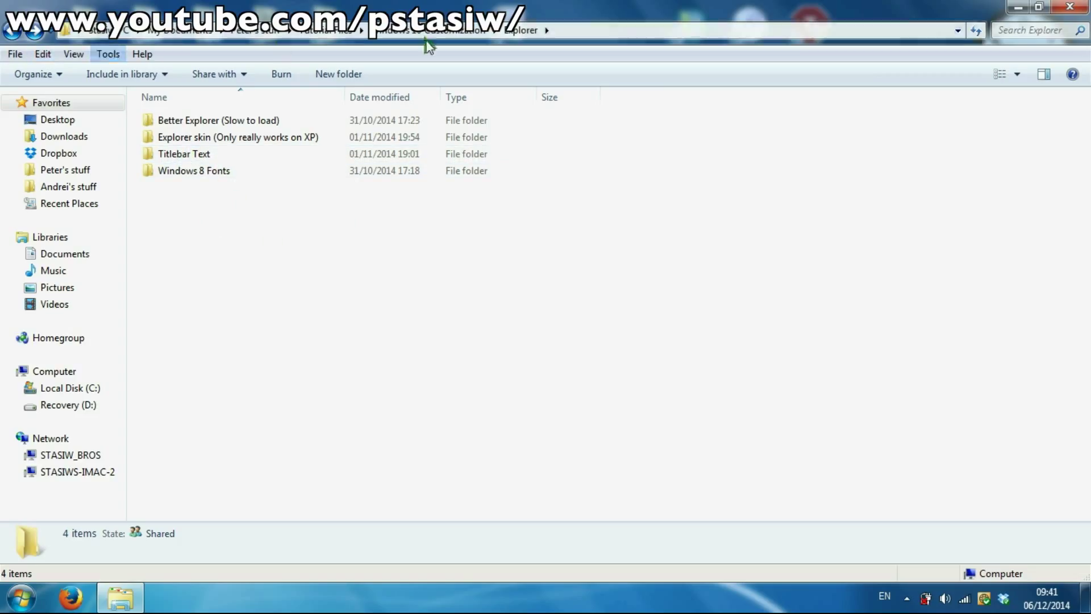
{"action": "double_click", "coordinate": [199, 155]}
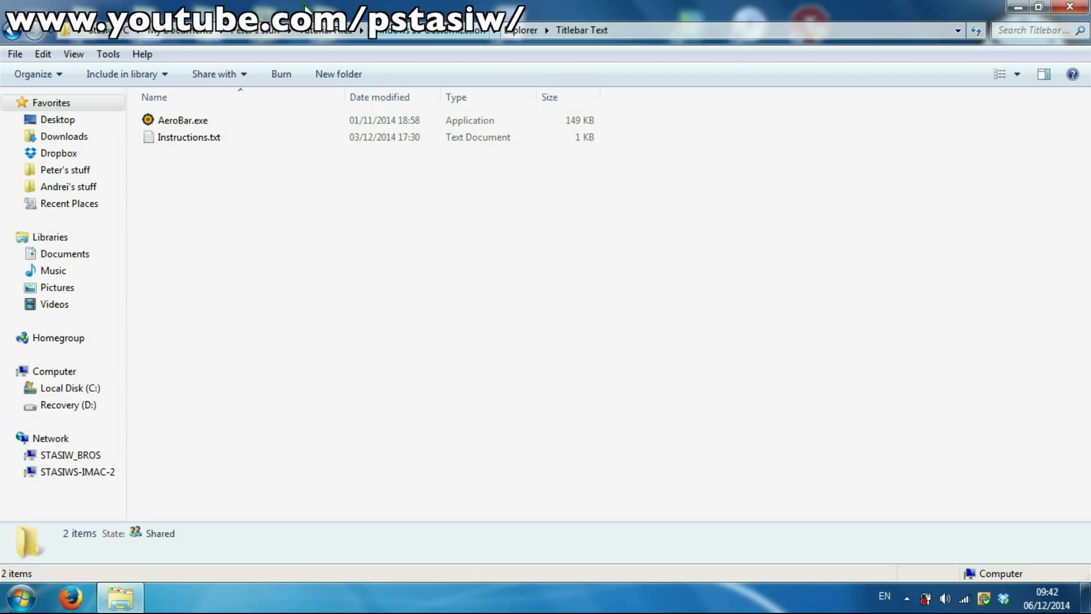
Create a shortcut to AeroBar.exe in the Explorer folder
{"action": "left_click", "coordinate": [204, 121]}
{"action": "right_click", "coordinate": [191, 122]}
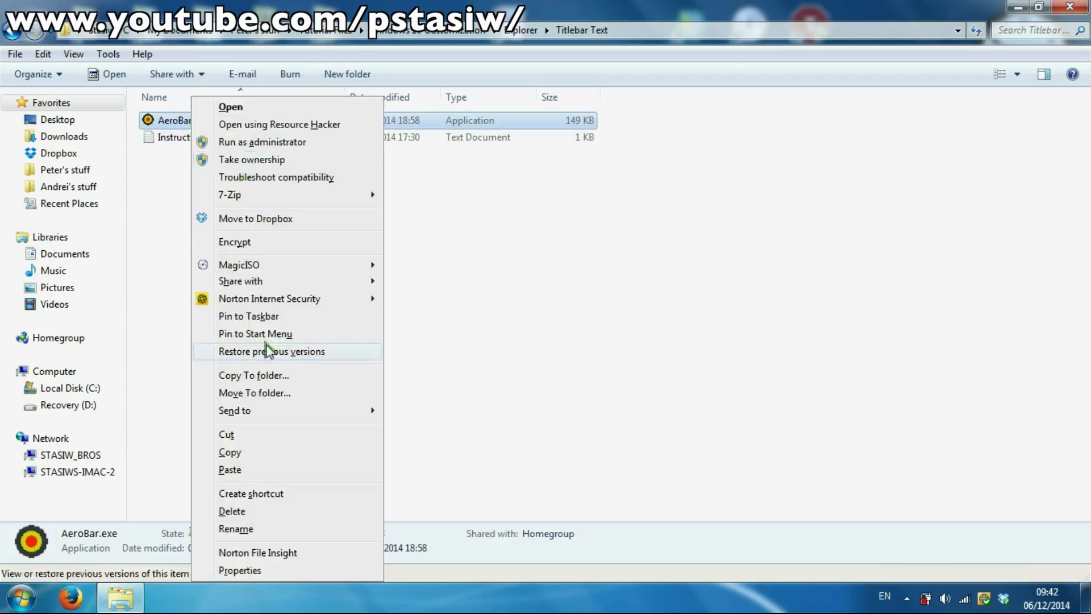
{"action": "left_click", "coordinate": [243, 454]}
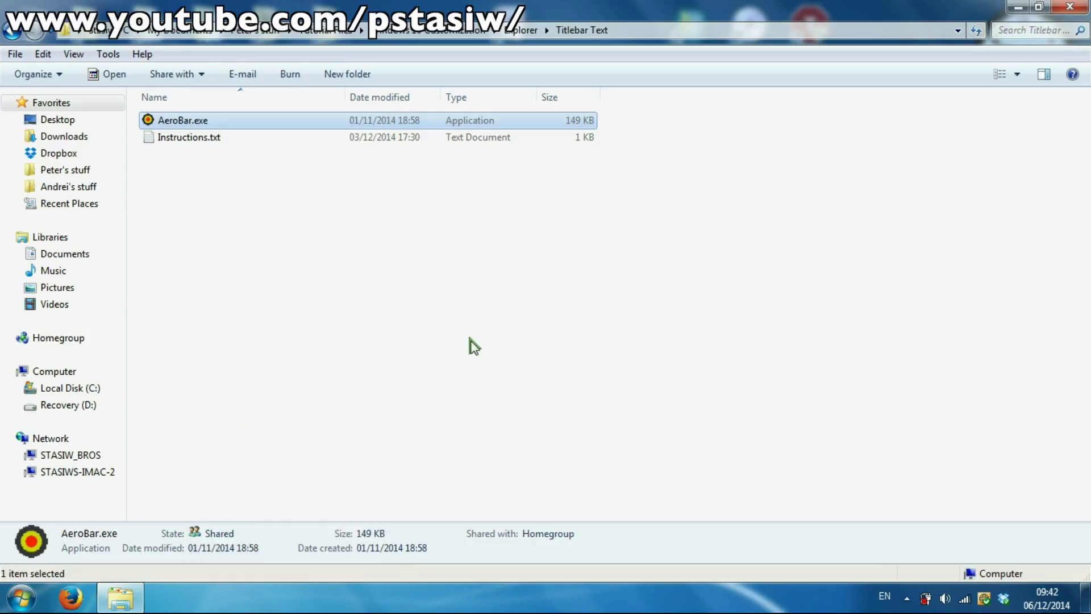
{"action": "left_click", "coordinate": [470, 343]}
{"action": "left_click", "coordinate": [175, 117]}
{"action": "right_click", "coordinate": [176, 117]}
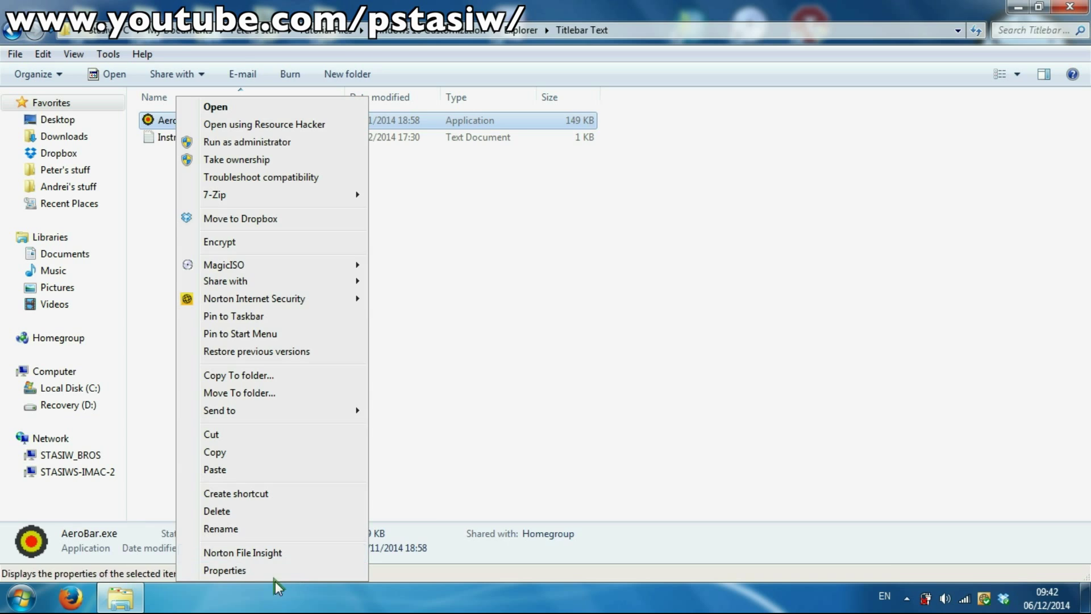
{"action": "left_click", "coordinate": [244, 494]}
Open the Startup folder from All Programs in its own window, snapped to the right half
{"action": "key", "text": "super"}
{"action": "left_click", "coordinate": [85, 529]}
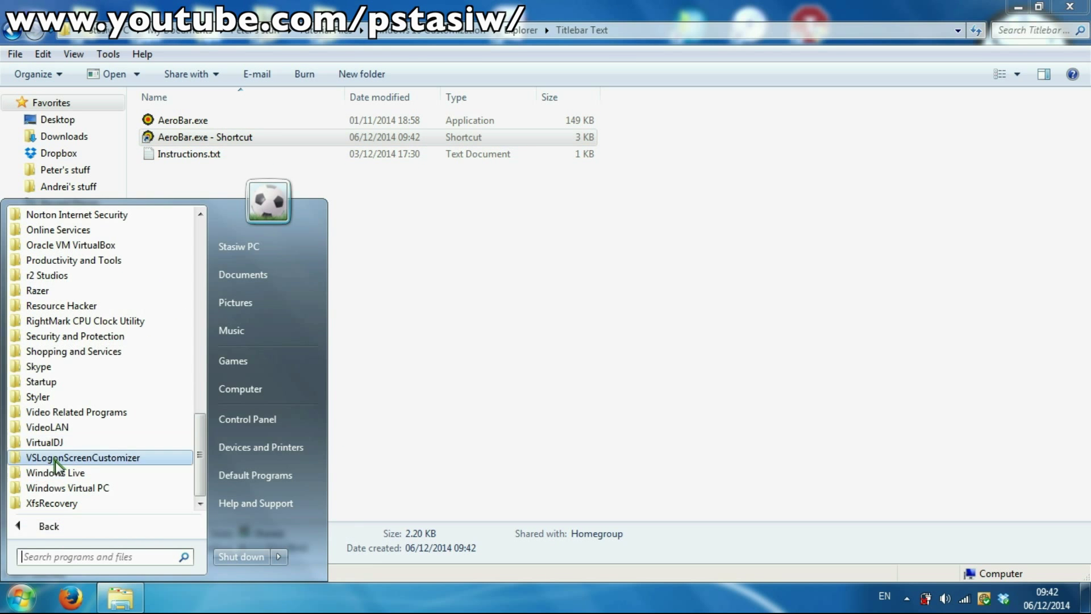
{"action": "left_click", "coordinate": [59, 378]}
{"action": "right_click", "coordinate": [59, 378]}
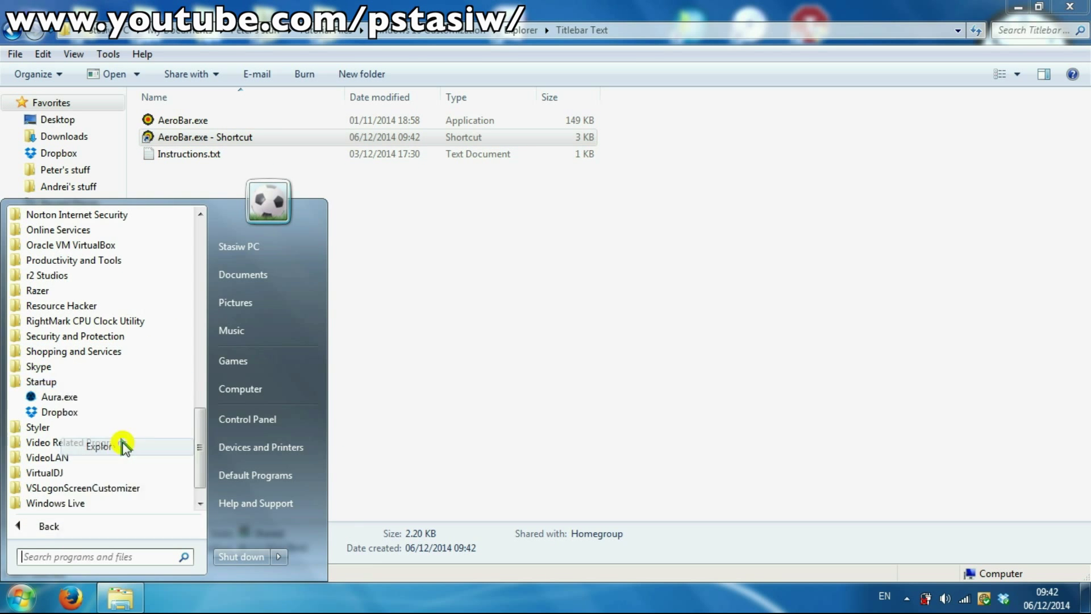
{"action": "left_click", "coordinate": [119, 446]}
{"action": "key", "text": "super+Right"}
Move the shortcut into Startup, rename it AeroBar.exe, and close the Startup window
{"action": "left_click_drag", "start_coordinate": [232, 139], "coordinate": [759, 259]}
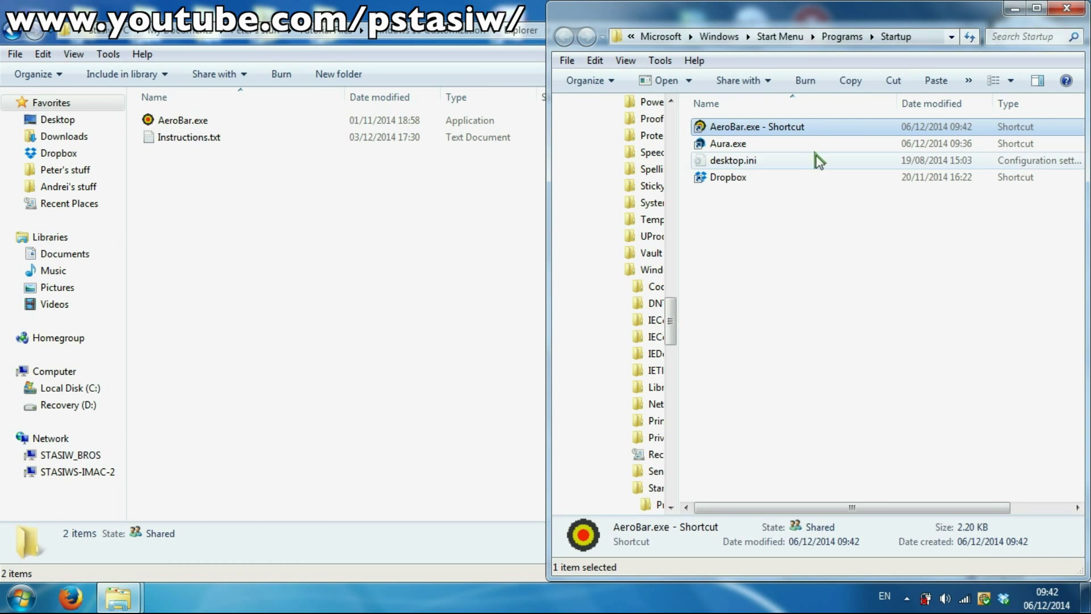
{"action": "left_click", "coordinate": [789, 124]}
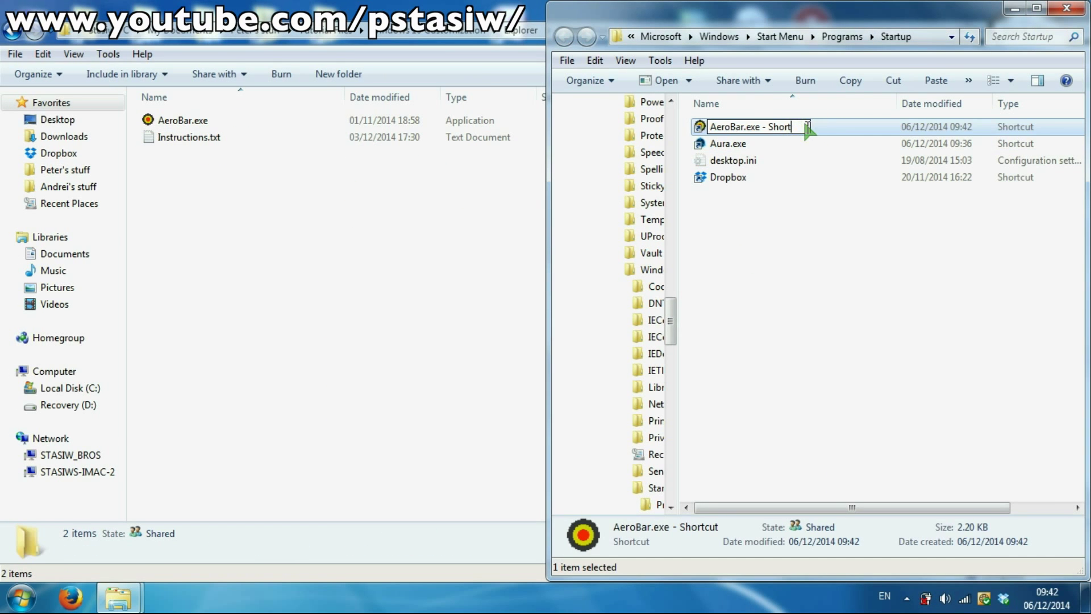
{"action": "key", "text": "BackSpace"}
{"action": "key", "text": "BackSpace"}
{"action": "key", "text": "BackSpace"}
{"action": "key", "text": "BackSpace"}
{"action": "key", "text": "BackSpace"}
{"action": "key", "text": "BackSpace"}
{"action": "key", "text": "Return"}
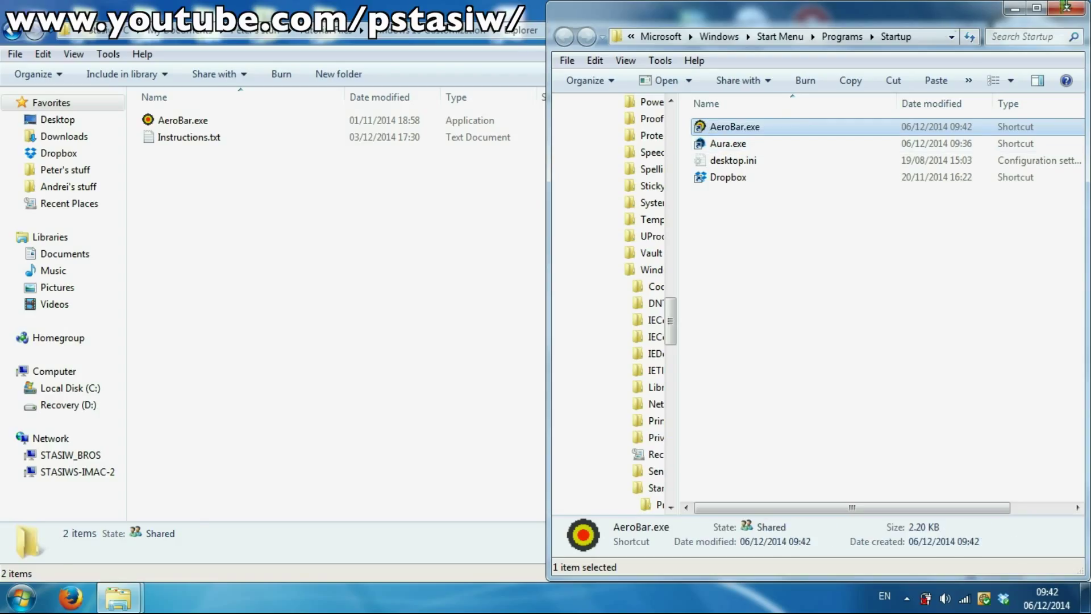
{"action": "left_click", "coordinate": [1080, 5]}
Open Windows 8 Fonts > Segoe UI and select all ten font files
{"action": "key", "text": "BackSpace"}
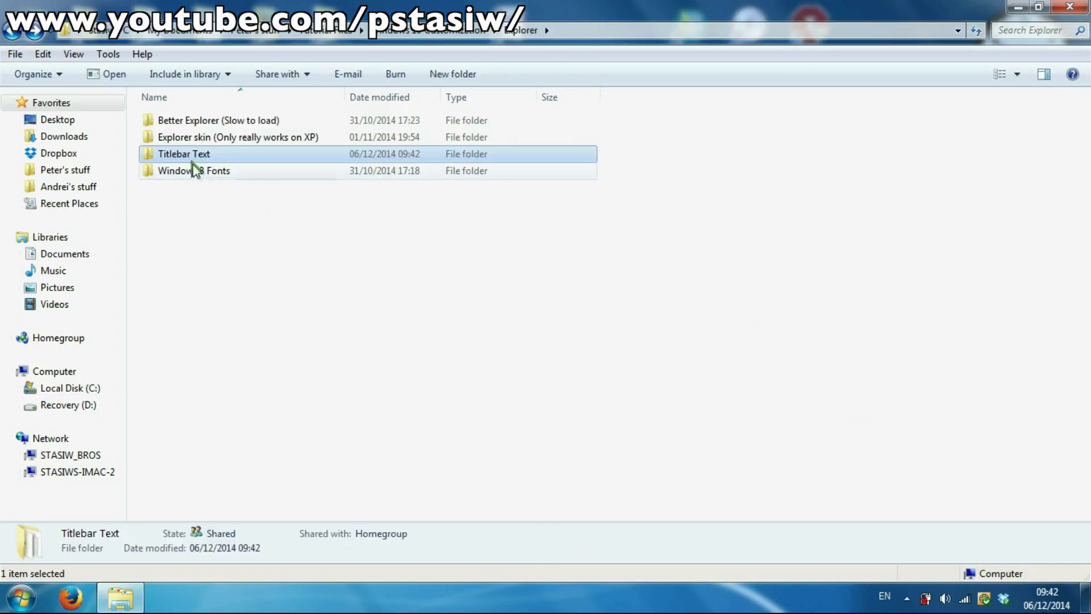
{"action": "double_click", "coordinate": [194, 170]}
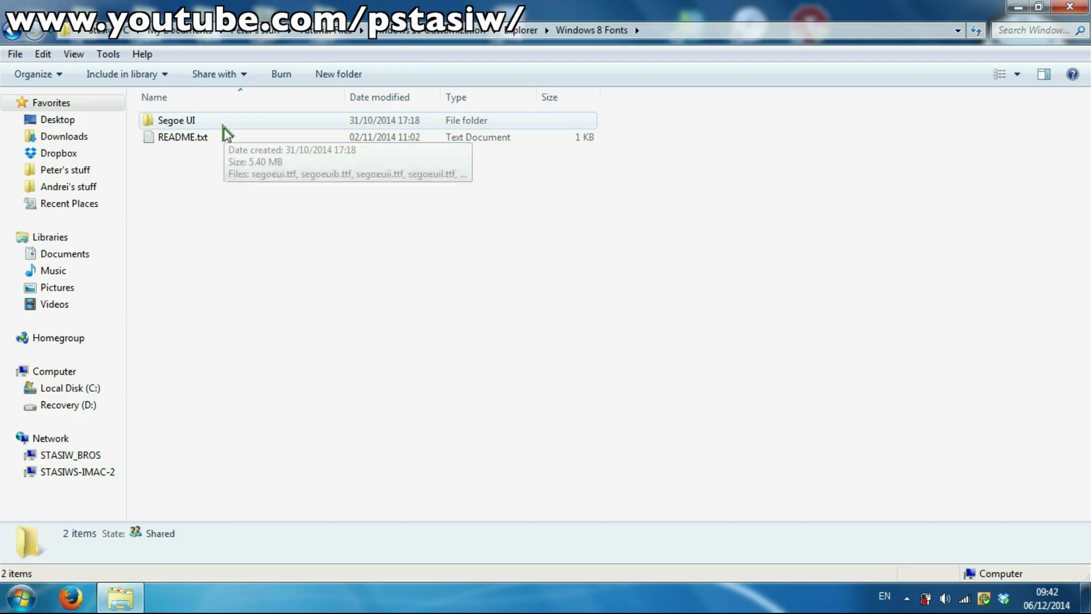
{"action": "double_click", "coordinate": [176, 120]}
{"action": "key", "text": "ctrl+a"}
Install the ten Segoe UI fonts, replacing the existing ones for all files
{"action": "right_click", "coordinate": [187, 121]}
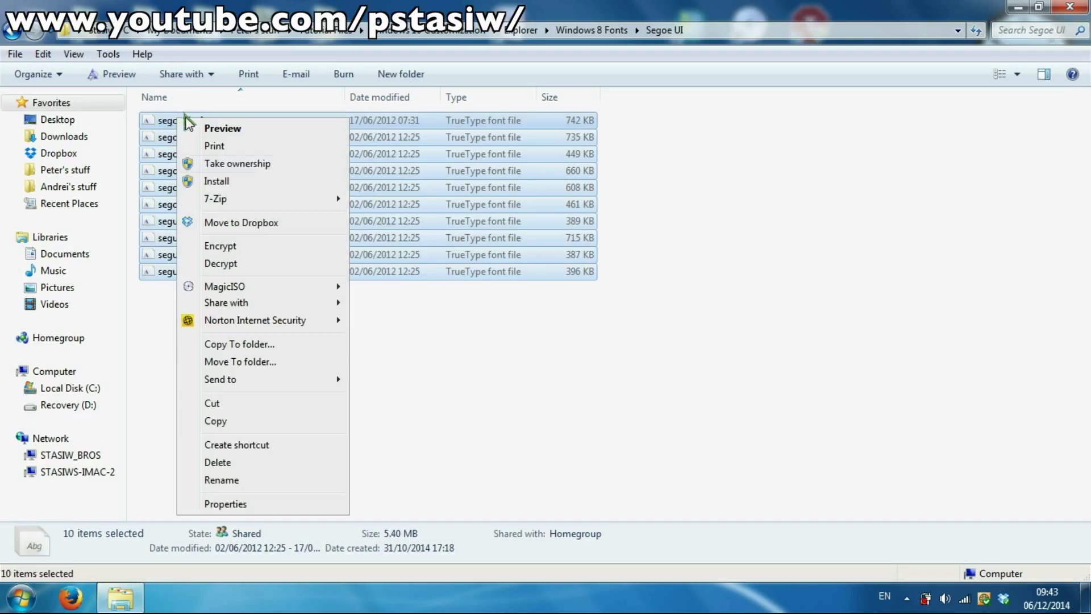
{"action": "left_click", "coordinate": [269, 179]}
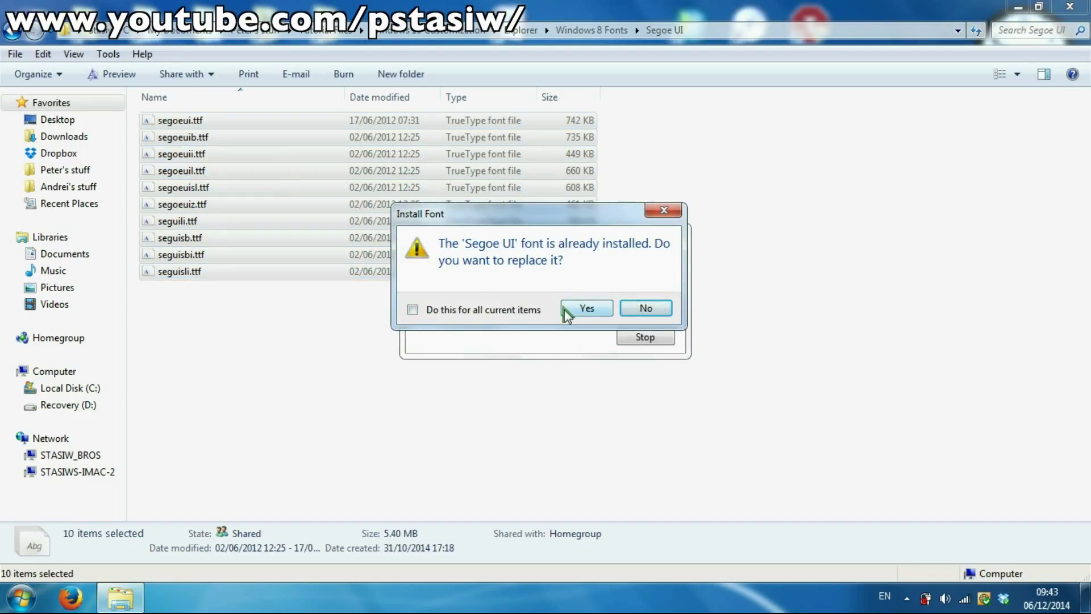
{"action": "left_click", "coordinate": [461, 311]}
{"action": "left_click", "coordinate": [587, 308]}
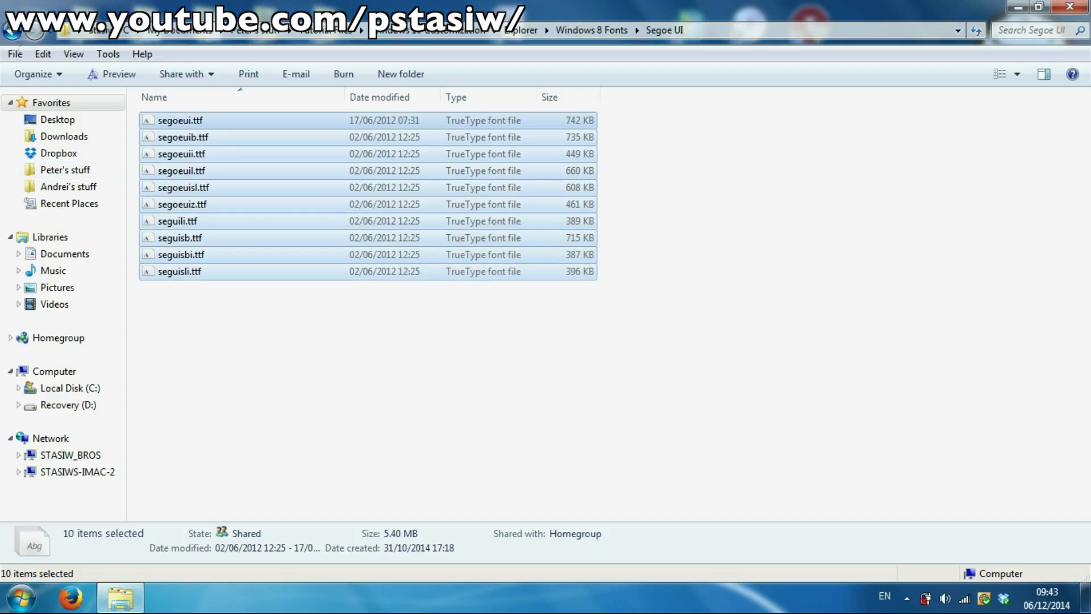
Navigate back up to the Windows 10 Customization folder
{"action": "left_click", "coordinate": [11, 35]}
{"action": "left_click", "coordinate": [13, 35]}
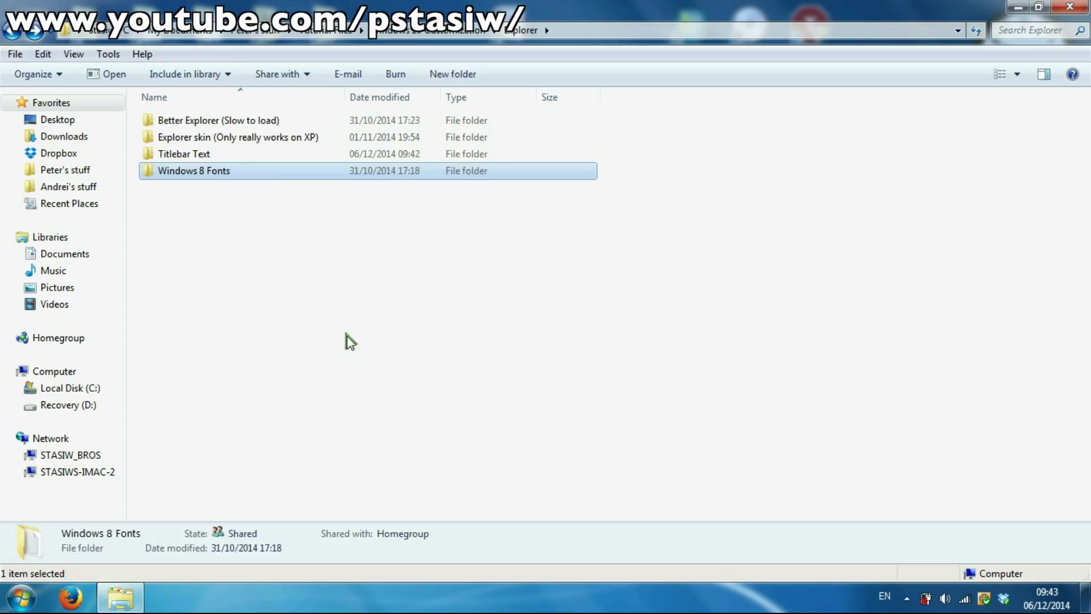
{"action": "key", "text": "BackSpace"}
Open the Icons folder
{"action": "double_click", "coordinate": [182, 207]}
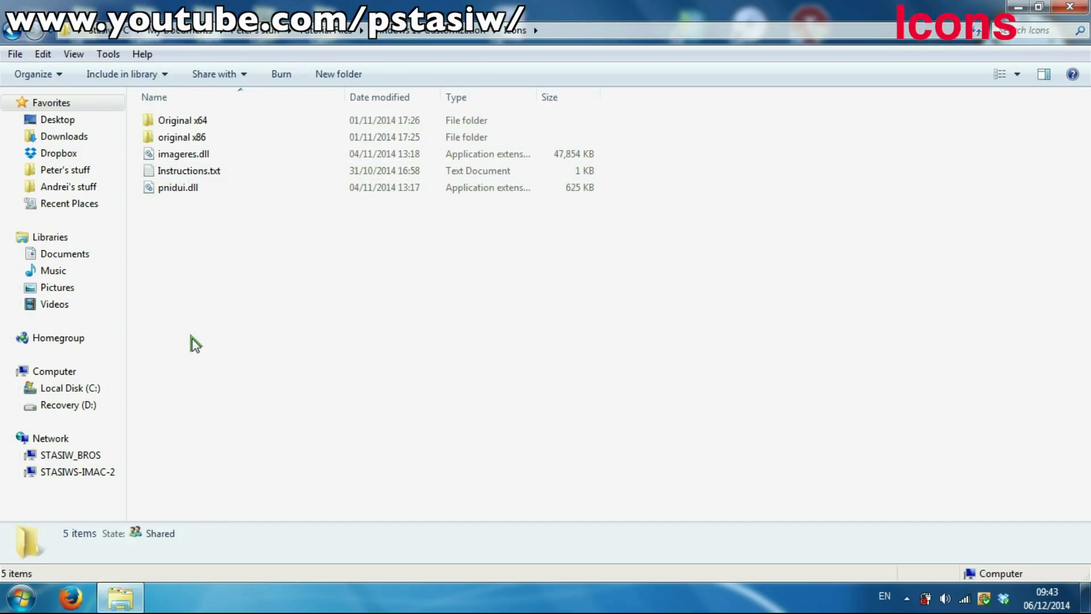
{"action": "mouse_move", "coordinate": [161, 160]}
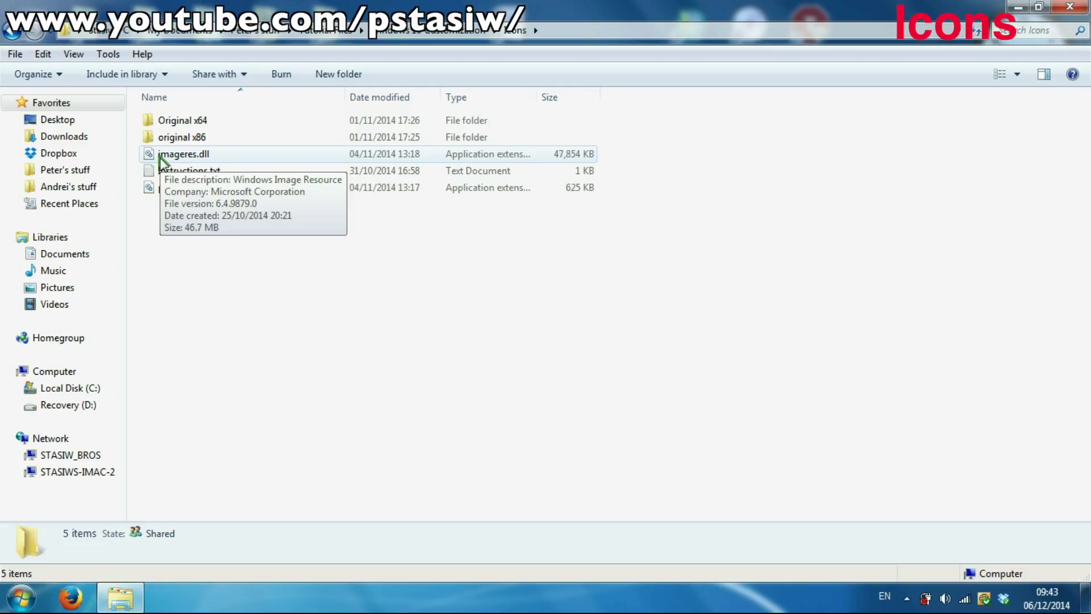
{"action": "mouse_move", "coordinate": [192, 185]}
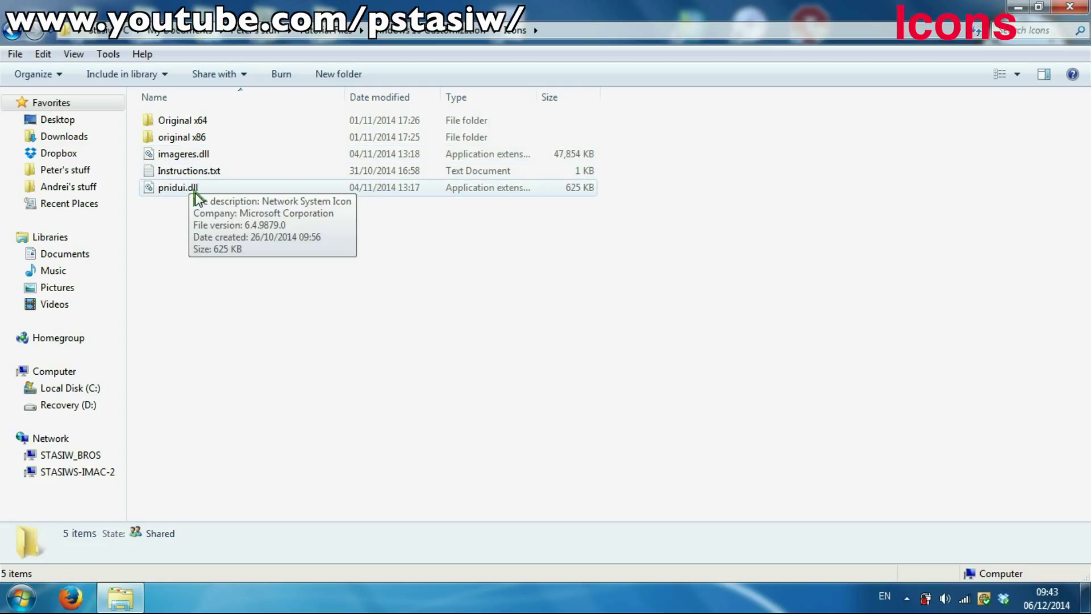
Open C:\Windows\System32 in a new window via Computer and Local Disk (C:)
{"action": "left_click", "coordinate": [22, 597]}
{"action": "left_click", "coordinate": [244, 390]}
{"action": "double_click", "coordinate": [341, 205]}
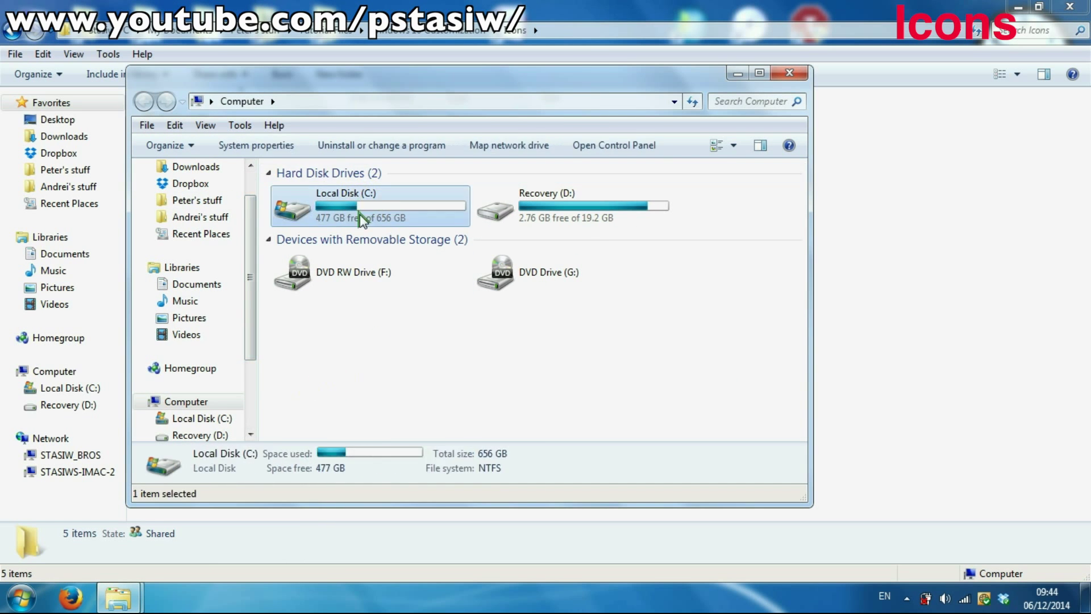
{"action": "scroll", "coordinate": [301, 398], "scroll_direction": "down", "scroll_amount": 4}
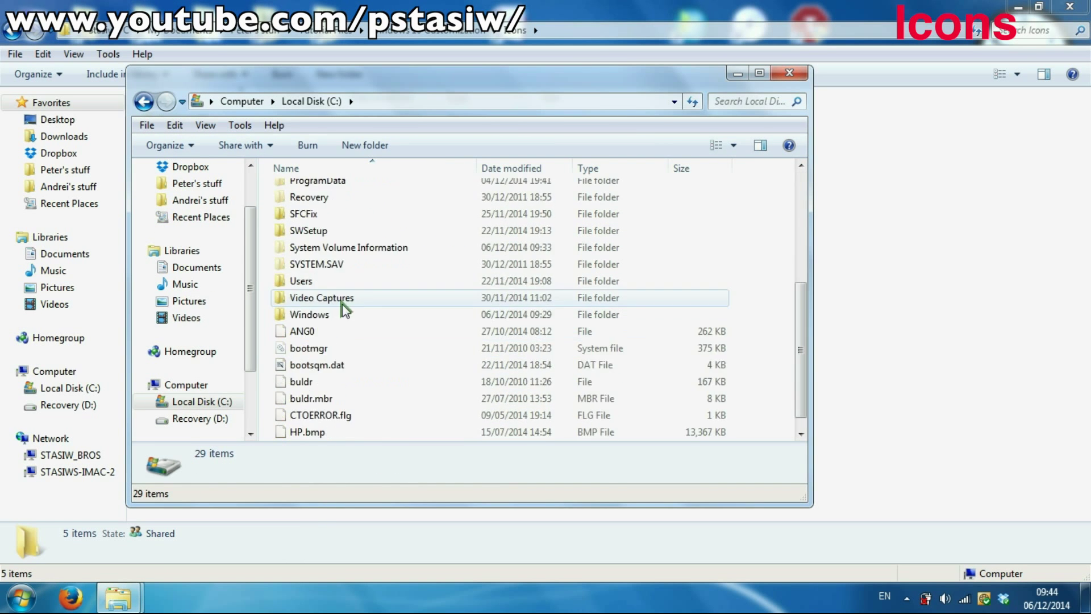
{"action": "double_click", "coordinate": [324, 313]}
{"action": "left_click", "coordinate": [330, 344]}
{"action": "key", "text": "s"}
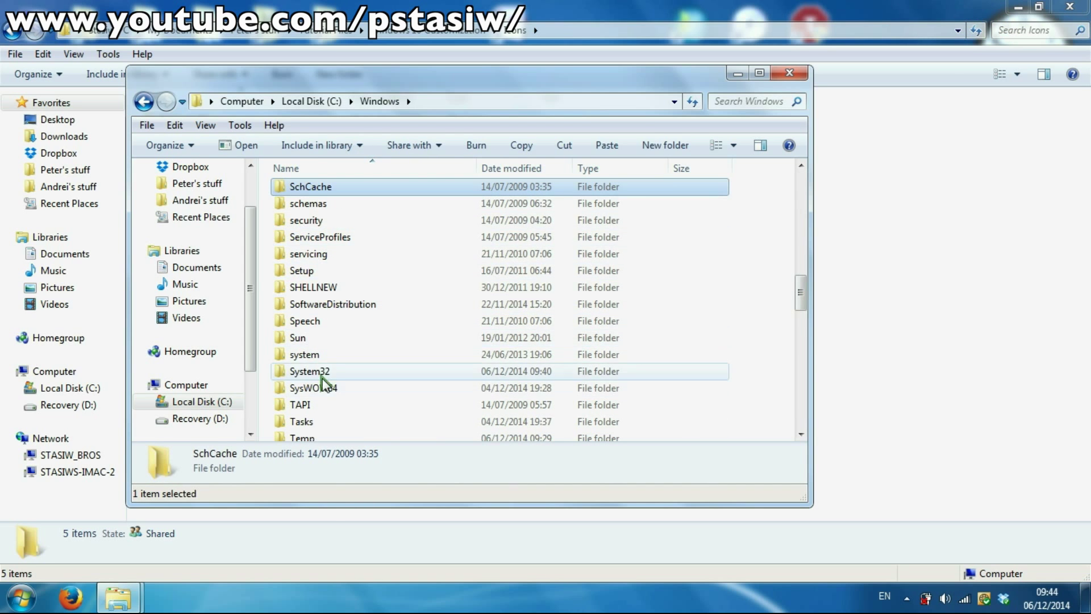
{"action": "double_click", "coordinate": [326, 377]}
Scroll the System32 file list to the P files to find pnidui.dll
{"action": "scroll", "coordinate": [398, 333], "scroll_direction": "down", "scroll_amount": 5}
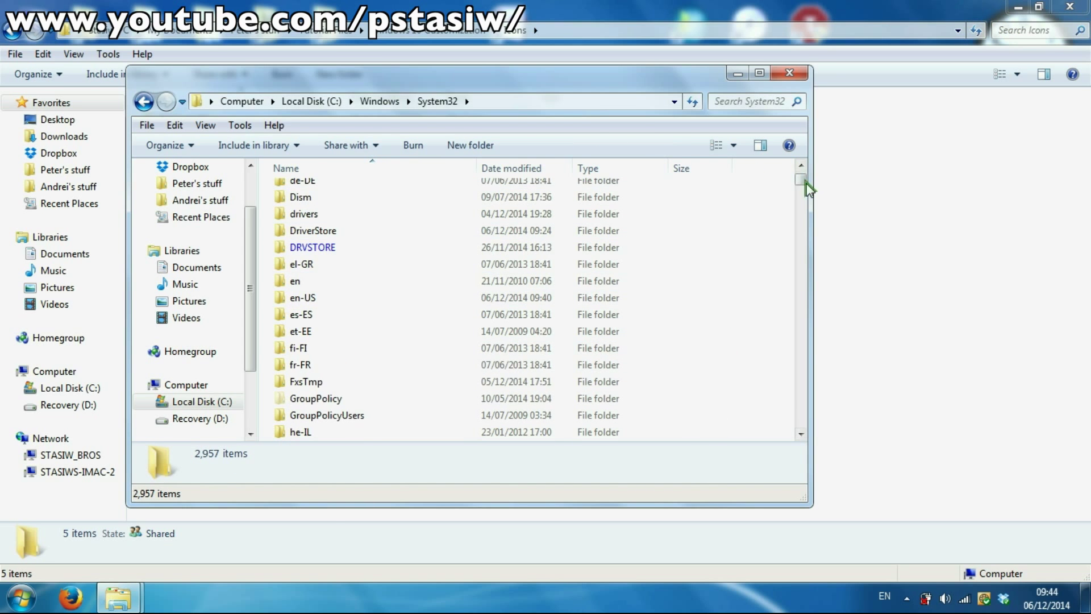
{"action": "left_click_drag", "start_coordinate": [804, 181], "coordinate": [805, 270]}
{"action": "left_click", "coordinate": [383, 339]}
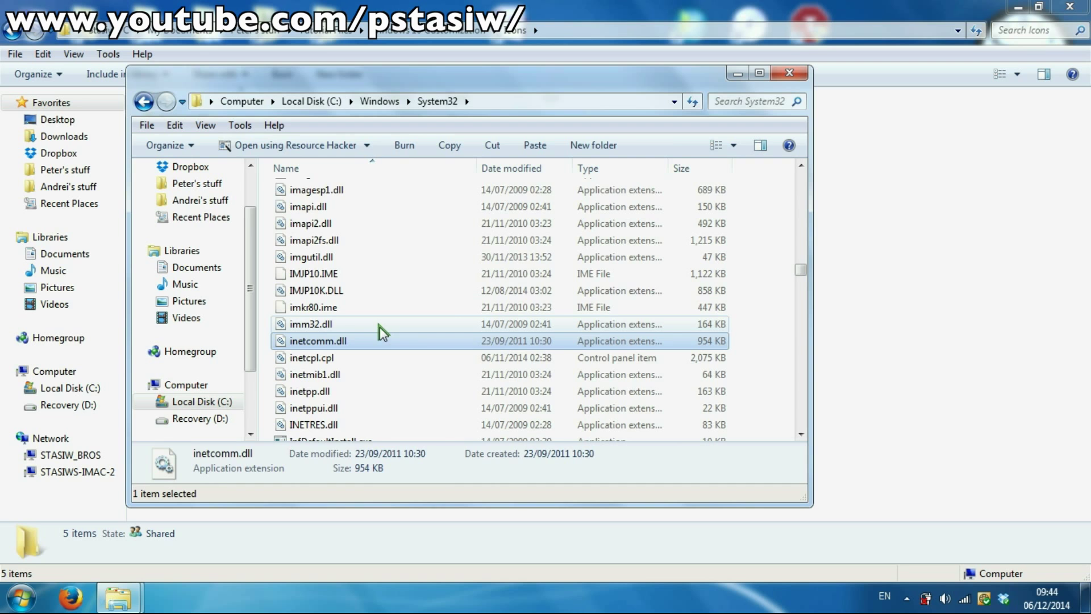
{"action": "key", "text": "p"}
{"action": "scroll", "coordinate": [304, 267], "scroll_direction": "down", "scroll_amount": 3}
{"action": "scroll", "coordinate": [307, 266], "scroll_direction": "down", "scroll_amount": 10}
{"action": "scroll", "coordinate": [312, 267], "scroll_direction": "down", "scroll_amount": 5}
{"action": "scroll", "coordinate": [332, 341], "scroll_direction": "up", "scroll_amount": 2}
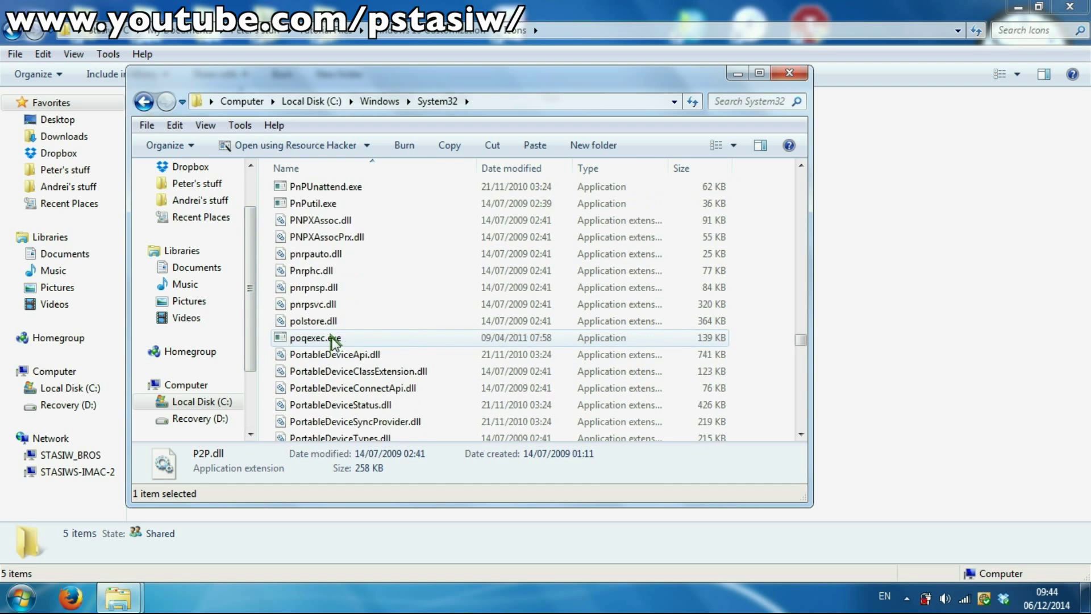
Take ownership of System32's pnidui.dll and rename it pnidui_old.dll
{"action": "right_click", "coordinate": [307, 286]}
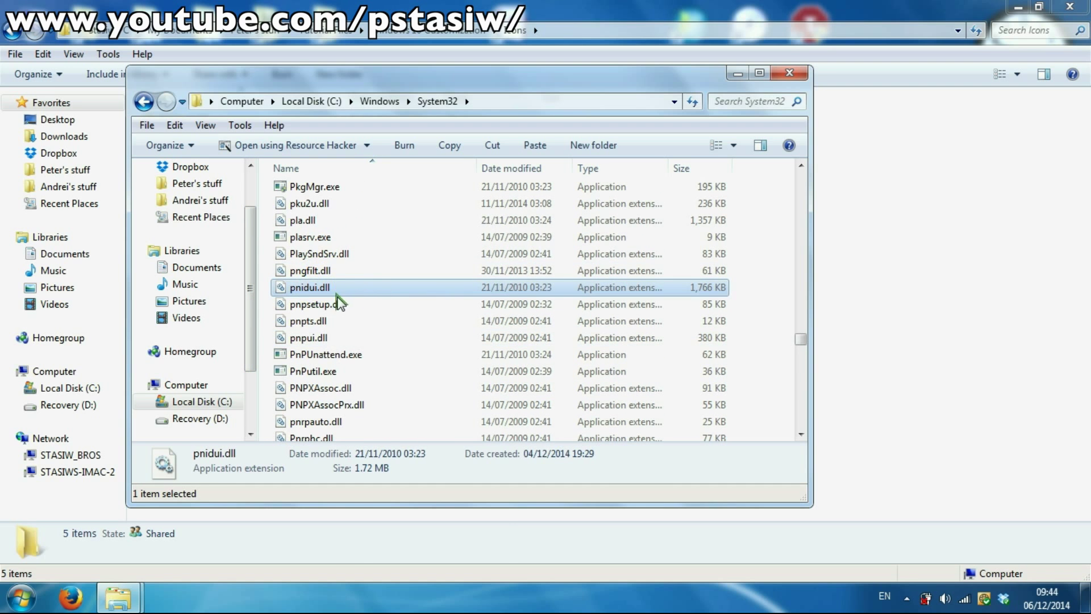
{"action": "left_click", "coordinate": [372, 260]}
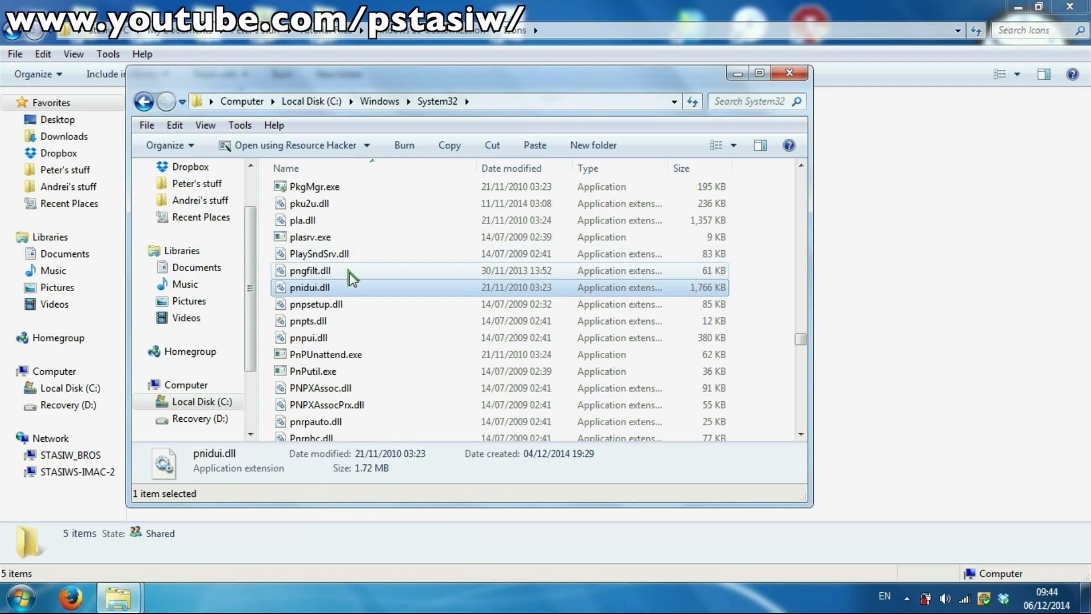
{"action": "left_click", "coordinate": [319, 302]}
{"action": "left_click", "coordinate": [334, 287]}
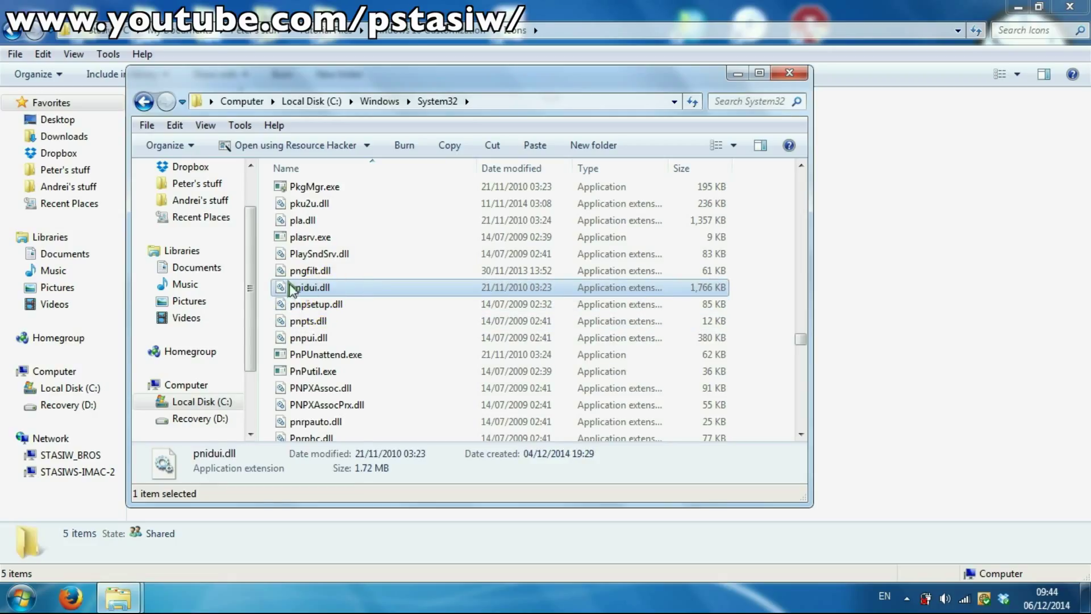
{"action": "left_click", "coordinate": [319, 287]}
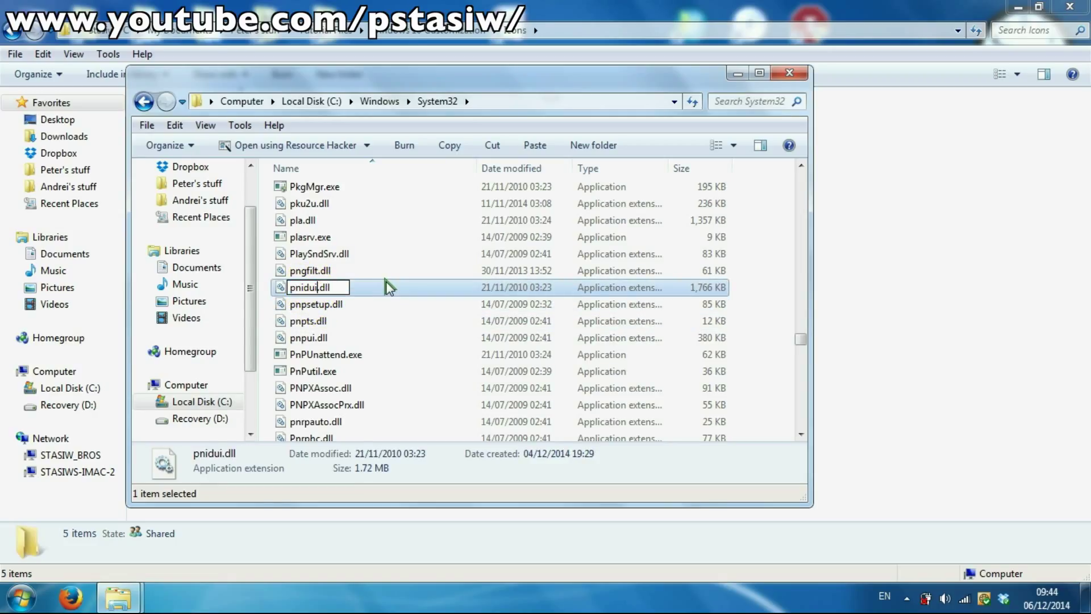
{"action": "type", "text": "_old"}
{"action": "key", "text": "Return"}
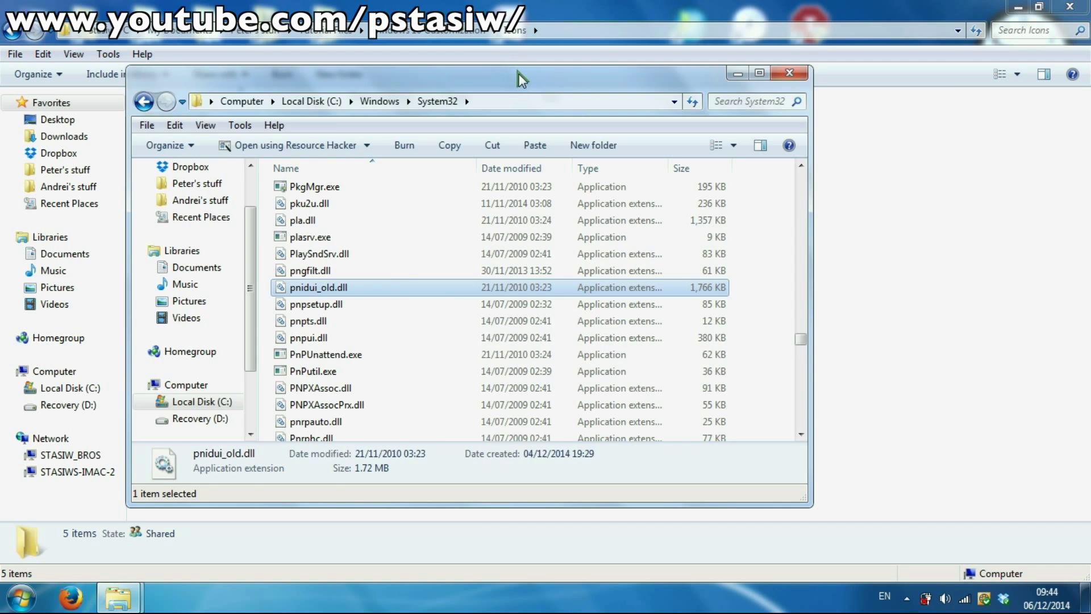
Snap System32 right, then copy the new pnidui.dll from Icons and paste it into System32
{"action": "left_click_drag", "start_coordinate": [528, 74], "coordinate": [1090, 142]}
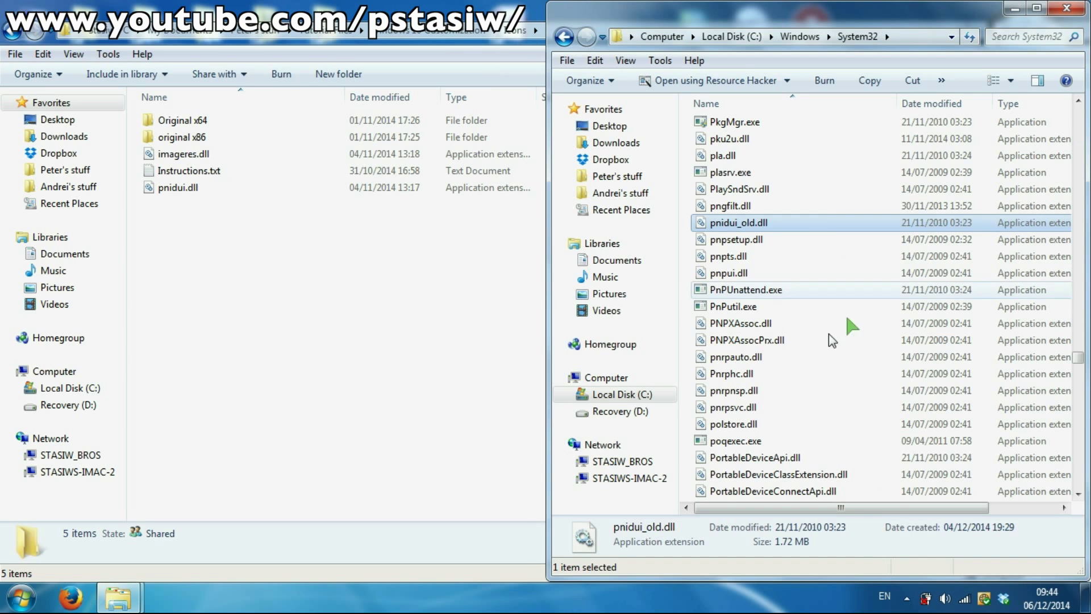
{"action": "right_click", "coordinate": [186, 191]}
{"action": "left_click", "coordinate": [236, 472]}
{"action": "mouse_move", "coordinate": [118, 597]}
{"action": "left_click", "coordinate": [335, 514]}
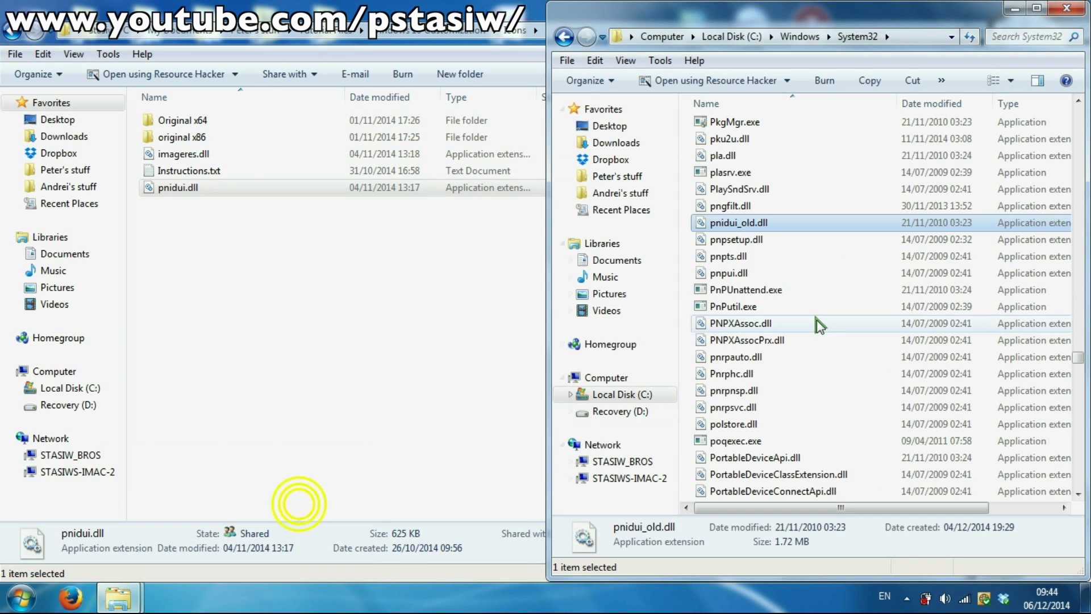
{"action": "right_click", "coordinate": [803, 207]}
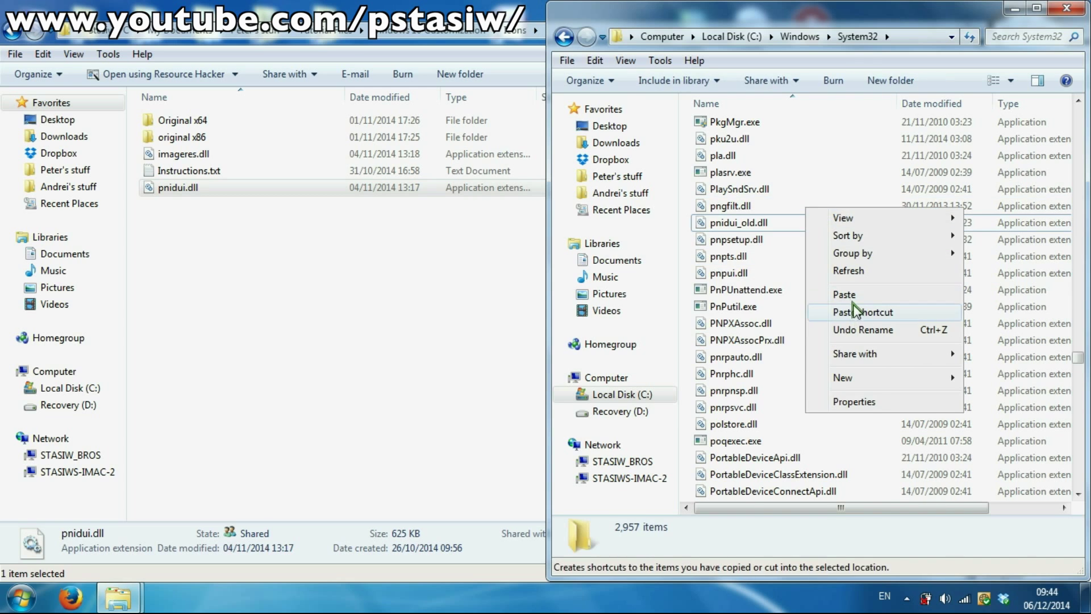
{"action": "left_click", "coordinate": [830, 293]}
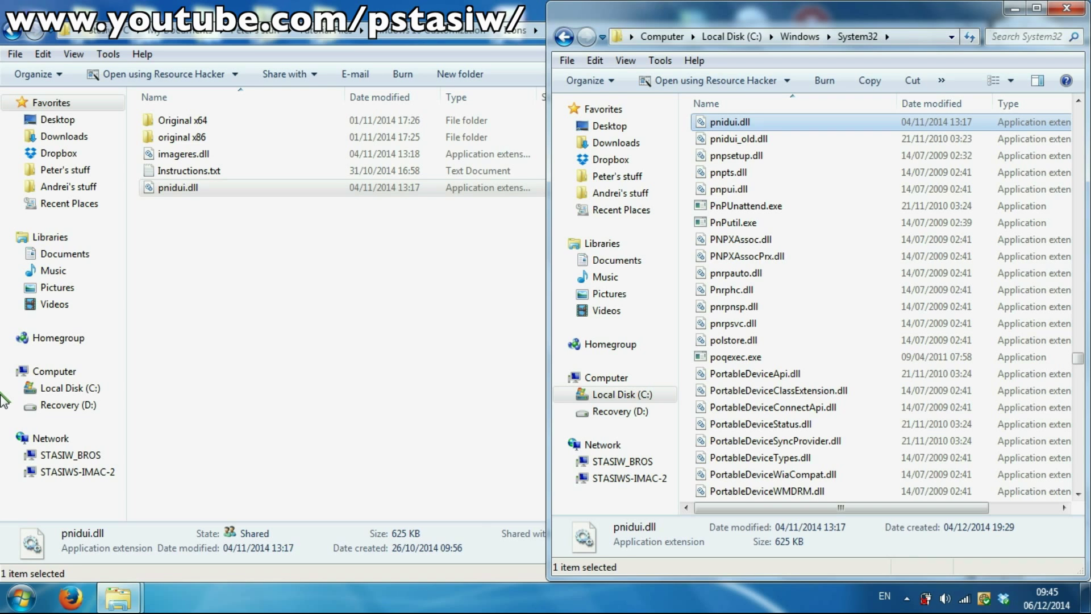
Locate imageres.dll among the I files in System32
{"action": "left_click", "coordinate": [873, 291]}
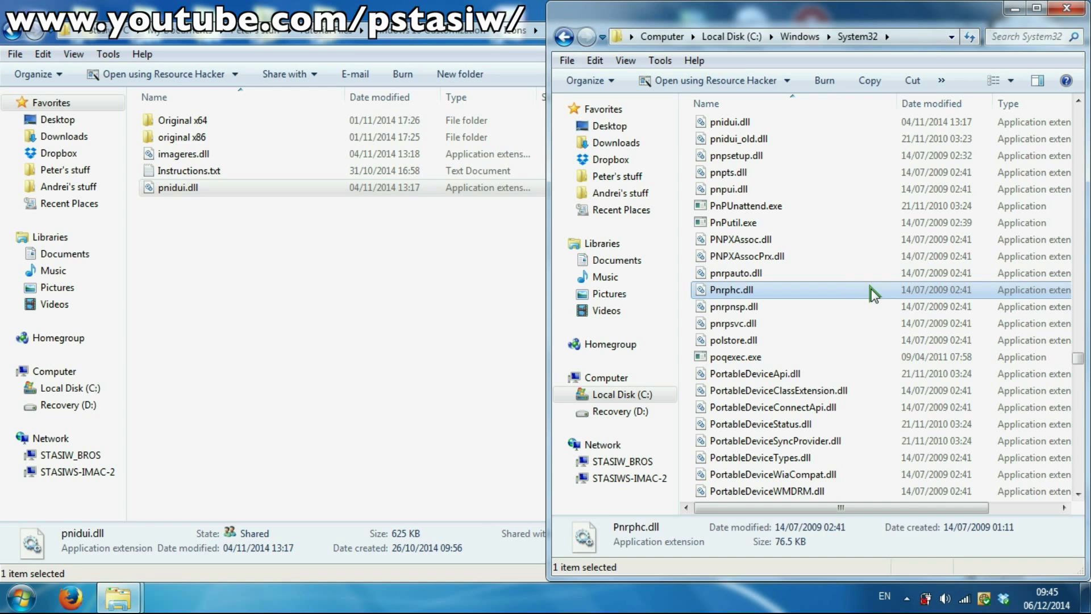
{"action": "key", "text": "i"}
{"action": "key", "text": "i"}
{"action": "key", "text": "i"}
{"action": "key", "text": "i"}
{"action": "key", "text": "i"}
{"action": "key", "text": "i"}
{"action": "key", "text": "i"}
{"action": "key", "text": "i"}
{"action": "key", "text": "i"}
{"action": "key", "text": "i"}
{"action": "key", "text": "i"}
{"action": "key", "text": "i"}
{"action": "key", "text": "i"}
{"action": "key", "text": "i"}
{"action": "key", "text": "i"}
{"action": "key", "text": "i"}
{"action": "key", "text": "i"}
{"action": "key", "text": "i"}
{"action": "key", "text": "i"}
{"action": "key", "text": "i"}
{"action": "key", "text": "i"}
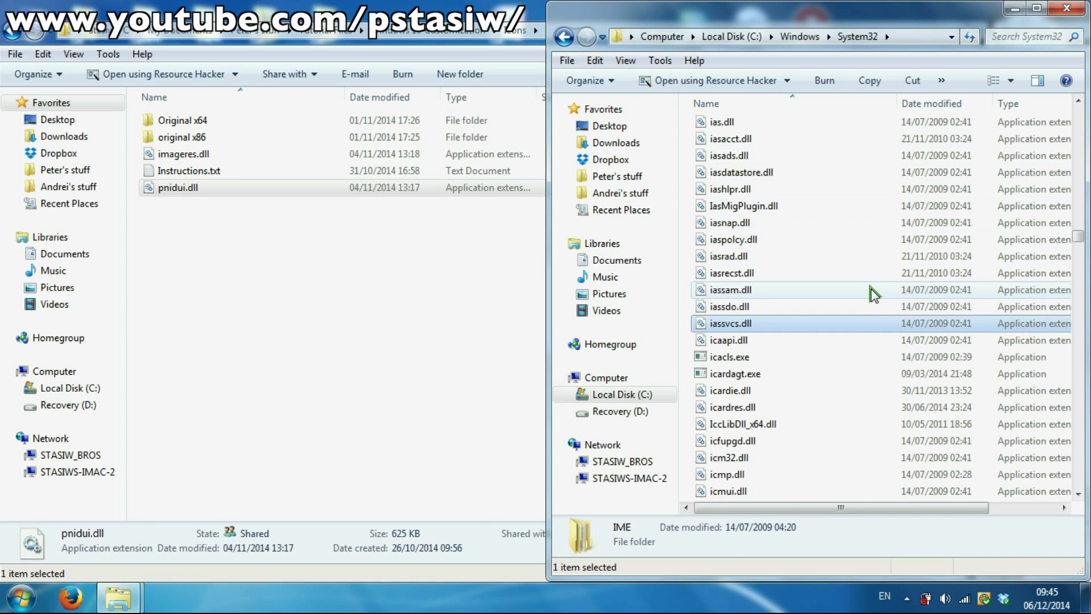
{"action": "key", "text": "i"}
{"action": "key", "text": "i"}
{"action": "key", "text": "i"}
{"action": "key", "text": "i"}
{"action": "key", "text": "i"}
{"action": "key", "text": "i"}
{"action": "key", "text": "i"}
{"action": "key", "text": "i"}
{"action": "key", "text": "i"}
{"action": "key", "text": "i"}
{"action": "key", "text": "i"}
{"action": "key", "text": "i"}
{"action": "key", "text": "i"}
{"action": "key", "text": "i"}
{"action": "key", "text": "i"}
{"action": "key", "text": "i"}
{"action": "key", "text": "i"}
{"action": "key", "text": "i"}
{"action": "key", "text": "i"}
{"action": "key", "text": "i"}
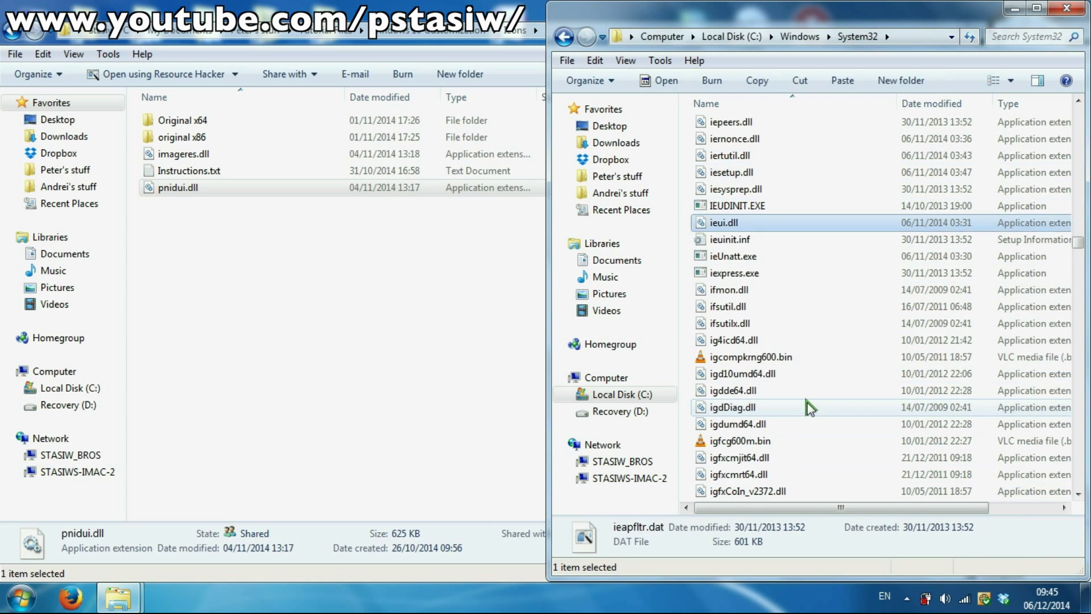
{"action": "key", "text": "i"}
{"action": "key", "text": "i"}
{"action": "key", "text": "i"}
{"action": "key", "text": "i"}
{"action": "key", "text": "i"}
{"action": "key", "text": "i"}
{"action": "key", "text": "i"}
{"action": "key", "text": "i"}
{"action": "key", "text": "i"}
{"action": "key", "text": "i"}
{"action": "key", "text": "i"}
{"action": "key", "text": "i"}
{"action": "key", "text": "i"}
{"action": "key", "text": "i"}
{"action": "key", "text": "i"}
{"action": "key", "text": "i"}
{"action": "key", "text": "i"}
{"action": "key", "text": "i"}
{"action": "key", "text": "i"}
{"action": "key", "text": "i"}
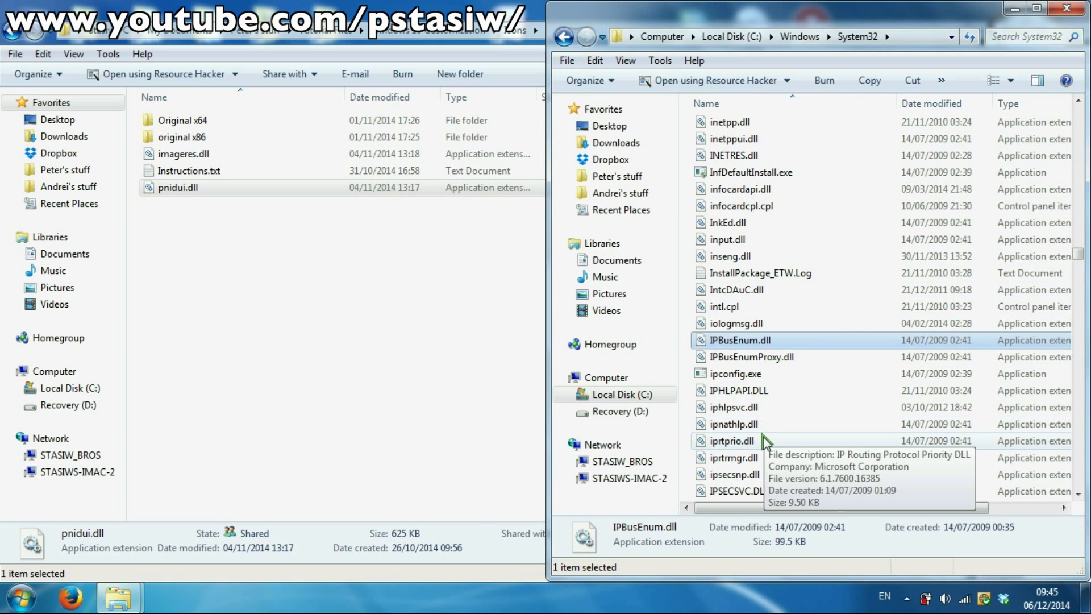
{"action": "scroll", "coordinate": [738, 364], "scroll_direction": "down", "scroll_amount": 1}
{"action": "scroll", "coordinate": [738, 364], "scroll_direction": "down", "scroll_amount": 4}
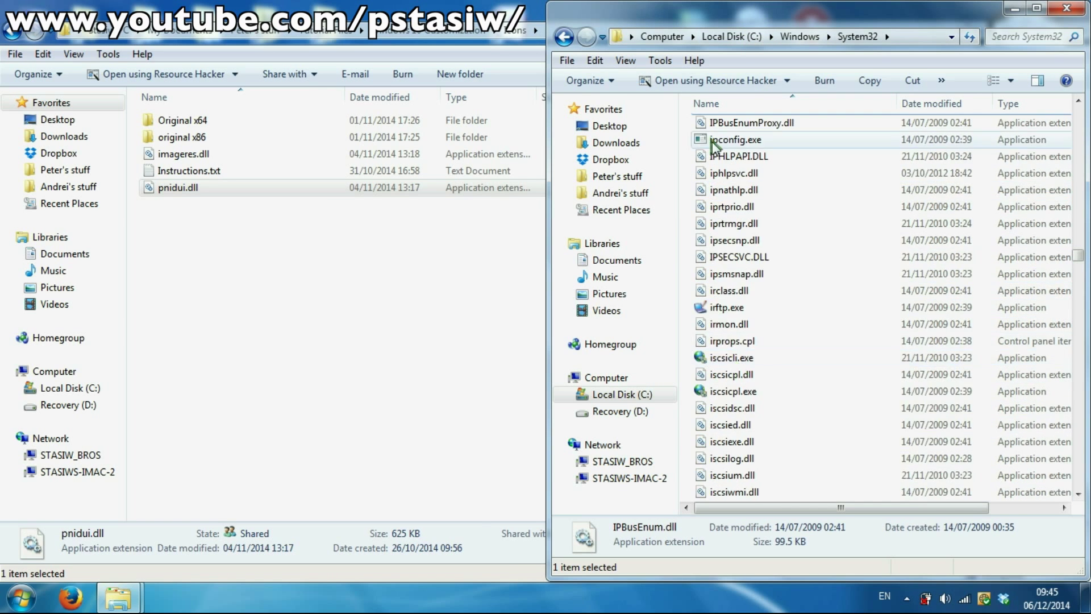
{"action": "scroll", "coordinate": [748, 187], "scroll_direction": "up", "scroll_amount": 2}
{"action": "scroll", "coordinate": [748, 187], "scroll_direction": "up", "scroll_amount": 3}
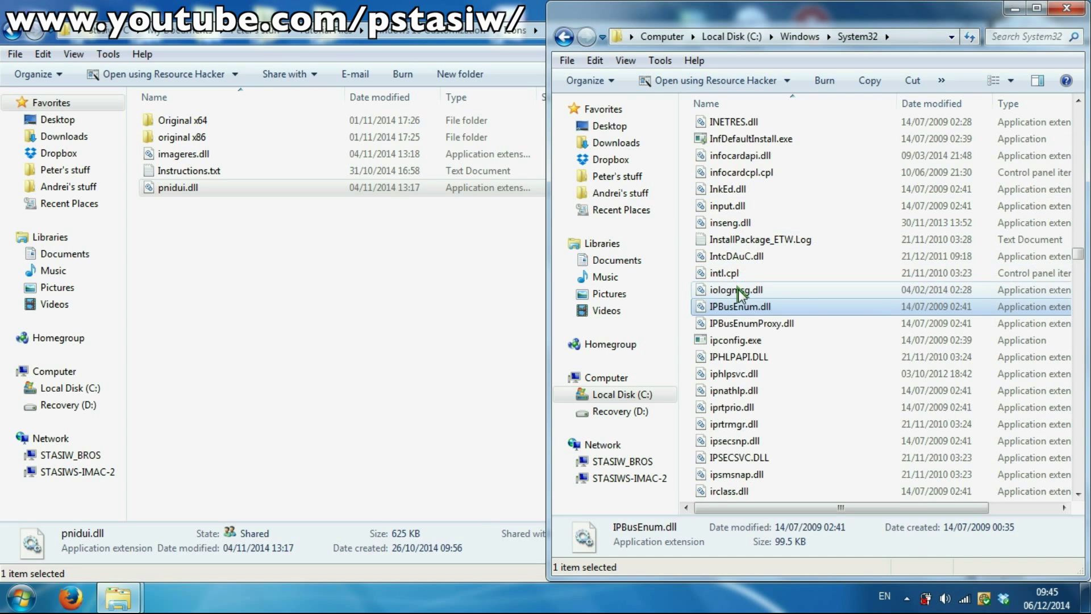
{"action": "scroll", "coordinate": [739, 293], "scroll_direction": "up", "scroll_amount": 1}
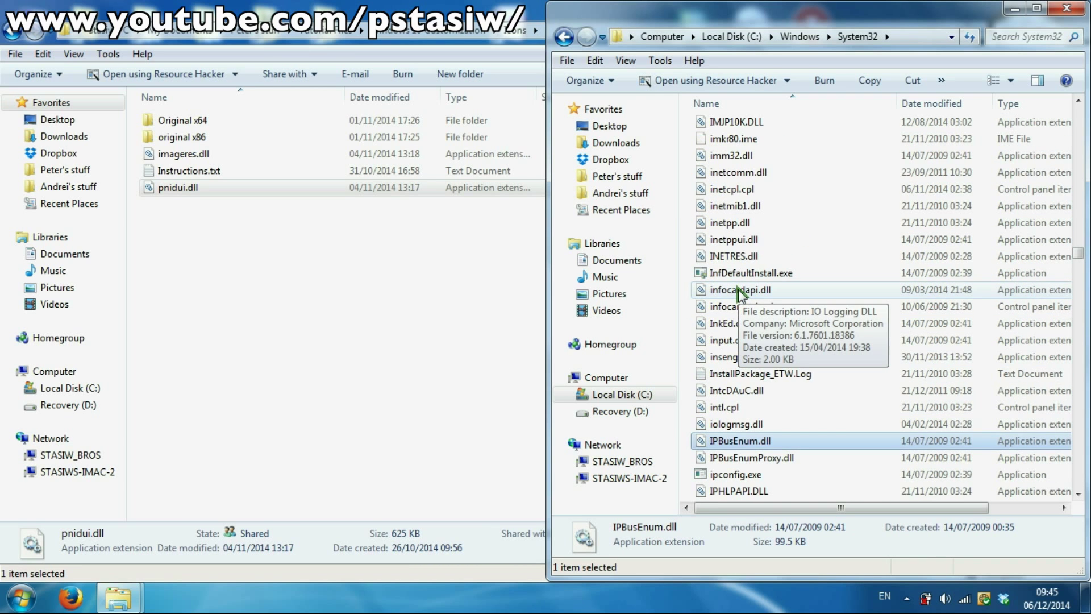
{"action": "scroll", "coordinate": [738, 273], "scroll_direction": "up", "scroll_amount": 2}
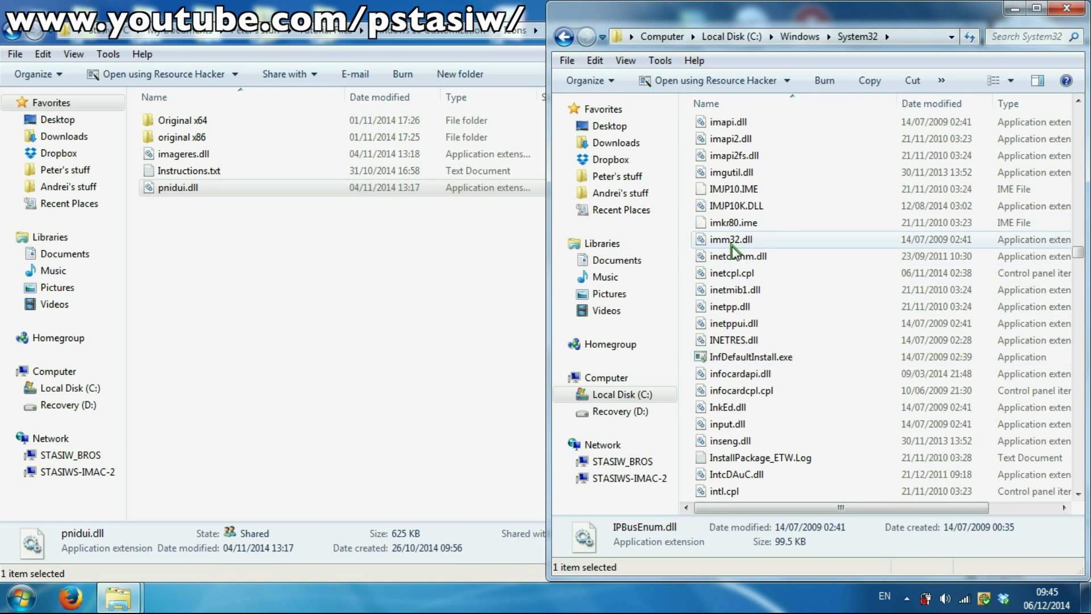
{"action": "scroll", "coordinate": [739, 256], "scroll_direction": "up", "scroll_amount": 3}
Take ownership of System32's imageres.dll and rename it imageres_old.dll
{"action": "right_click", "coordinate": [752, 258]}
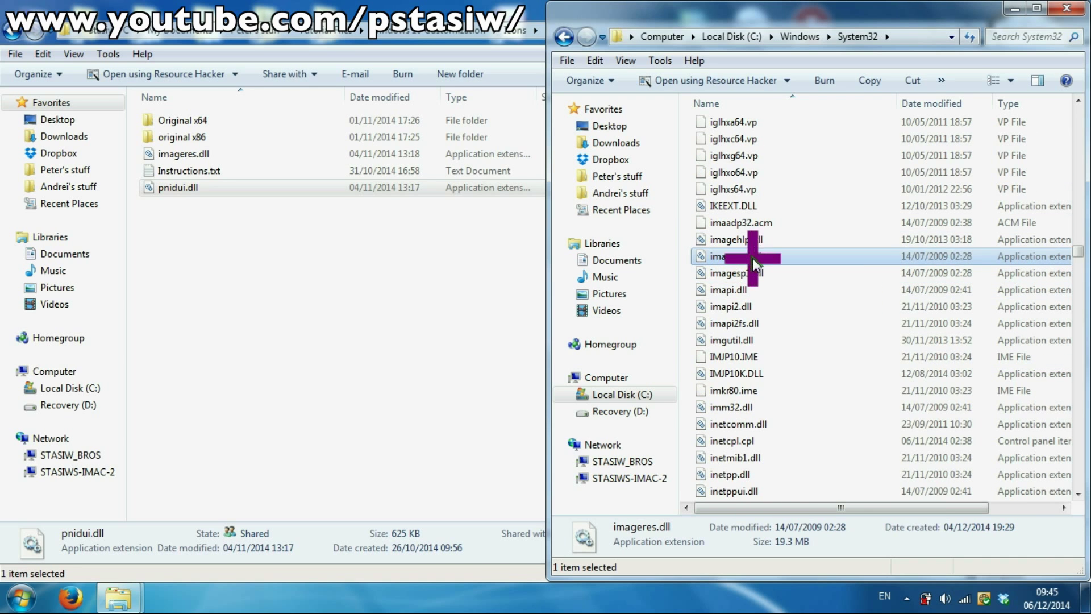
{"action": "left_click", "coordinate": [819, 261]}
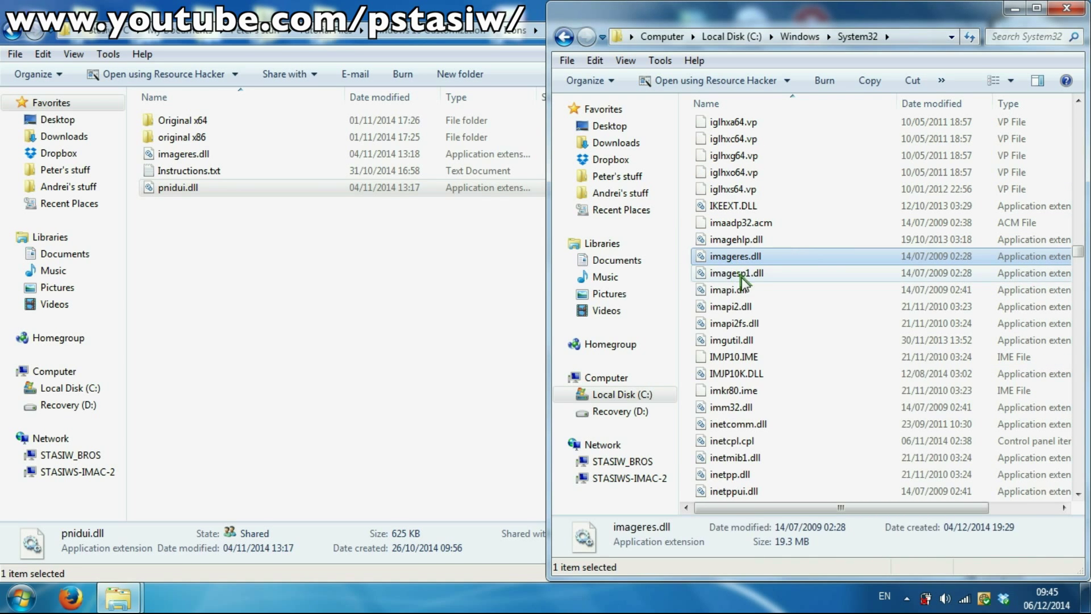
{"action": "left_click", "coordinate": [746, 256]}
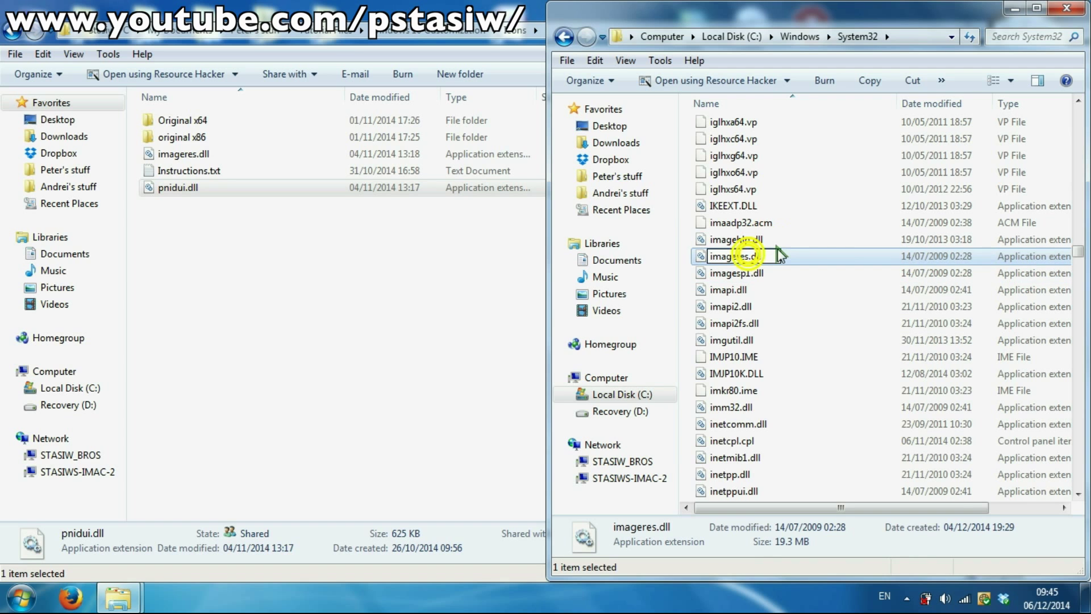
{"action": "type", "text": "_old"}
{"action": "key", "text": "Return"}
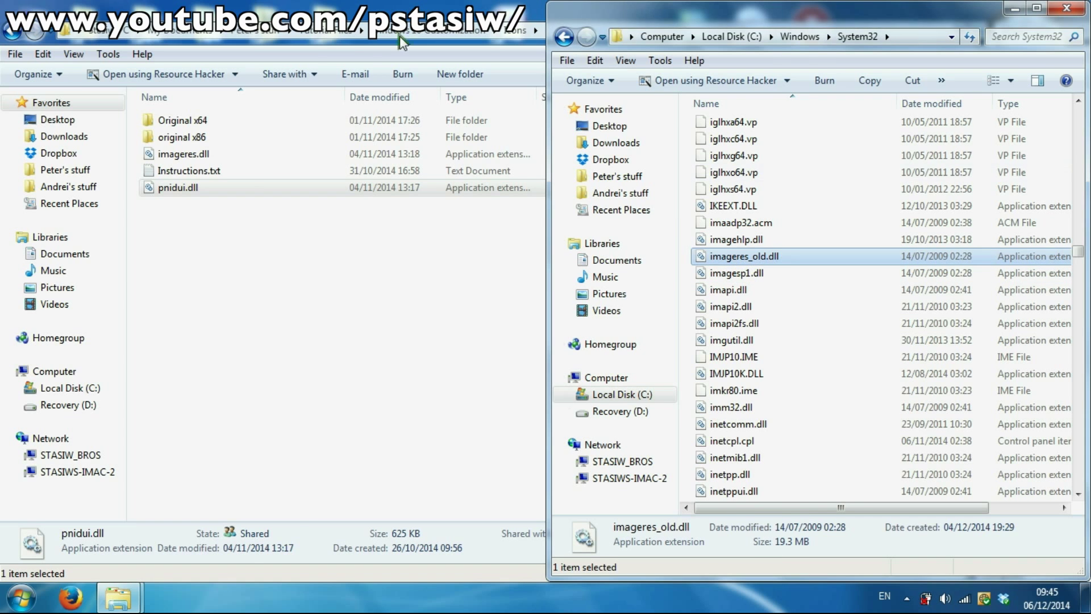
Cut the new imageres.dll from the Icons window for pasting into System32
{"action": "right_click", "coordinate": [204, 154]}
{"action": "left_click", "coordinate": [275, 422]}
{"action": "mouse_move", "coordinate": [118, 597]}
{"action": "left_click", "coordinate": [309, 504]}
{"action": "right_click", "coordinate": [858, 241]}
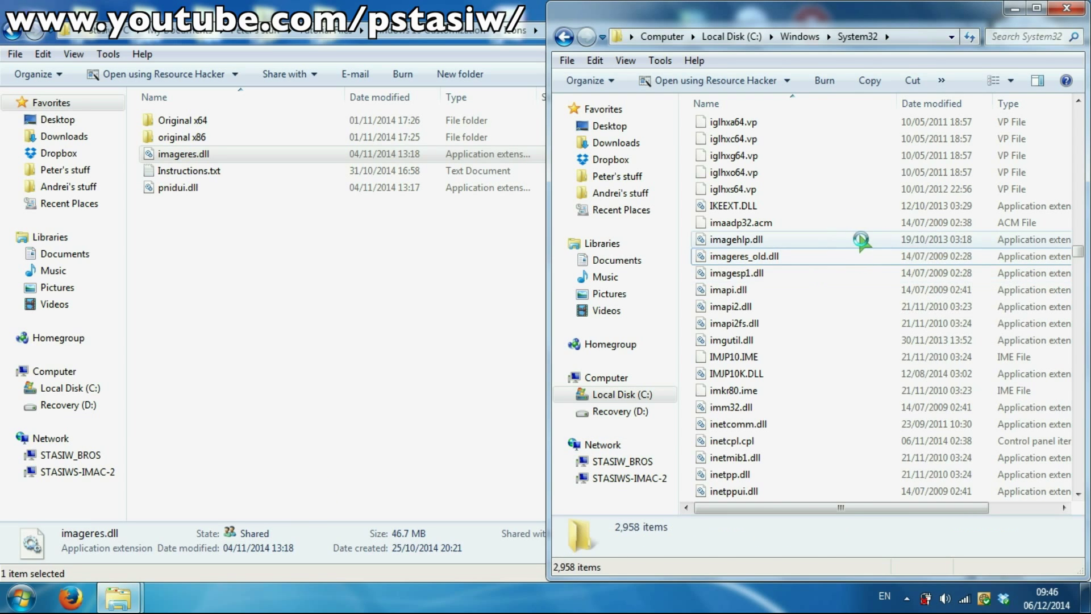
Paste the new imageres.dll into System32, then open SysWOW64 and find its imageres.dll
{"action": "left_click", "coordinate": [893, 328]}
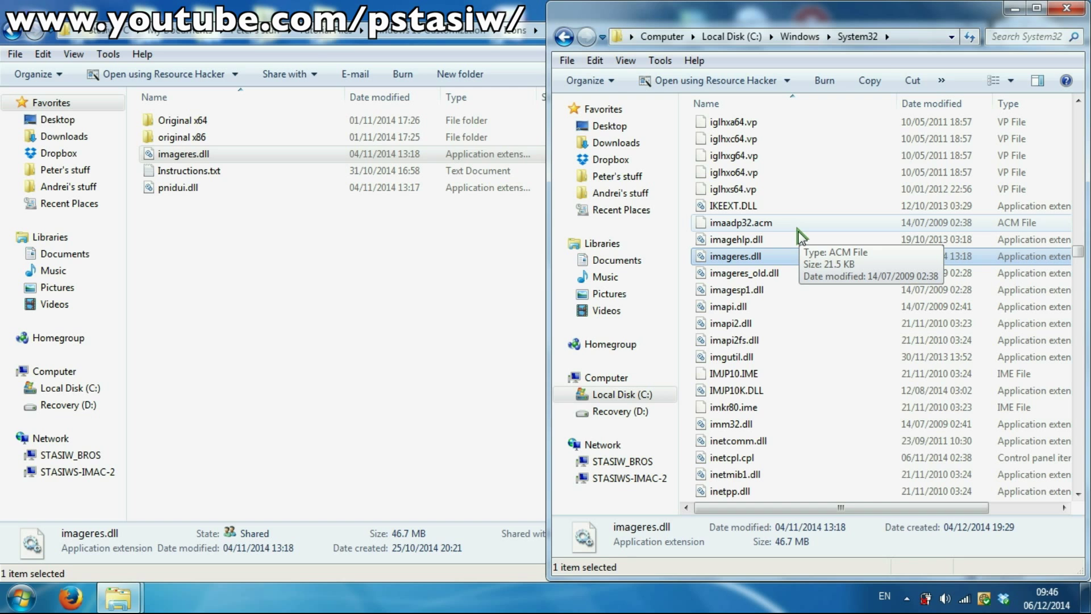
{"action": "left_click", "coordinate": [800, 36]}
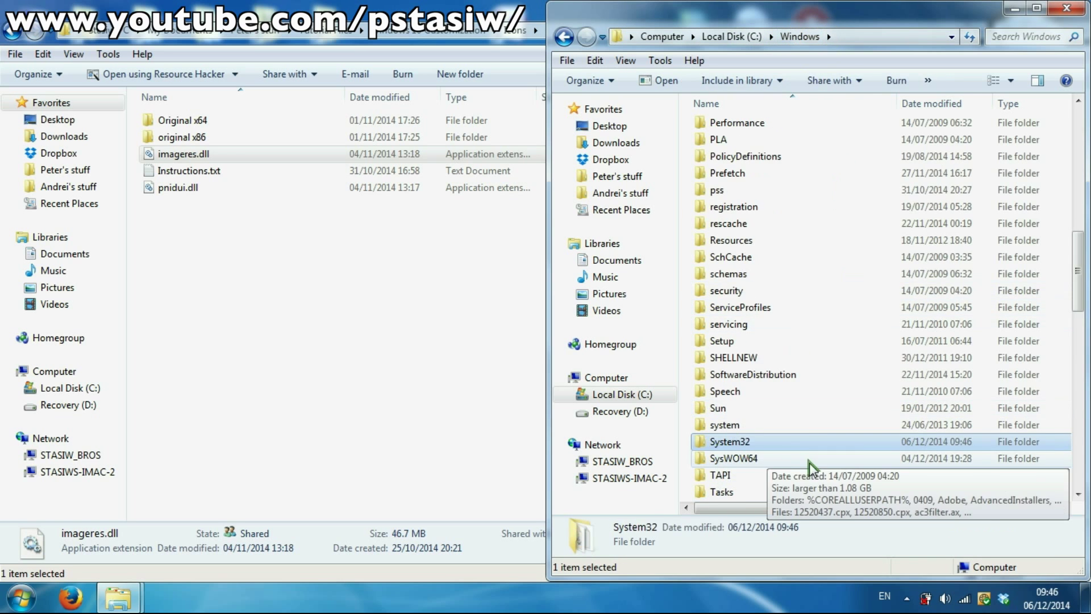
{"action": "double_click", "coordinate": [809, 459]}
{"action": "left_click", "coordinate": [736, 341]}
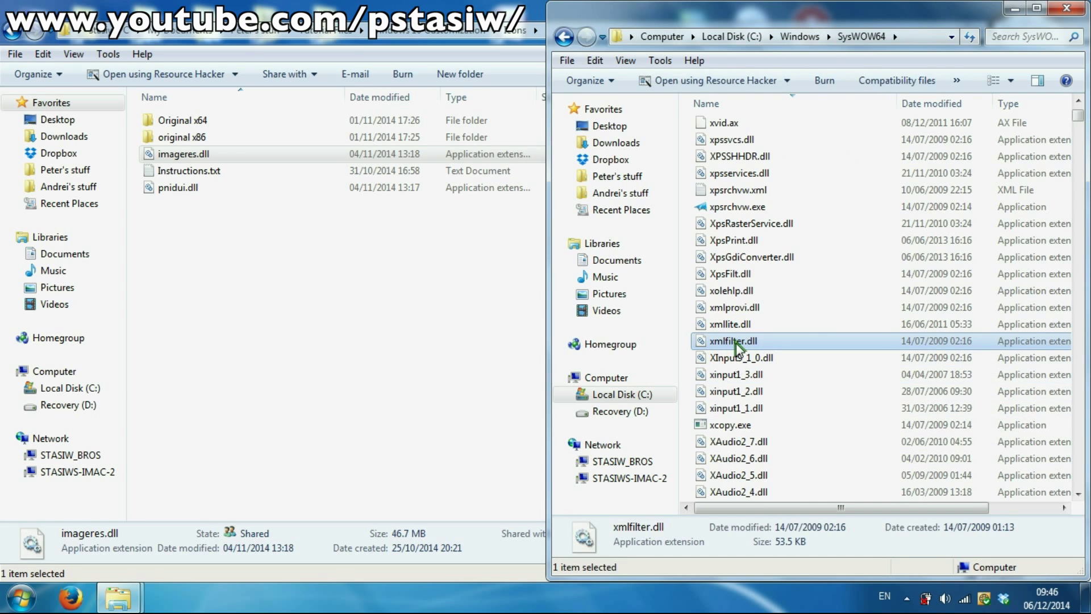
{"action": "key", "text": "i"}
{"action": "scroll", "coordinate": [773, 278], "scroll_direction": "down", "scroll_amount": 3}
{"action": "scroll", "coordinate": [773, 279], "scroll_direction": "down", "scroll_amount": 15}
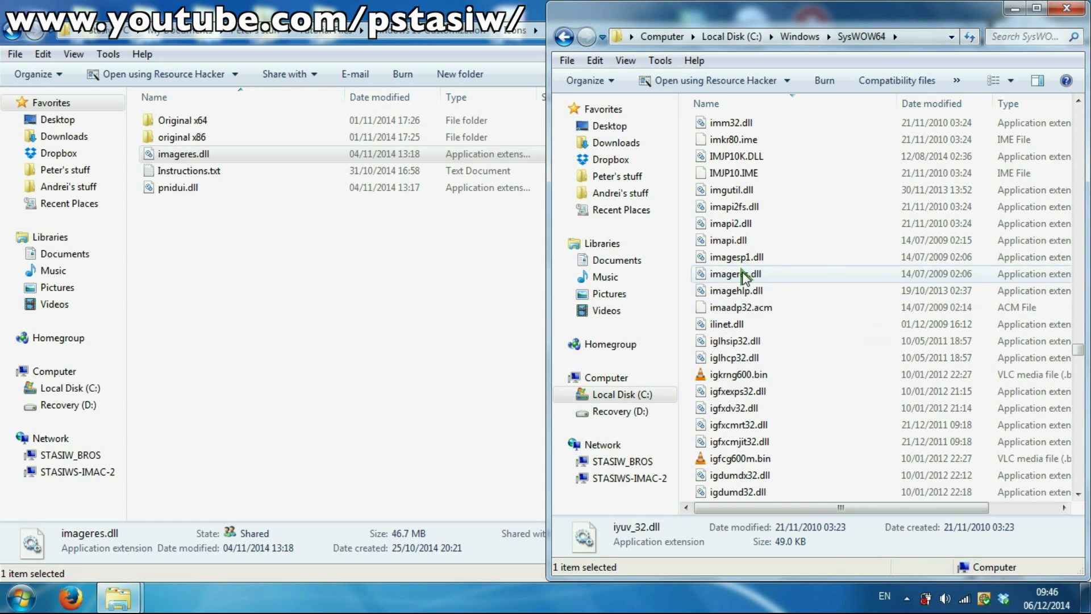
{"action": "left_click", "coordinate": [742, 275]}
{"action": "right_click", "coordinate": [756, 274]}
{"action": "key", "text": "Escape"}
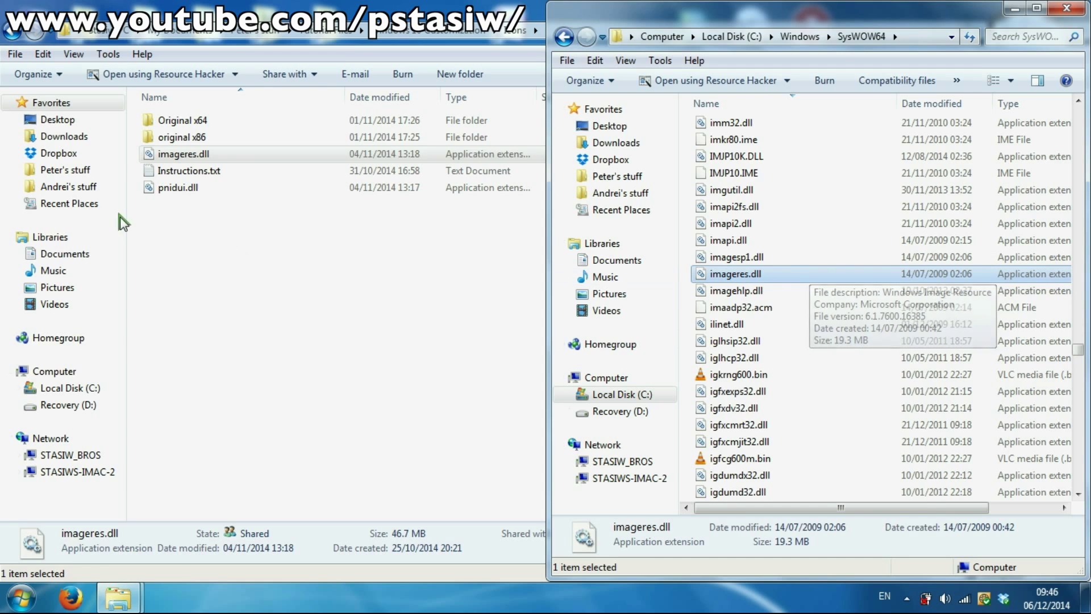
Copy the new imageres.dll from the Icons window and return to SysWOW64
{"action": "left_click", "coordinate": [191, 155]}
{"action": "key", "text": "super+Up"}
{"action": "right_click", "coordinate": [191, 156]}
{"action": "left_click", "coordinate": [232, 441]}
{"action": "mouse_move", "coordinate": [118, 597]}
{"action": "left_click", "coordinate": [256, 549]}
{"action": "right_click", "coordinate": [819, 256]}
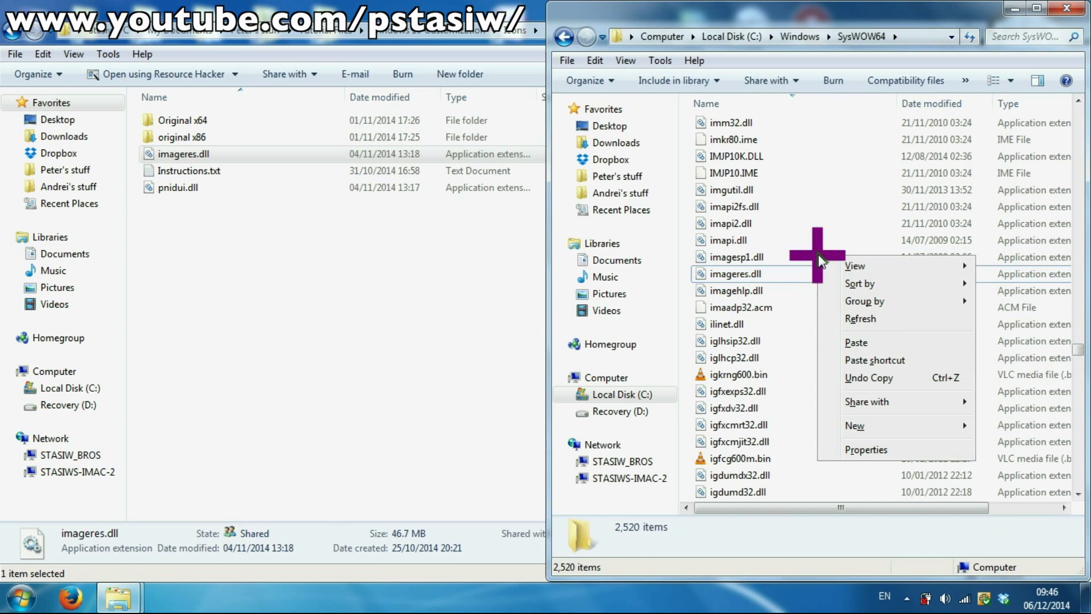
Rename SysWOW64's imageres.dll to imageres_old.dll and paste the new imageres.dll beside it
{"action": "left_click", "coordinate": [750, 275]}
{"action": "left_click", "coordinate": [750, 273]}
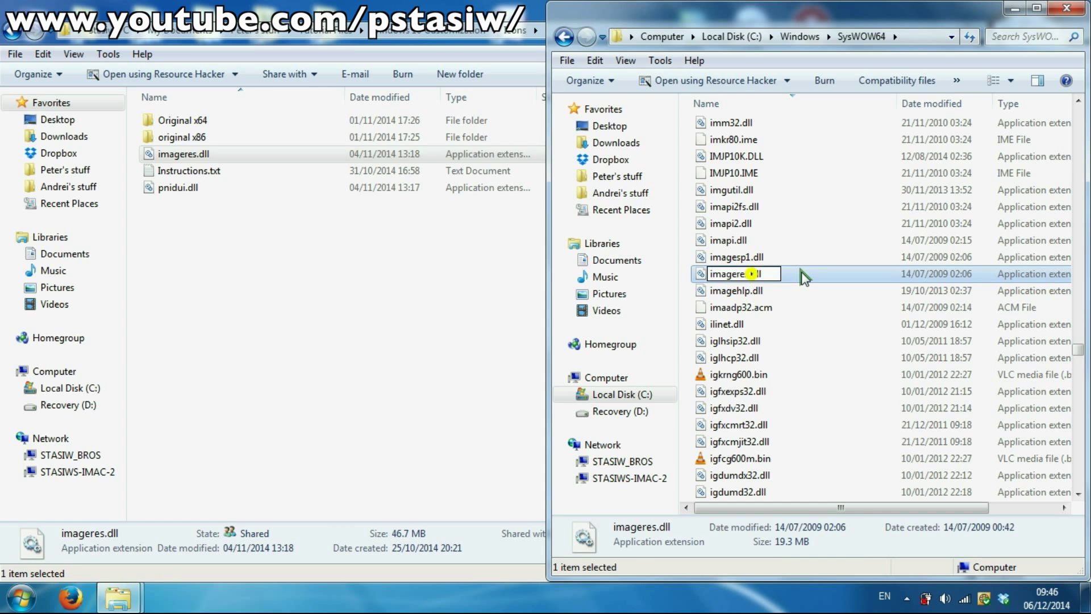
{"action": "type", "text": "_old"}
{"action": "key", "text": "Return"}
{"action": "right_click", "coordinate": [819, 253]}
{"action": "left_click", "coordinate": [852, 333]}
Scroll the SysWOW64 list and type provsvcpowercfg.cpl to jump through the files
{"action": "scroll", "coordinate": [837, 302], "scroll_direction": "down", "scroll_amount": 1}
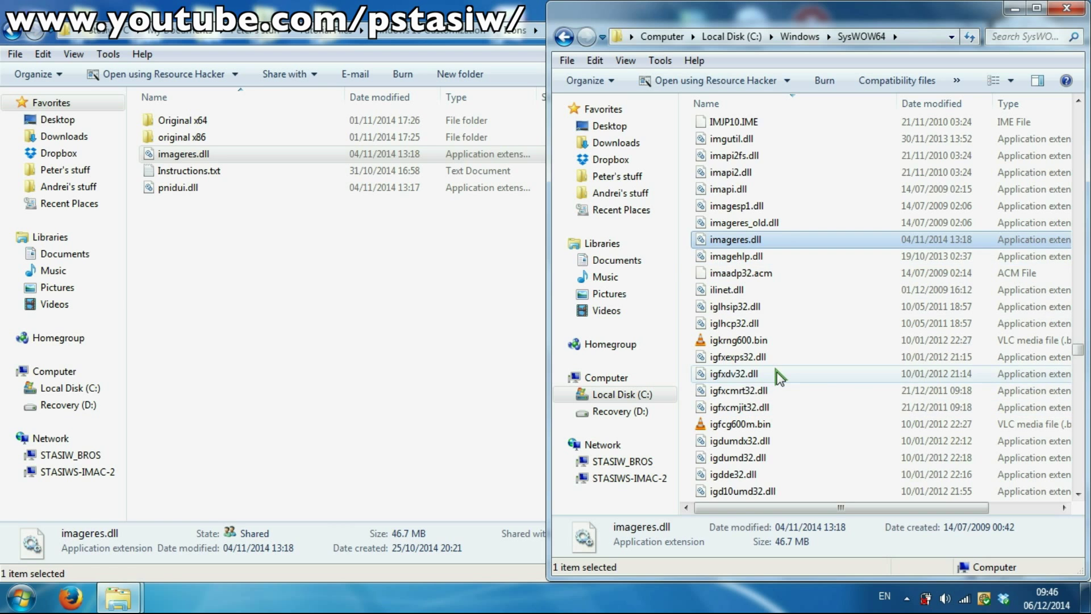
{"action": "scroll", "coordinate": [779, 375], "scroll_direction": "down", "scroll_amount": 4}
{"action": "left_click", "coordinate": [761, 307]}
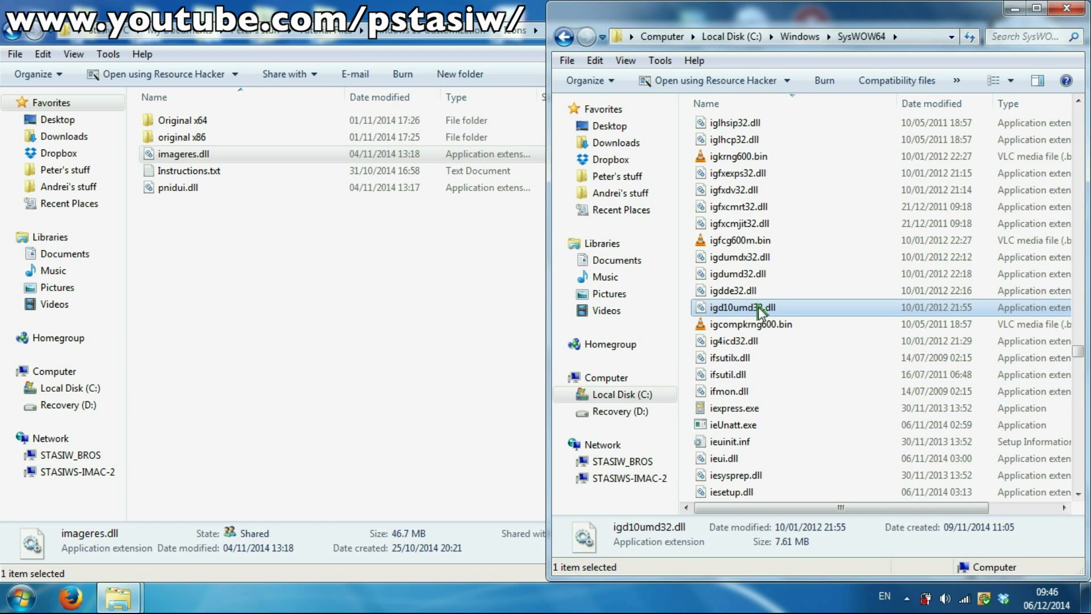
{"action": "scroll", "coordinate": [769, 341], "scroll_direction": "up", "scroll_amount": 3}
{"action": "type", "text": "provsvc"}
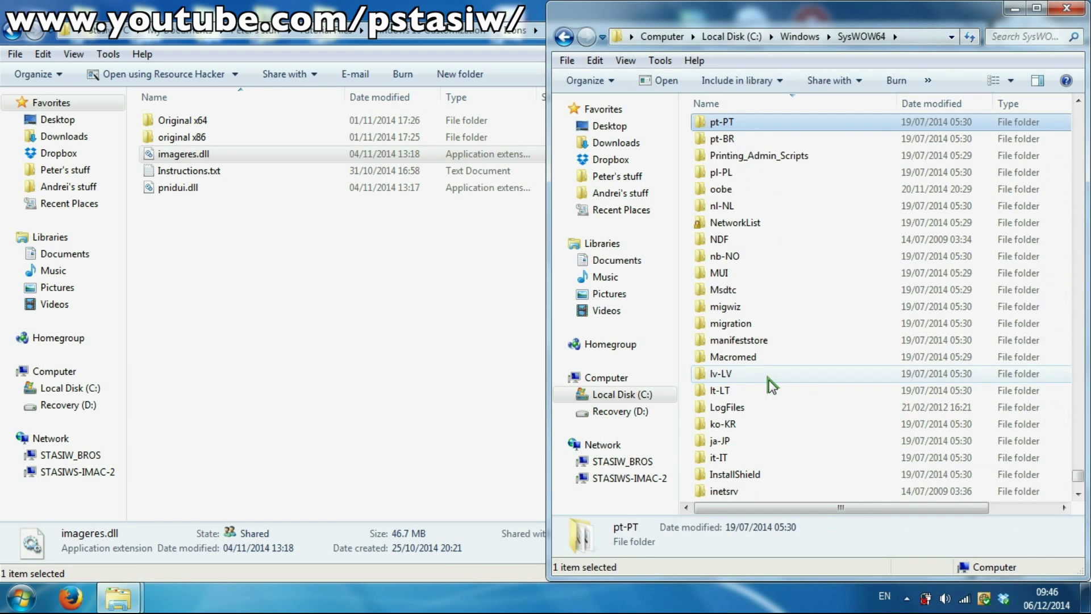
{"action": "type", "text": "powercfg.cpl"}
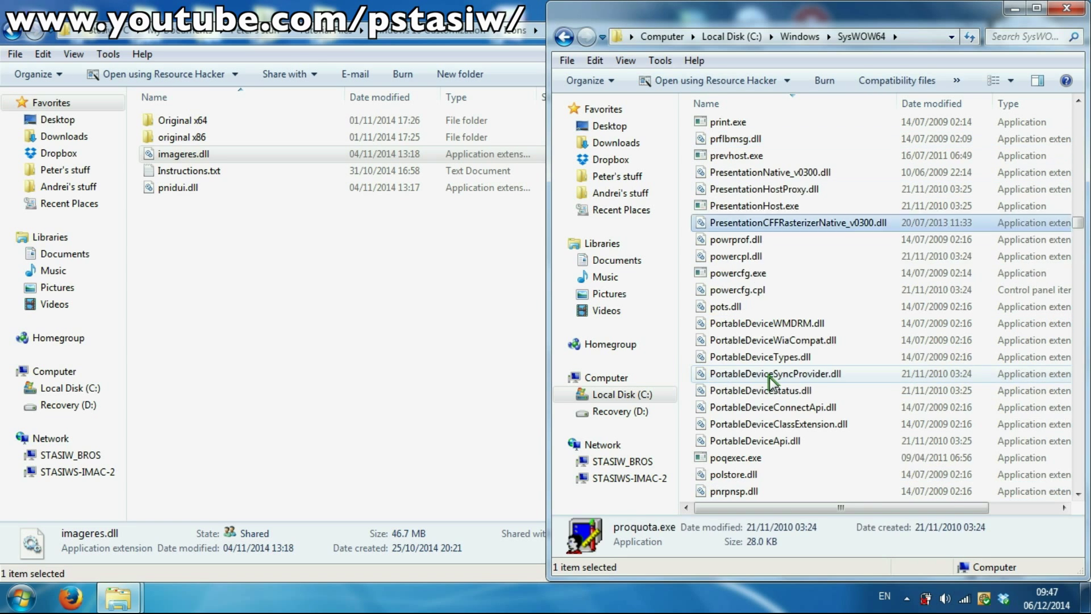
Copy the new pnidui.dll into SysWOW64, cancelling the prompt to replace the existing file
{"action": "scroll", "coordinate": [779, 470], "scroll_direction": "down", "scroll_amount": 7}
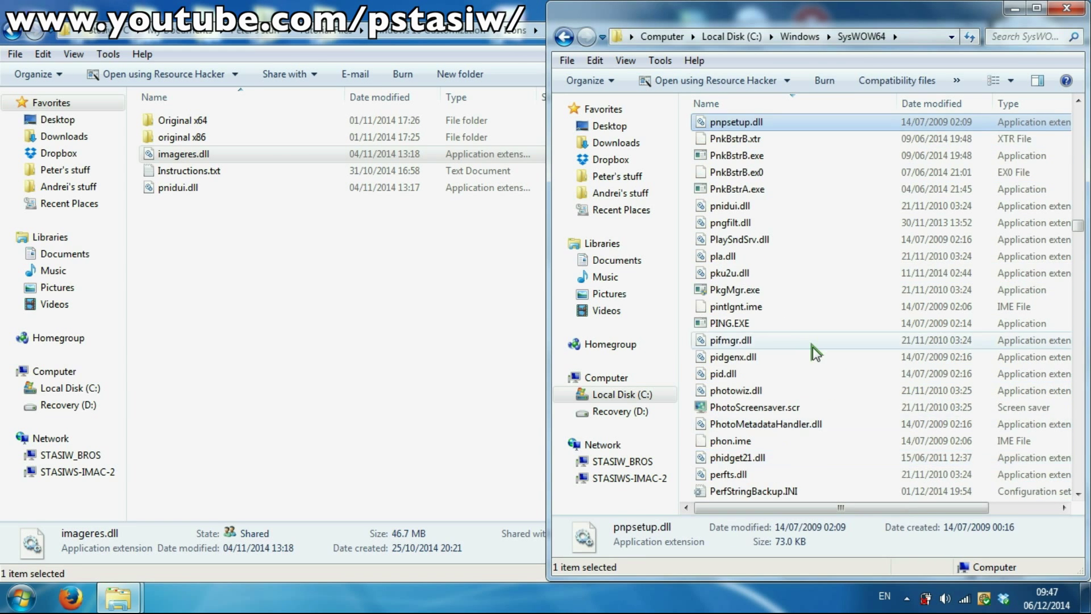
{"action": "scroll", "coordinate": [811, 351], "scroll_direction": "up", "scroll_amount": 5}
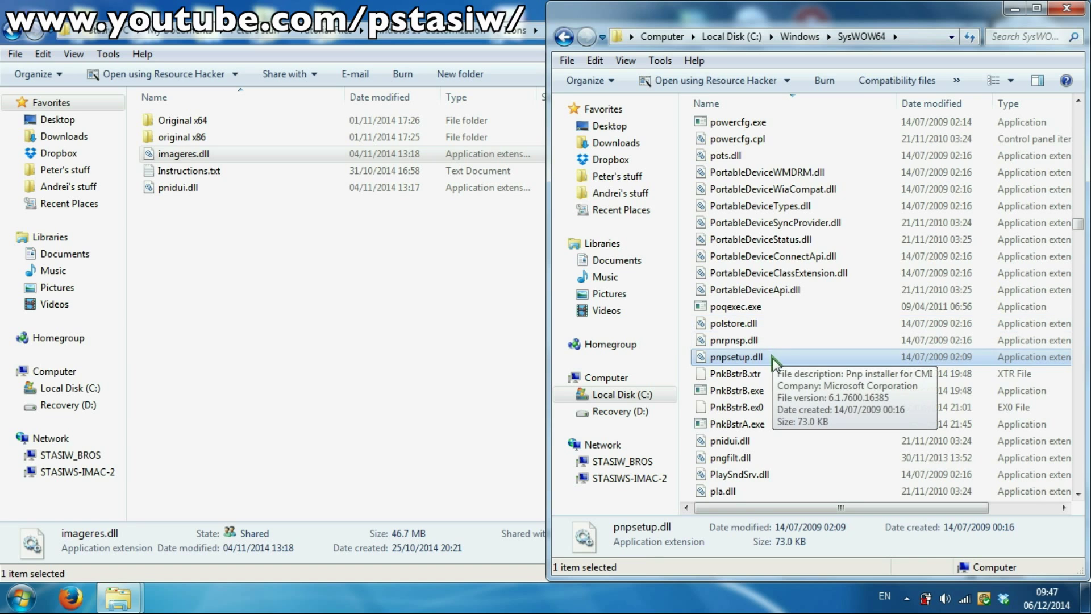
{"action": "scroll", "coordinate": [766, 363], "scroll_direction": "up", "scroll_amount": 4}
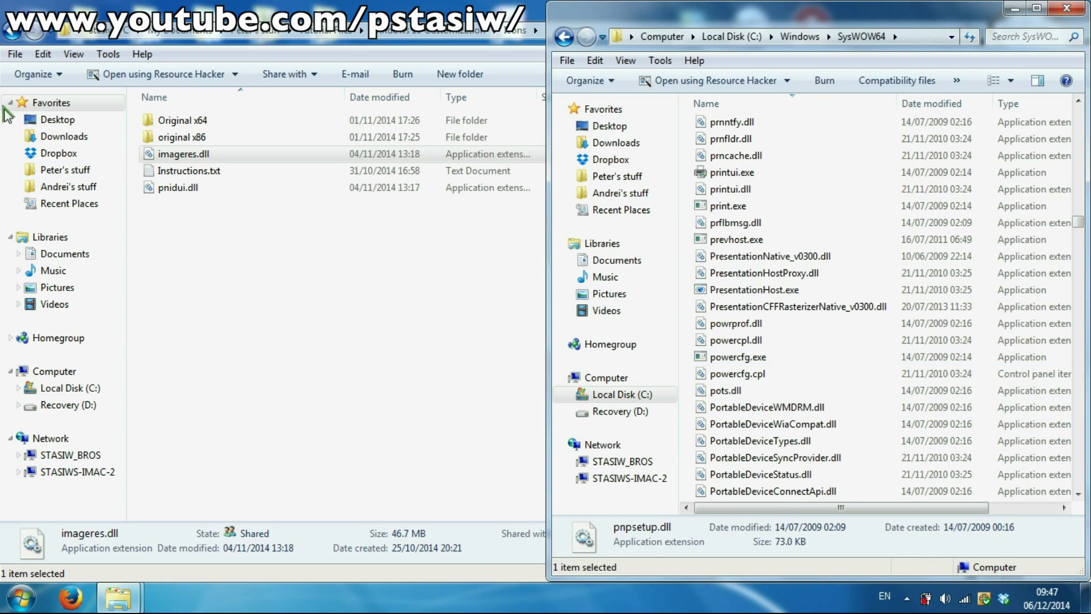
{"action": "right_click", "coordinate": [166, 193]}
{"action": "left_click", "coordinate": [260, 475]}
{"action": "mouse_move", "coordinate": [118, 598]}
{"action": "left_click", "coordinate": [256, 555]}
{"action": "right_click", "coordinate": [800, 427]}
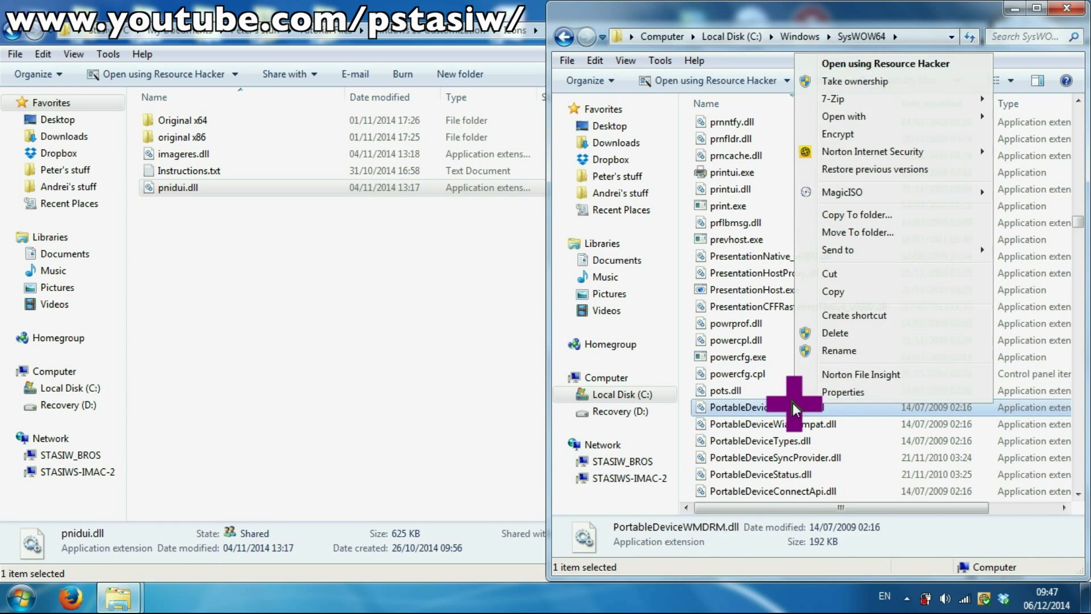
{"action": "right_click", "coordinate": [811, 377]}
{"action": "left_click", "coordinate": [827, 251]}
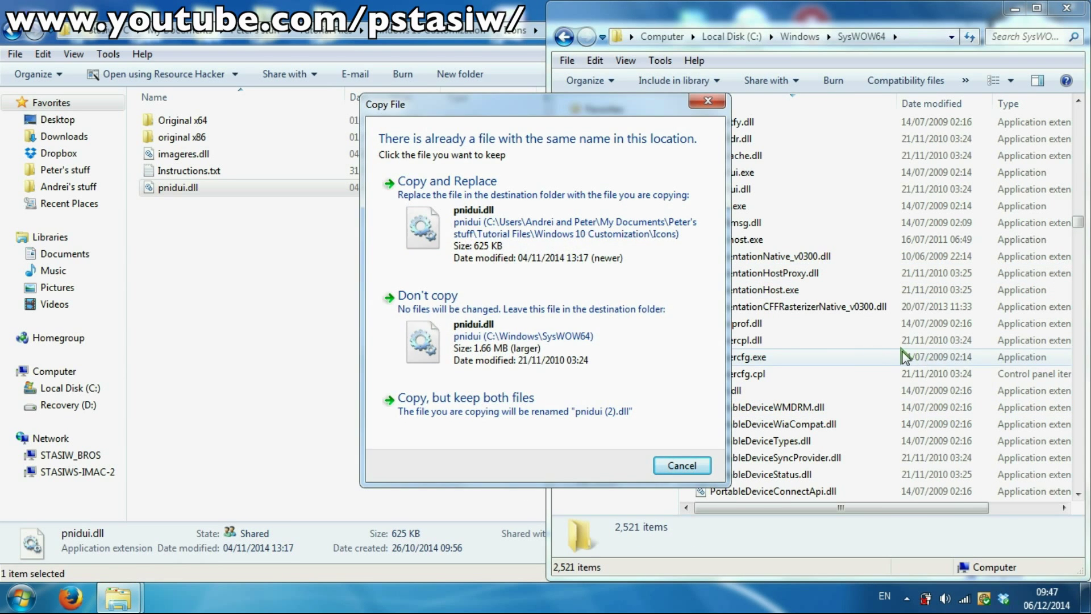
{"action": "left_click", "coordinate": [829, 390]}
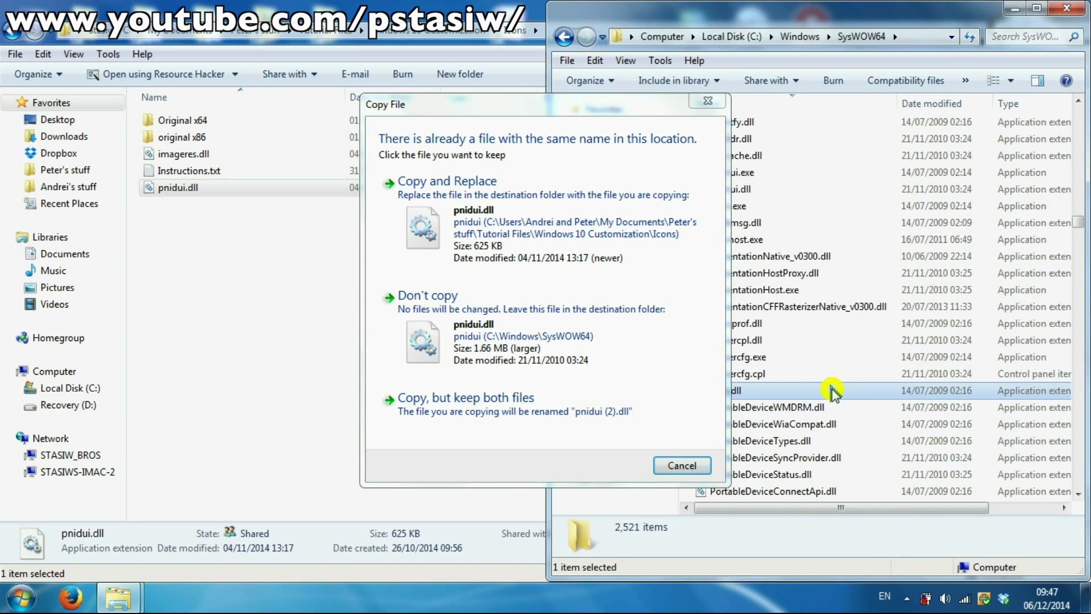
Rename SysWOW64's original pnidui.dll to pnidui_old.dll
{"action": "scroll", "coordinate": [838, 307], "scroll_direction": "down", "scroll_amount": 6}
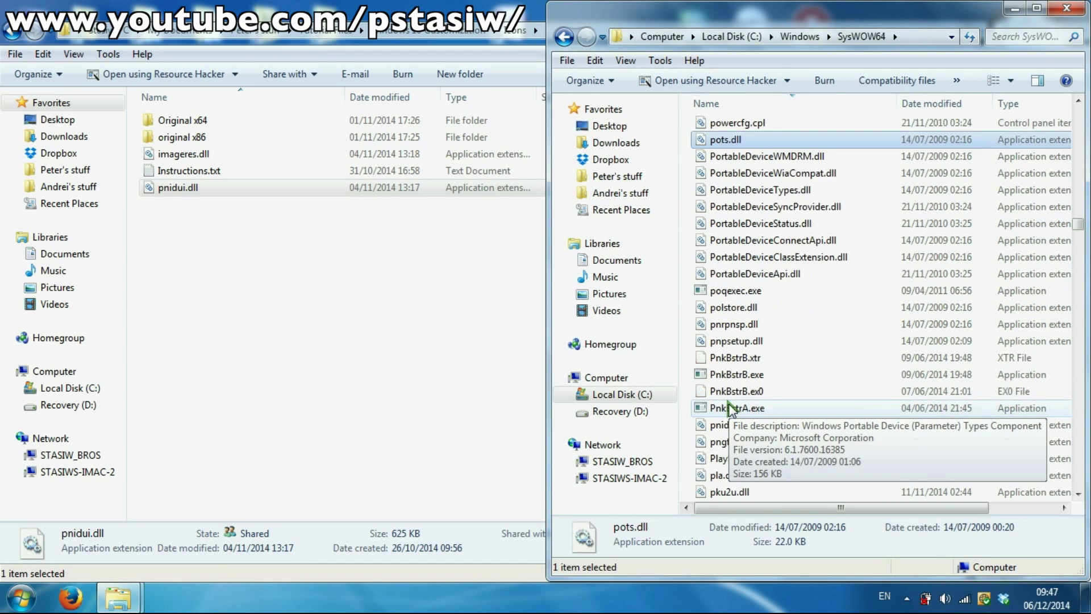
{"action": "right_click", "coordinate": [734, 391]}
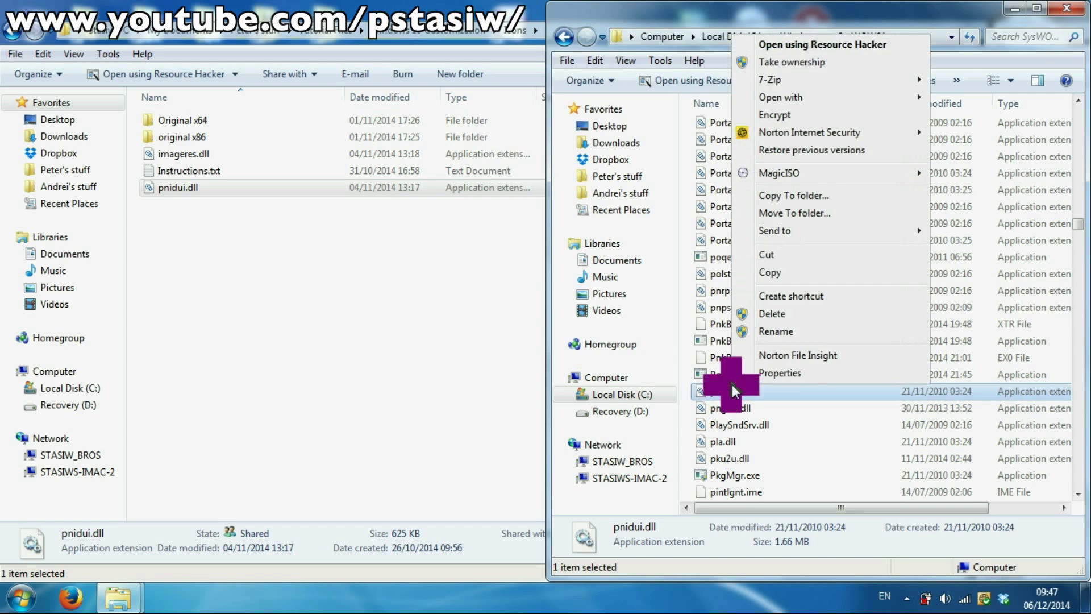
{"action": "left_click", "coordinate": [761, 60]}
{"action": "left_click", "coordinate": [731, 391]}
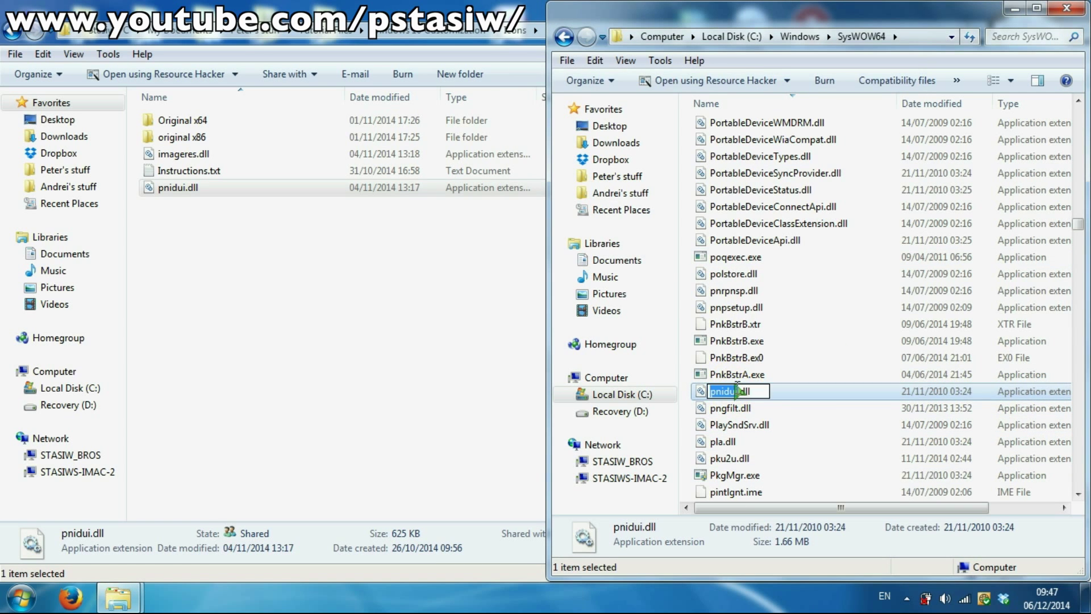
{"action": "type", "text": "_old"}
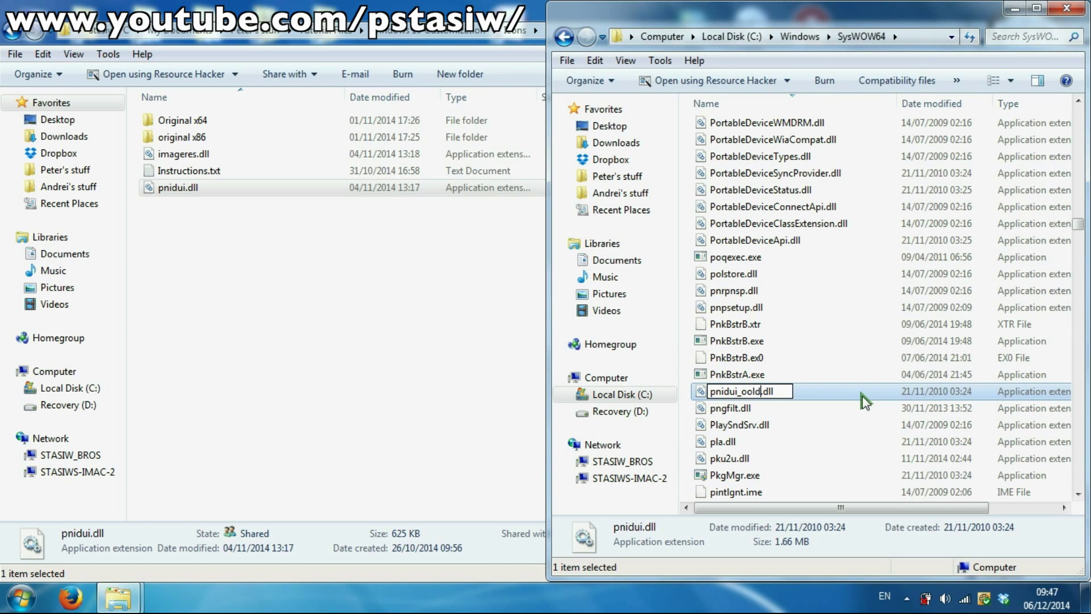
{"action": "key", "text": "BackSpace"}
{"action": "key", "text": "BackSpace"}
{"action": "type", "text": "ld"}
{"action": "key", "text": "Return"}
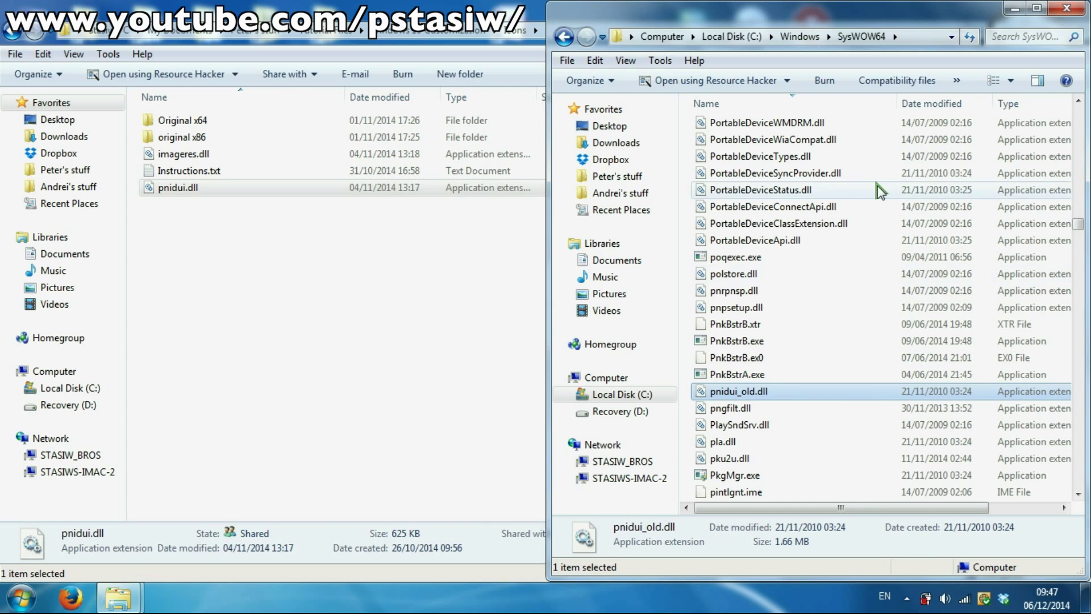
Copy the new pnidui.dll from Icons and paste it into SysWOW64
{"action": "right_click", "coordinate": [210, 189]}
{"action": "left_click", "coordinate": [264, 470]}
{"action": "mouse_move", "coordinate": [119, 596]}
{"action": "left_click", "coordinate": [267, 528]}
{"action": "right_click", "coordinate": [834, 372]}
{"action": "left_click", "coordinate": [882, 465]}
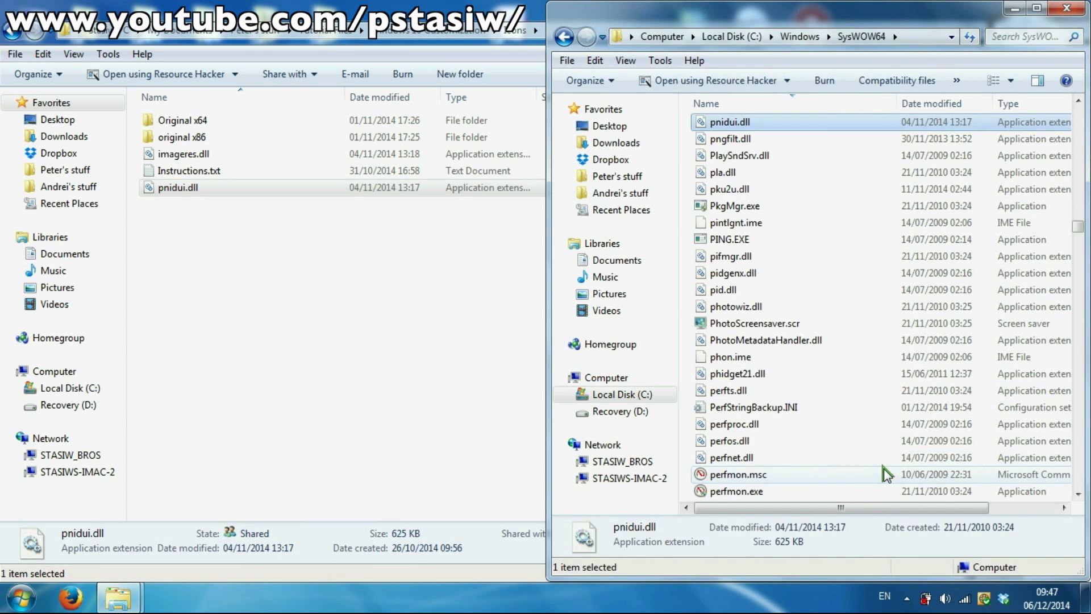
{"action": "scroll", "coordinate": [762, 279], "scroll_direction": "up", "scroll_amount": 3}
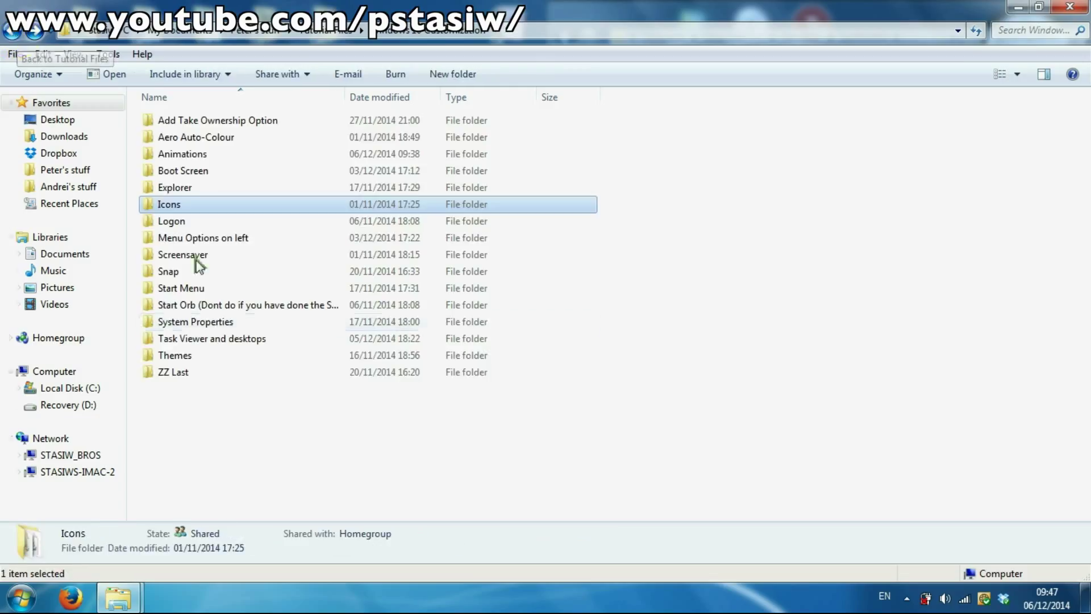
Open the Logon tutorial folder in one window and System32 in the other
{"action": "left_click", "coordinate": [432, 29]}
{"action": "double_click", "coordinate": [150, 224]}
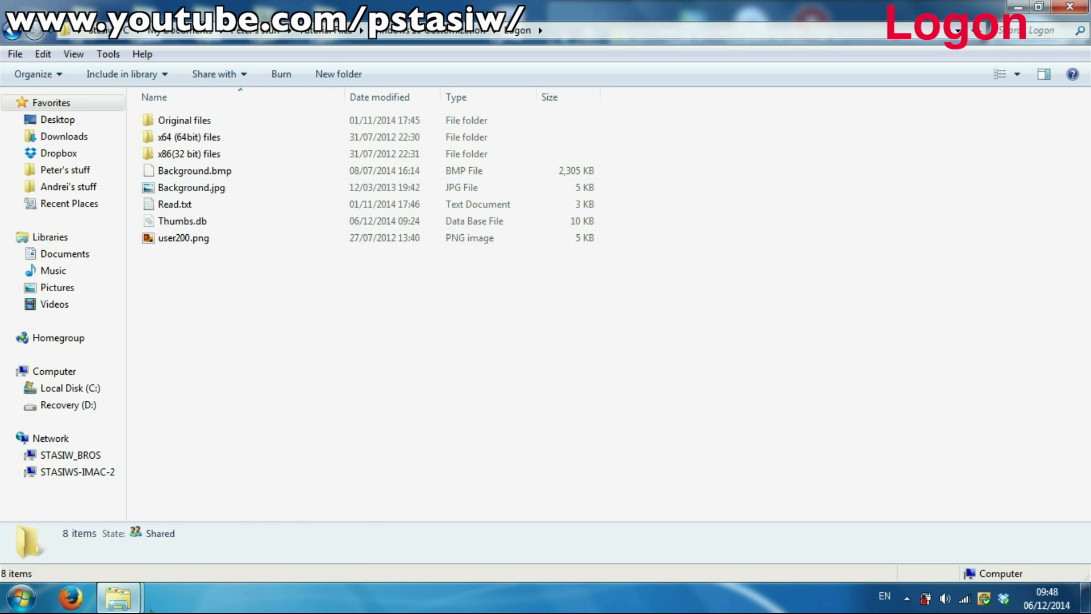
{"action": "left_click", "coordinate": [21, 598]}
{"action": "left_click", "coordinate": [119, 598]}
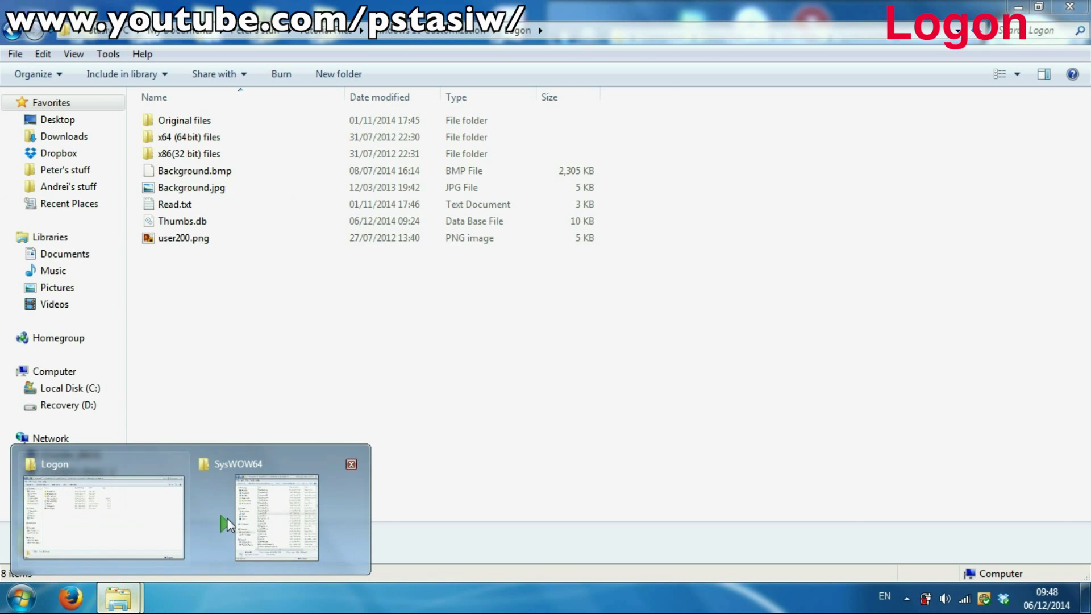
{"action": "left_click", "coordinate": [341, 497]}
{"action": "scroll", "coordinate": [796, 454], "scroll_direction": "down", "scroll_amount": 2}
{"action": "double_click", "coordinate": [735, 402]}
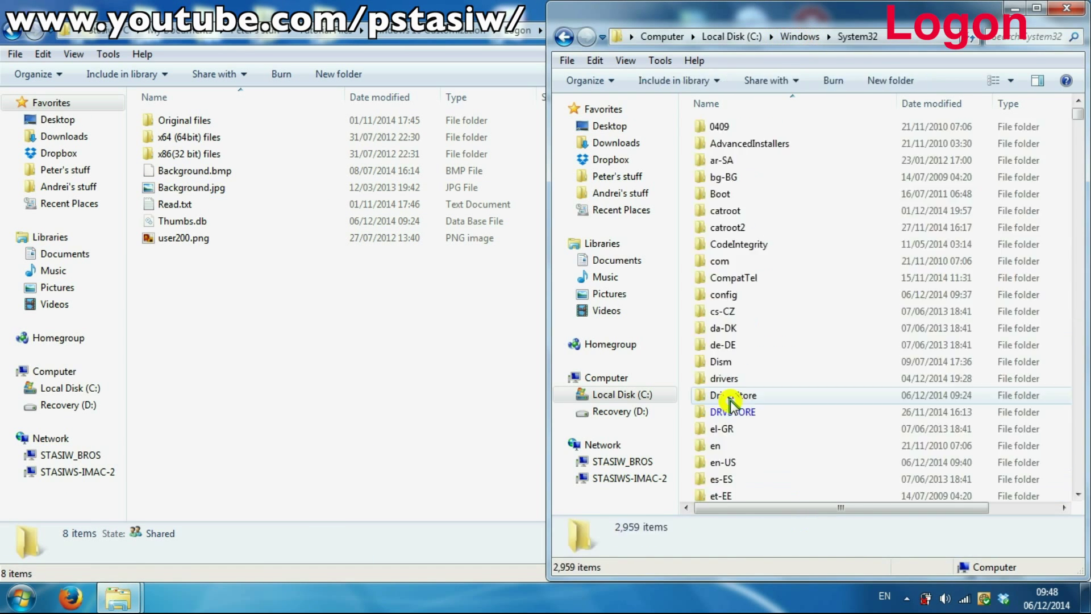
{"action": "left_click", "coordinate": [762, 412]}
Rename the original System32 authui.dll to authui_old.dll
{"action": "key", "text": "a"}
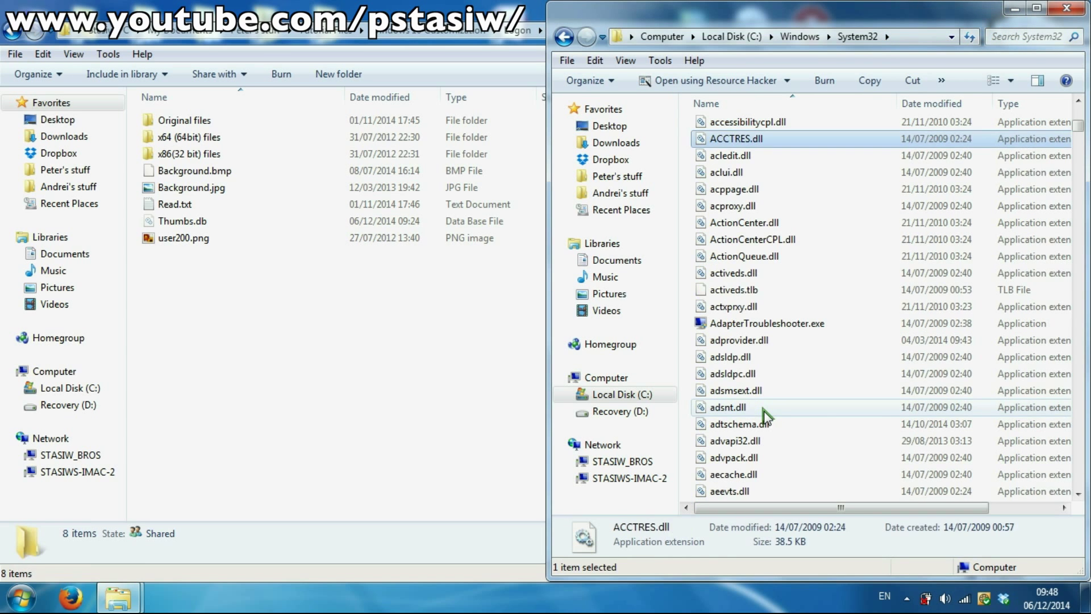
{"action": "key", "text": "a"}
{"action": "key", "text": "a"}
{"action": "key", "text": "a"}
{"action": "key", "text": "a"}
{"action": "key", "text": "a"}
{"action": "key", "text": "a"}
{"action": "key", "text": "a"}
{"action": "key", "text": "a"}
{"action": "key", "text": "a"}
{"action": "key", "text": "a"}
{"action": "key", "text": "a"}
{"action": "key", "text": "a"}
{"action": "key", "text": "a"}
{"action": "key", "text": "a"}
{"action": "key", "text": "a"}
{"action": "key", "text": "a"}
{"action": "key", "text": "a"}
{"action": "key", "text": "a"}
{"action": "key", "text": "a"}
{"action": "key", "text": "a"}
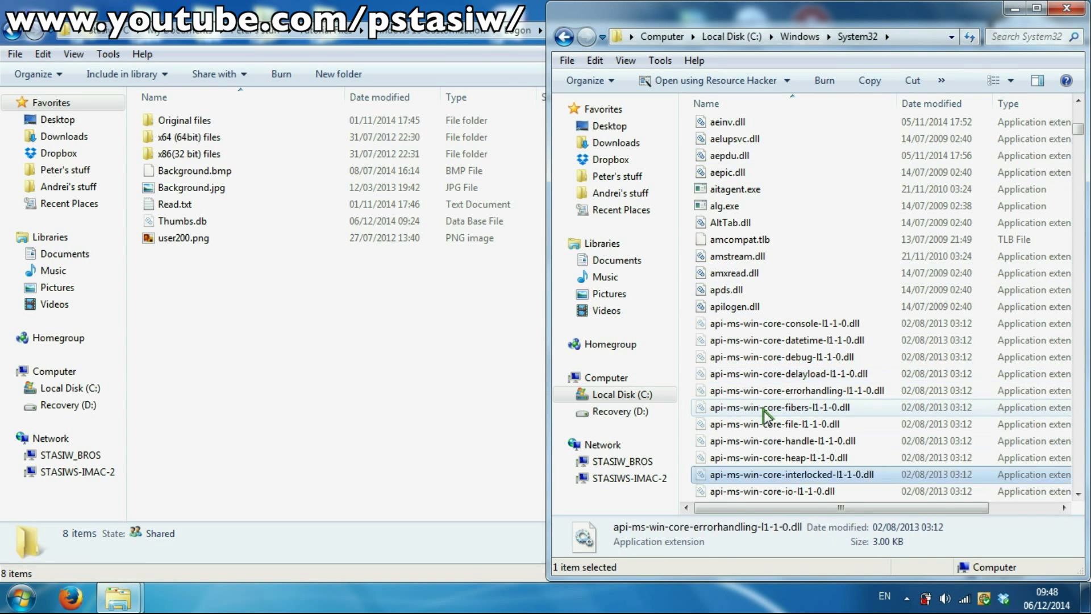
{"action": "key", "text": "a"}
{"action": "key", "text": "a"}
{"action": "key", "text": "a"}
{"action": "key", "text": "a"}
{"action": "key", "text": "a"}
{"action": "key", "text": "a"}
{"action": "key", "text": "a"}
{"action": "key", "text": "a"}
{"action": "key", "text": "a"}
{"action": "key", "text": "a"}
{"action": "key", "text": "a"}
{"action": "key", "text": "a"}
{"action": "key", "text": "a"}
{"action": "key", "text": "a"}
{"action": "key", "text": "a"}
{"action": "key", "text": "a"}
{"action": "key", "text": "a"}
{"action": "key", "text": "a"}
{"action": "key", "text": "a"}
{"action": "key", "text": "a"}
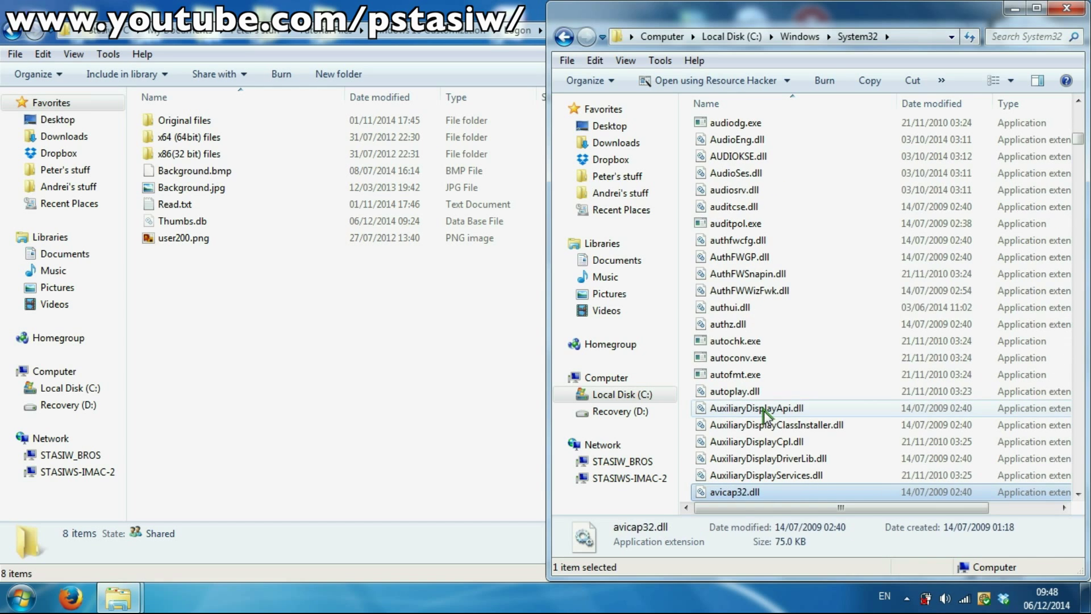
{"action": "left_click", "coordinate": [745, 308]}
{"action": "right_click", "coordinate": [745, 308]}
{"action": "key", "text": "Escape"}
{"action": "left_click", "coordinate": [742, 307]}
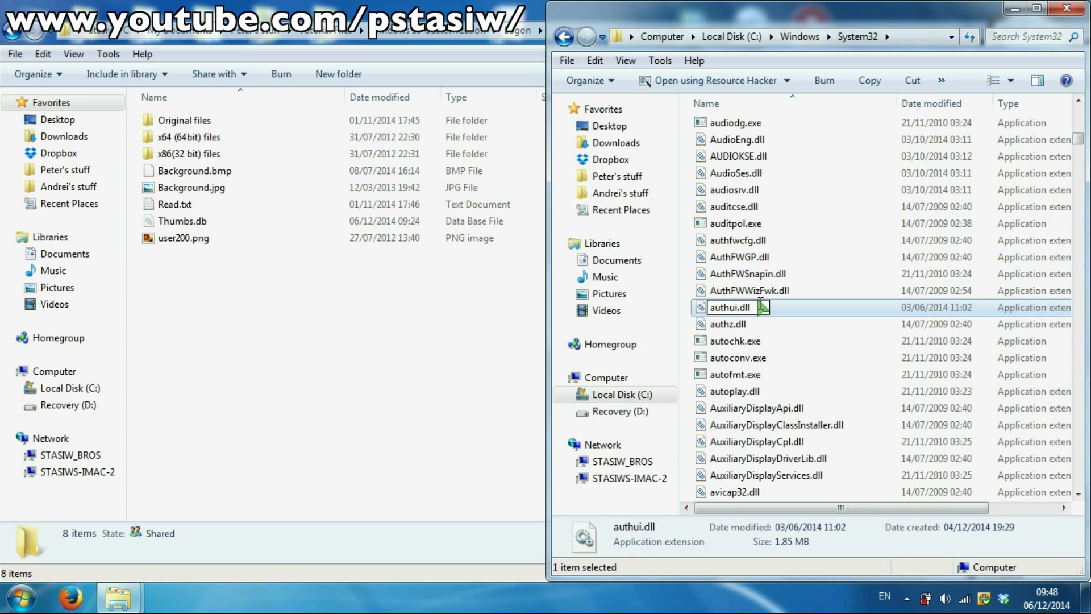
{"action": "key", "text": "Return"}
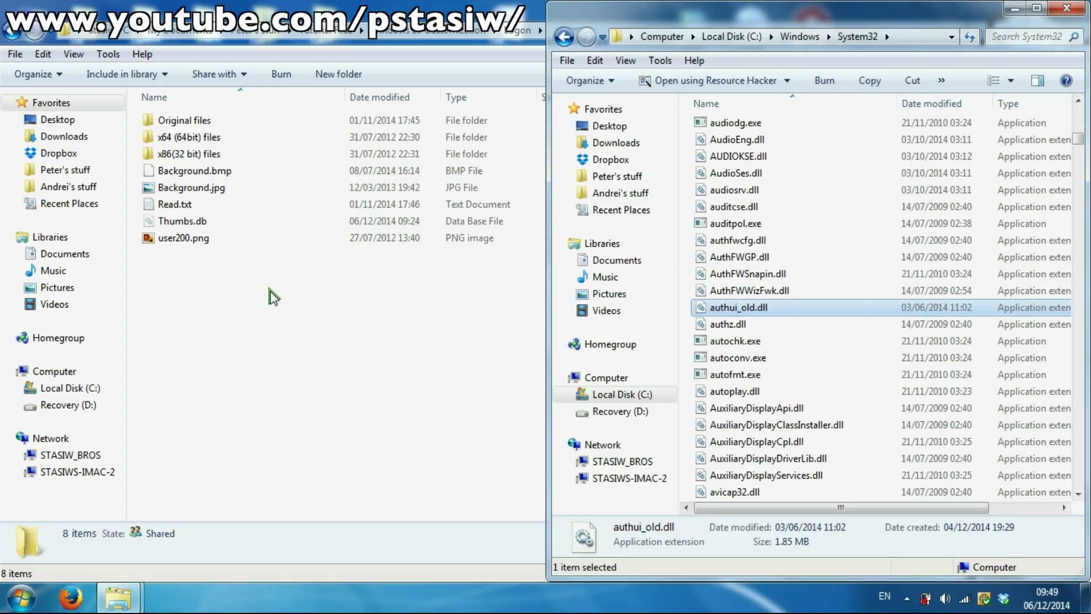
Copy the 64-bit authui.dll from the x64 (64bit) files folder into System32
{"action": "double_click", "coordinate": [178, 137]}
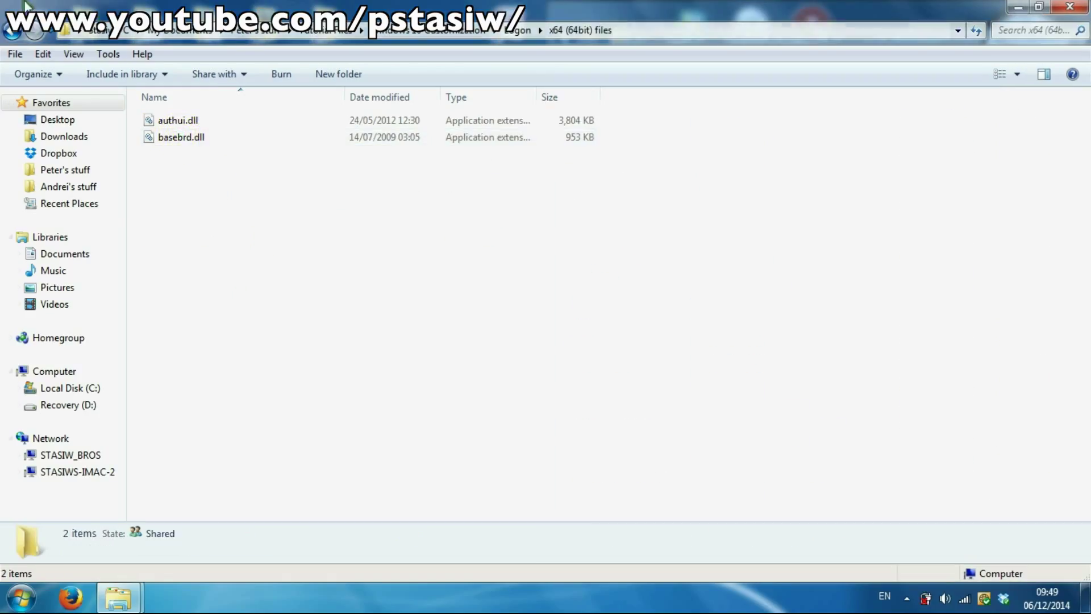
{"action": "left_click", "coordinate": [12, 30]}
{"action": "double_click", "coordinate": [193, 153]}
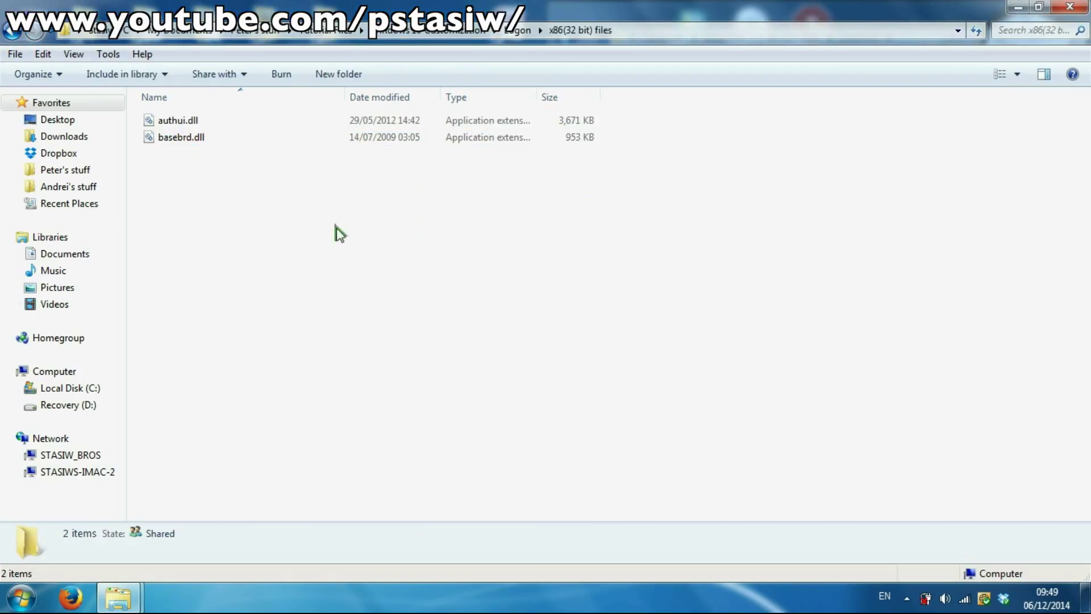
{"action": "left_click", "coordinate": [12, 30]}
{"action": "double_click", "coordinate": [190, 140]}
{"action": "right_click", "coordinate": [173, 121]}
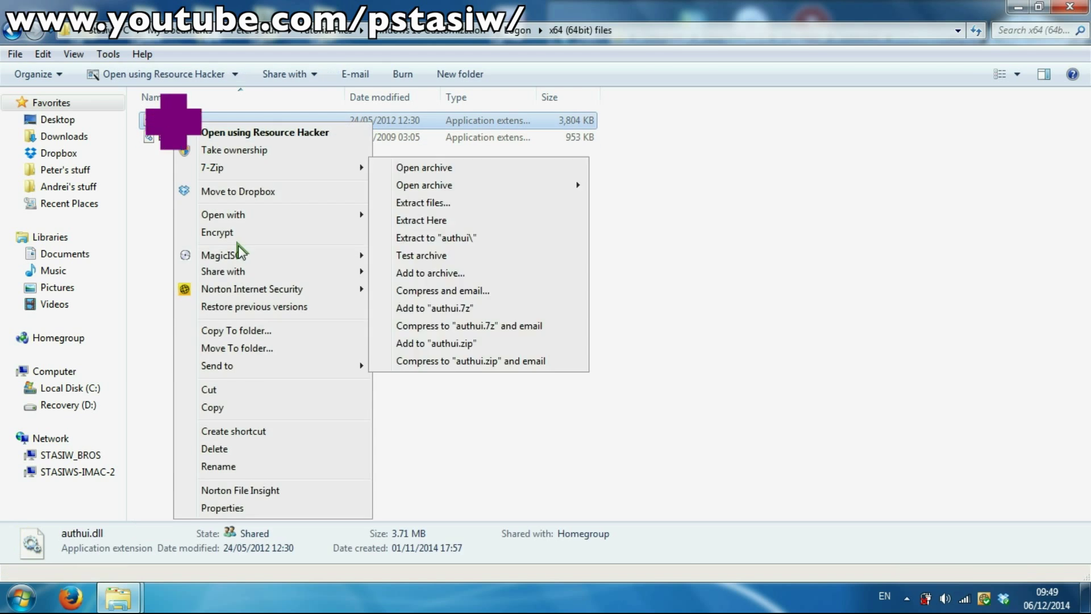
{"action": "left_click", "coordinate": [229, 392]}
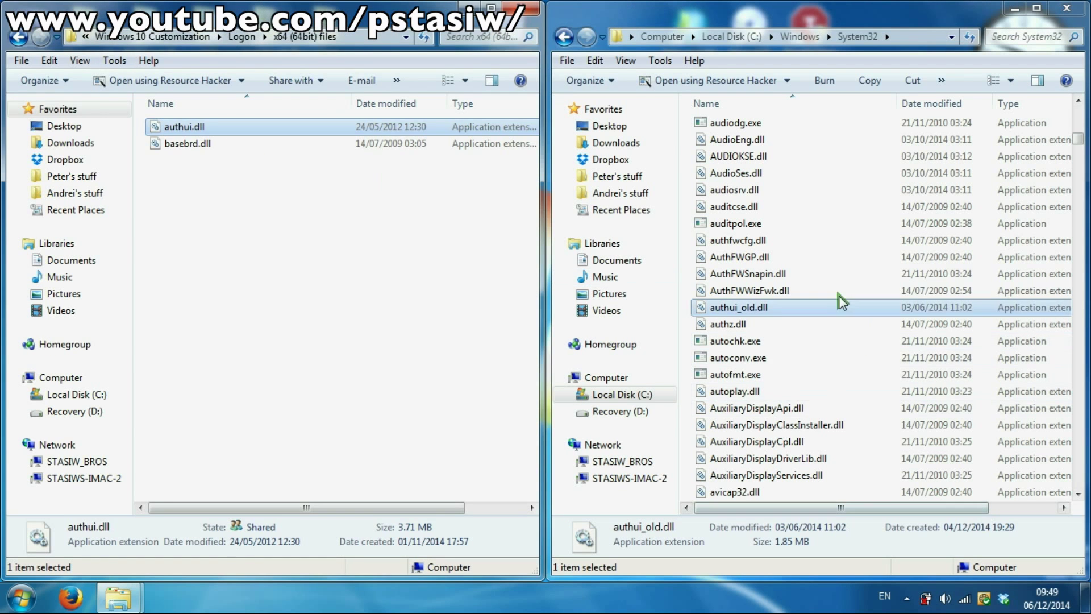
{"action": "right_click", "coordinate": [865, 289]}
{"action": "left_click", "coordinate": [912, 377]}
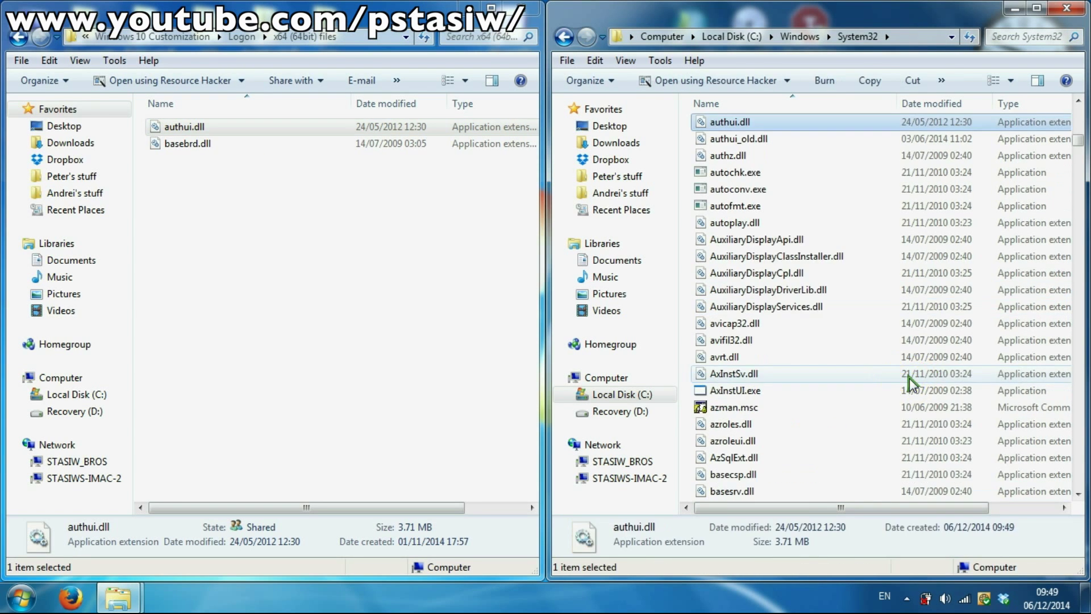
{"action": "scroll", "coordinate": [910, 378], "scroll_direction": "up", "scroll_amount": 3}
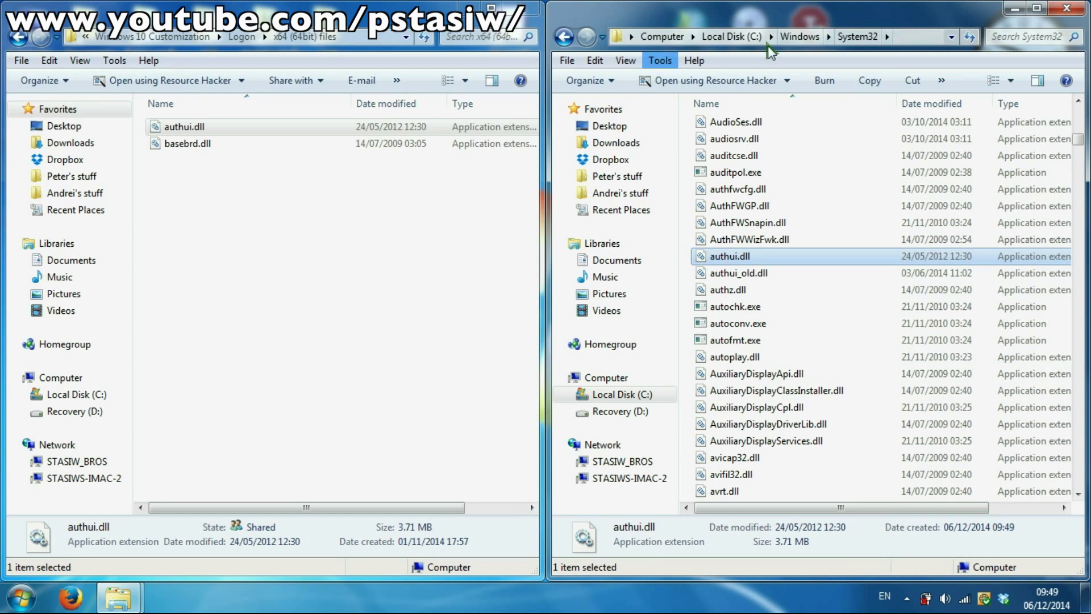
Go from System32 up to Windows and open the SysWOW64 folder
{"action": "left_click", "coordinate": [808, 35]}
{"action": "scroll", "coordinate": [854, 466], "scroll_direction": "down", "scroll_amount": 2}
{"action": "double_click", "coordinate": [764, 441]}
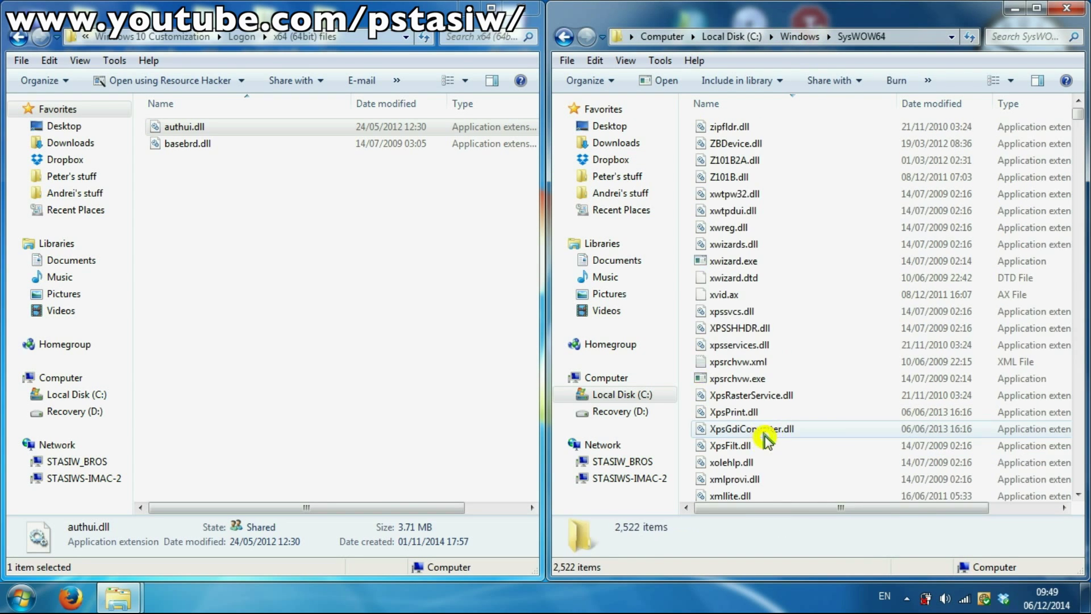
{"action": "left_click", "coordinate": [767, 379]}
Take ownership of SysWOW64's authui.dll and rename it authui_old.dll
{"action": "key", "text": "a"}
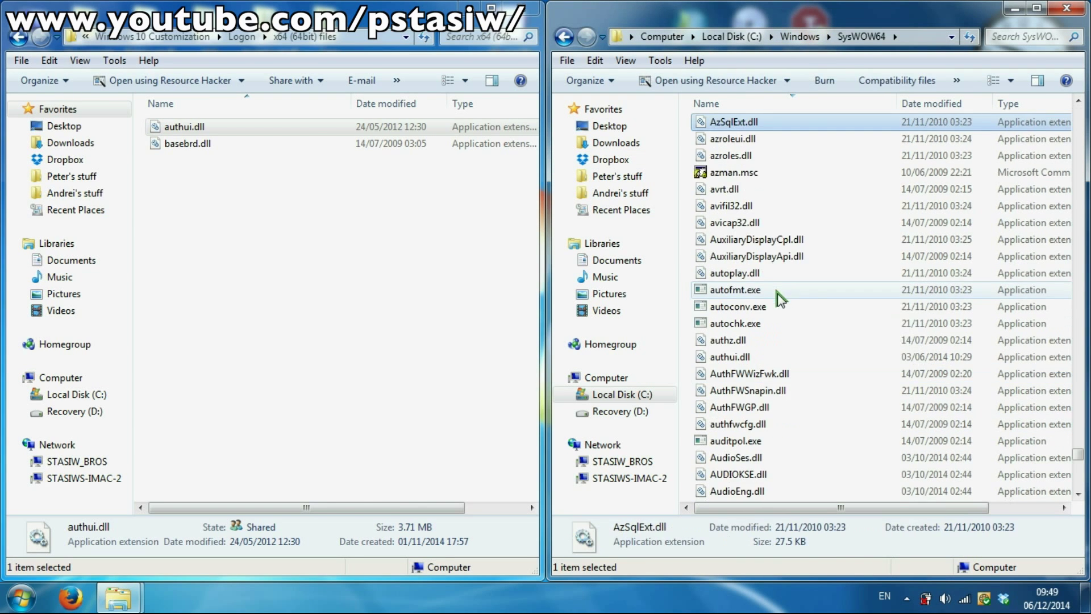
{"action": "scroll", "coordinate": [777, 293], "scroll_direction": "down", "scroll_amount": 6}
{"action": "scroll", "coordinate": [756, 293], "scroll_direction": "up", "scroll_amount": 4}
{"action": "left_click", "coordinate": [737, 173]}
{"action": "right_click", "coordinate": [739, 176]}
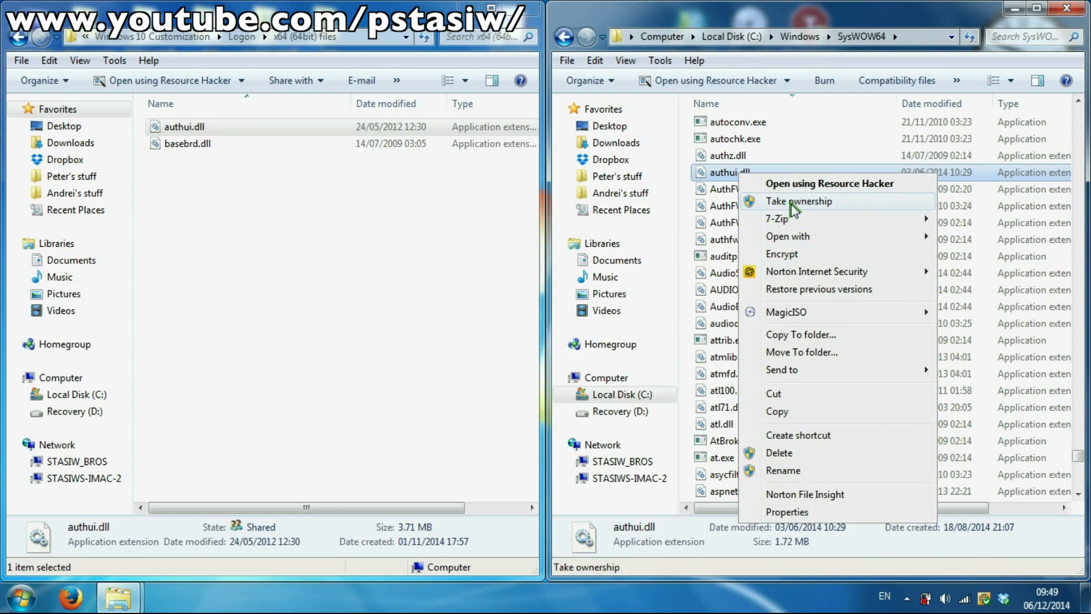
{"action": "left_click", "coordinate": [733, 173]}
{"action": "left_click", "coordinate": [739, 174]}
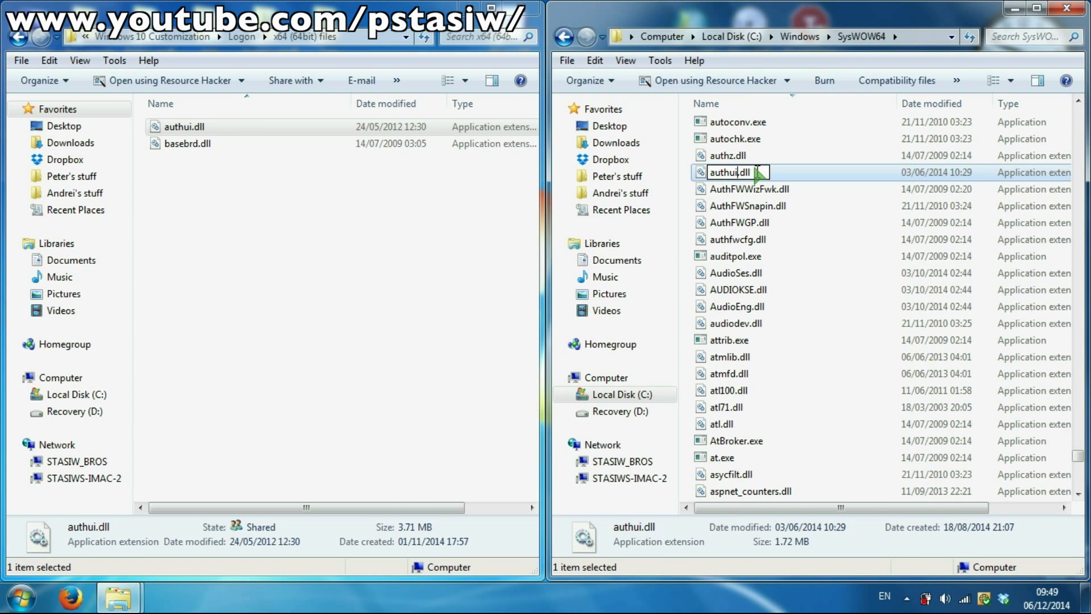
{"action": "type", "text": "_old"}
{"action": "key", "text": "Return"}
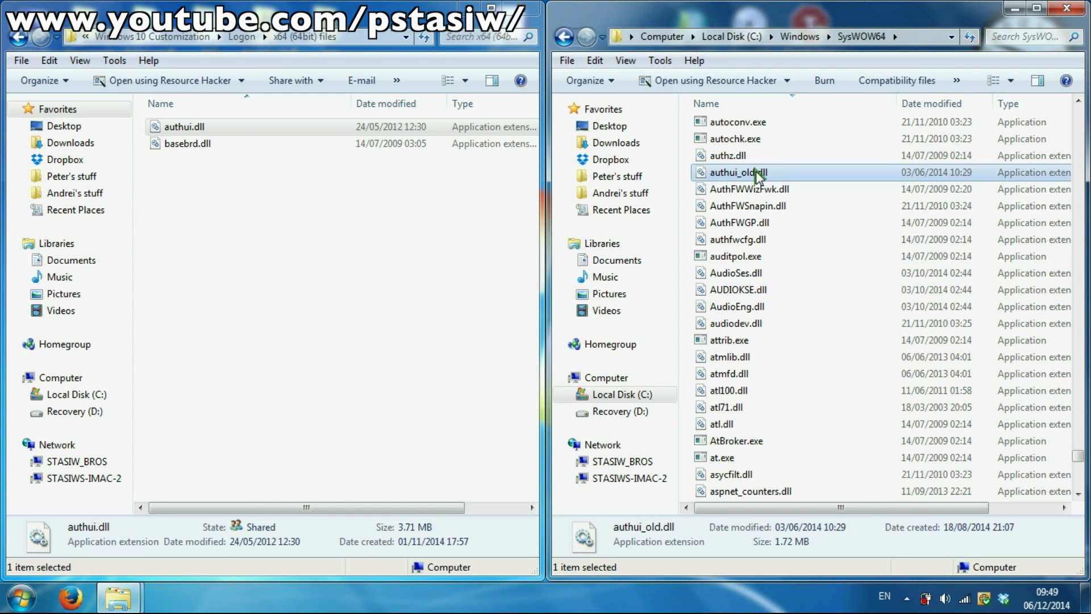
Copy the new 3.71 MB authui.dll into SysWOW64
{"action": "right_click", "coordinate": [171, 127]}
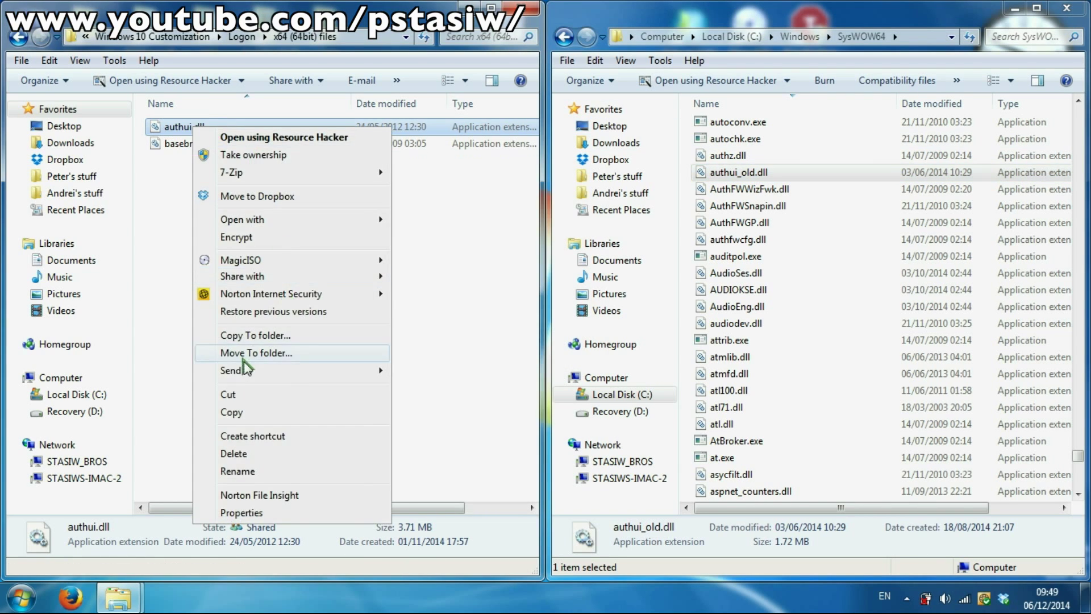
{"action": "left_click", "coordinate": [232, 413]}
{"action": "right_click", "coordinate": [798, 152]}
{"action": "left_click", "coordinate": [840, 241]}
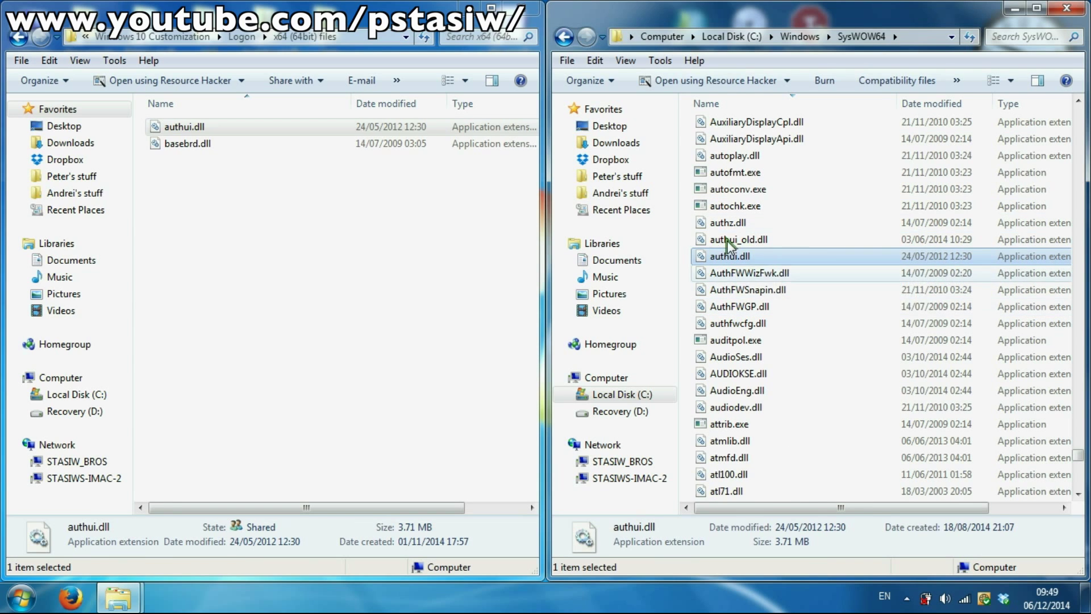
Navigate from SysWOW64 to the Windows\Branding\Basebrd folder
{"action": "left_click", "coordinate": [799, 36]}
{"action": "scroll", "coordinate": [787, 262], "scroll_direction": "up", "scroll_amount": 7}
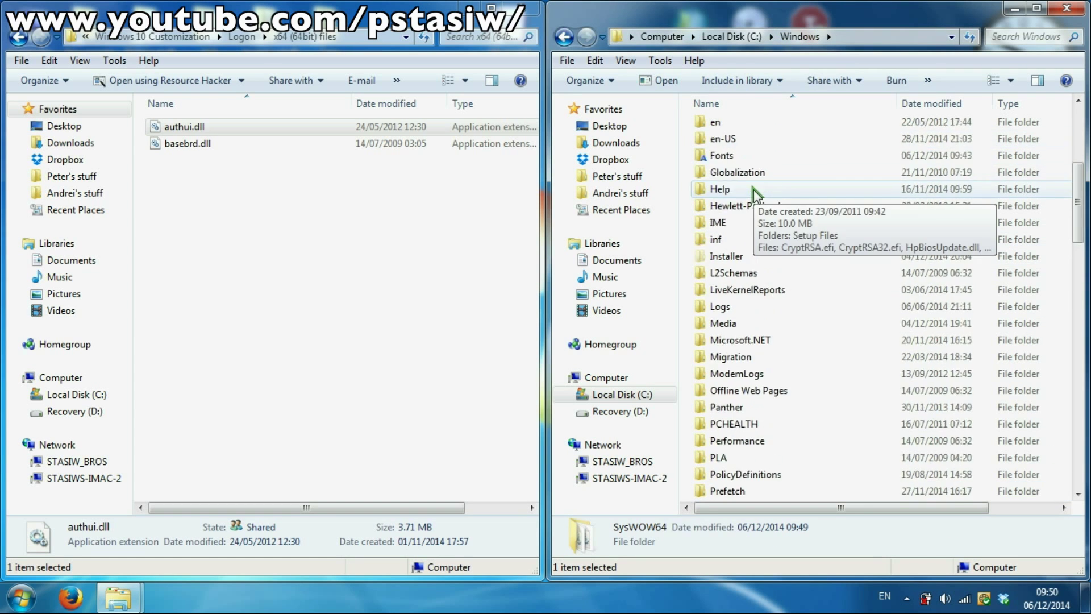
{"action": "scroll", "coordinate": [753, 189], "scroll_direction": "up", "scroll_amount": 5}
{"action": "double_click", "coordinate": [739, 226]}
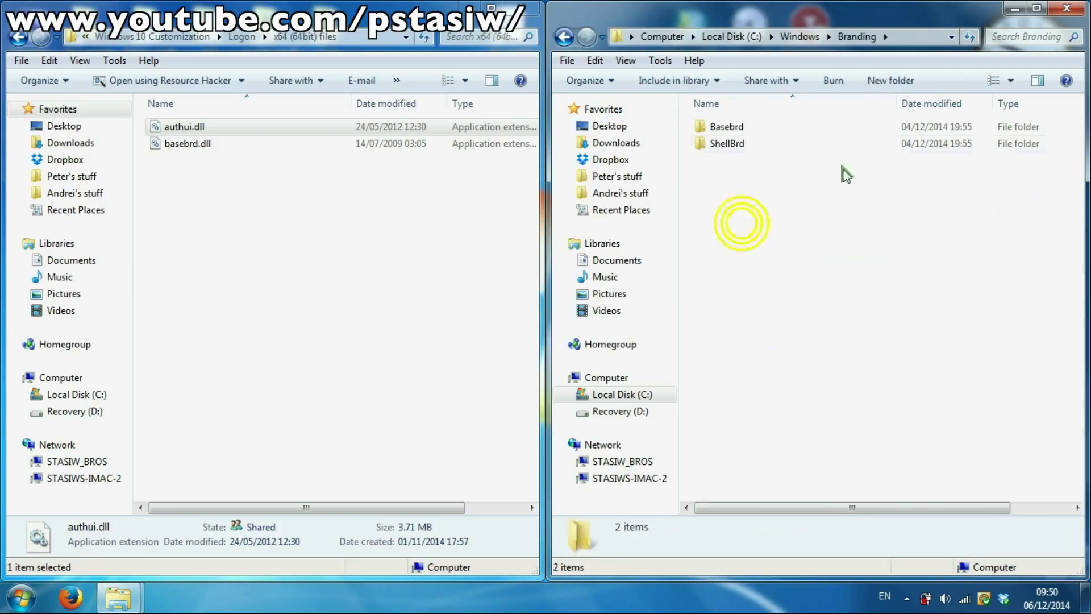
{"action": "double_click", "coordinate": [724, 126]}
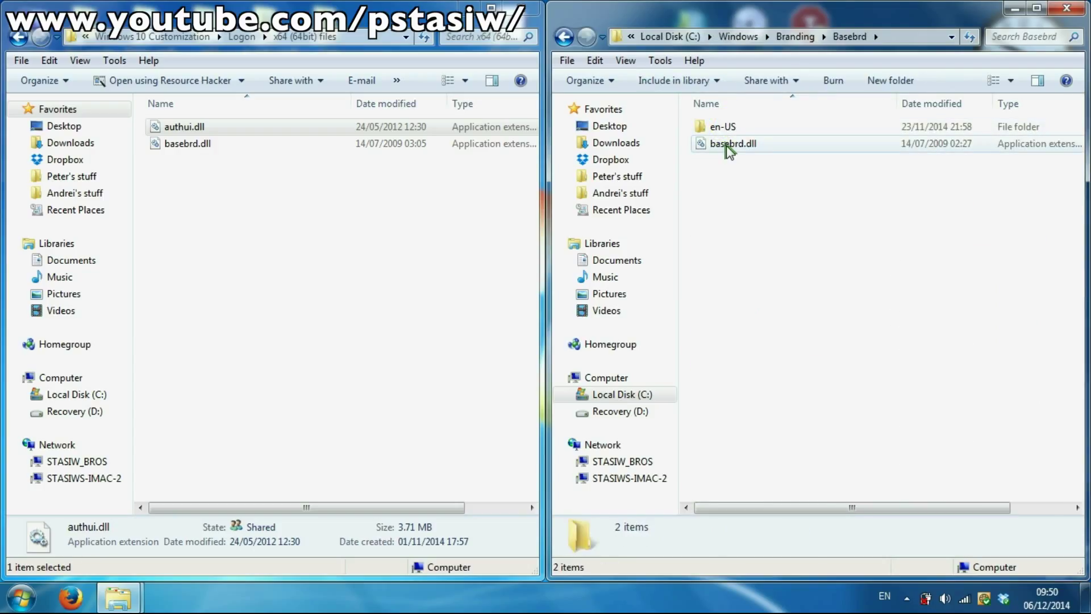
Take ownership of basebrd.dll and rename it basebrd_old.dll, granting admin permission
{"action": "left_click", "coordinate": [726, 146]}
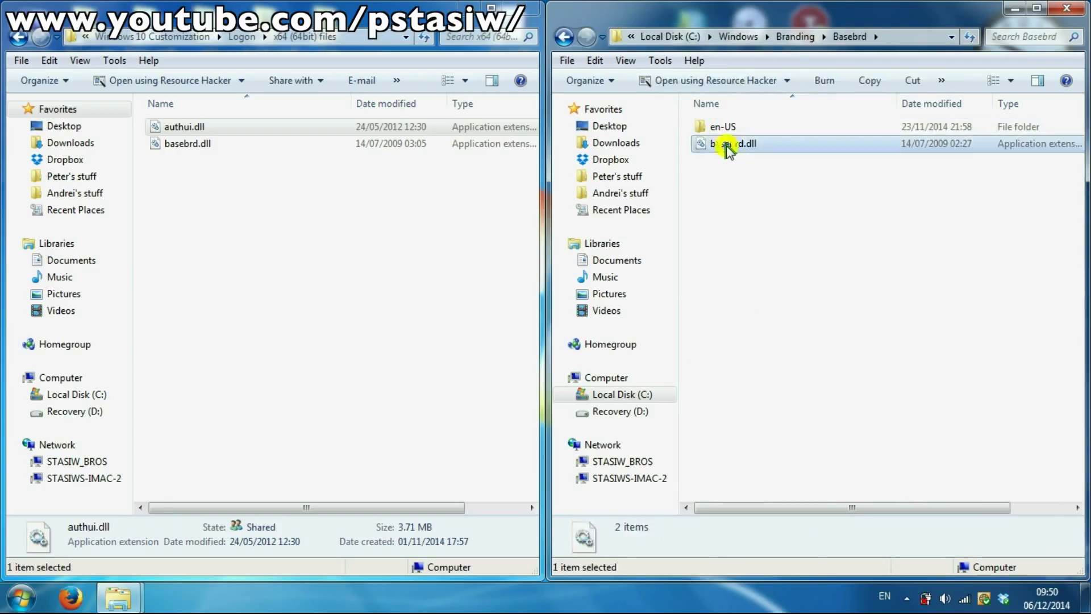
{"action": "right_click", "coordinate": [757, 150]}
{"action": "left_click", "coordinate": [789, 179]}
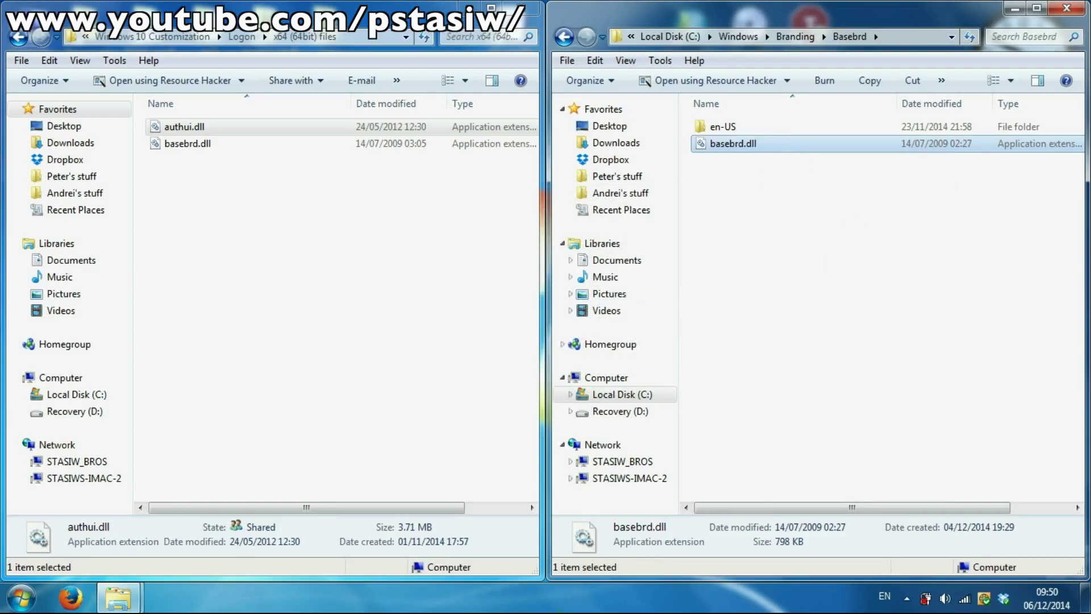
{"action": "left_click", "coordinate": [751, 146]}
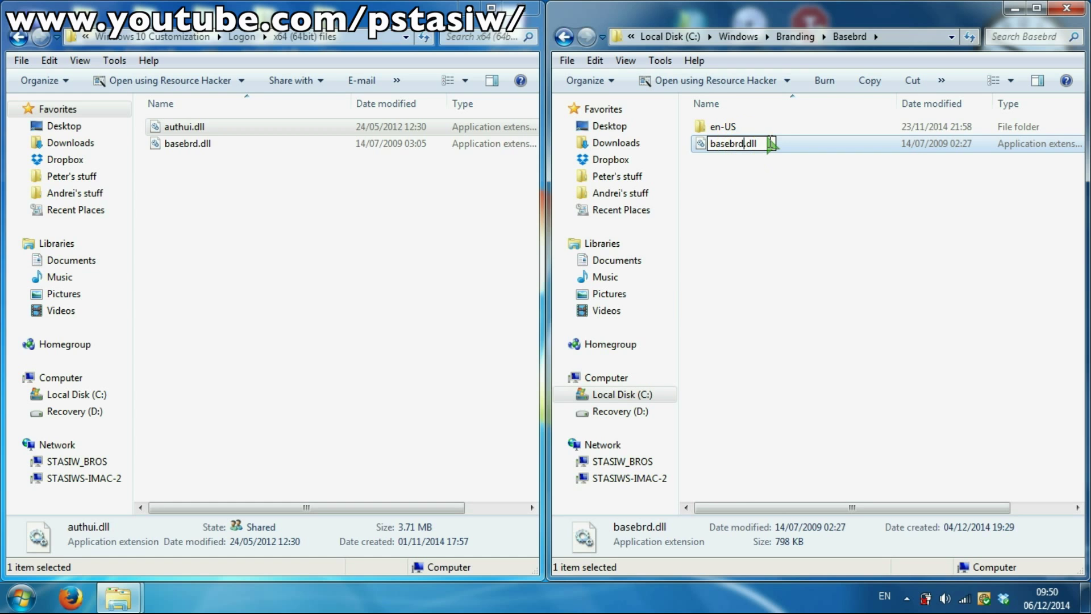
{"action": "type", "text": "_old"}
{"action": "key", "text": "Return"}
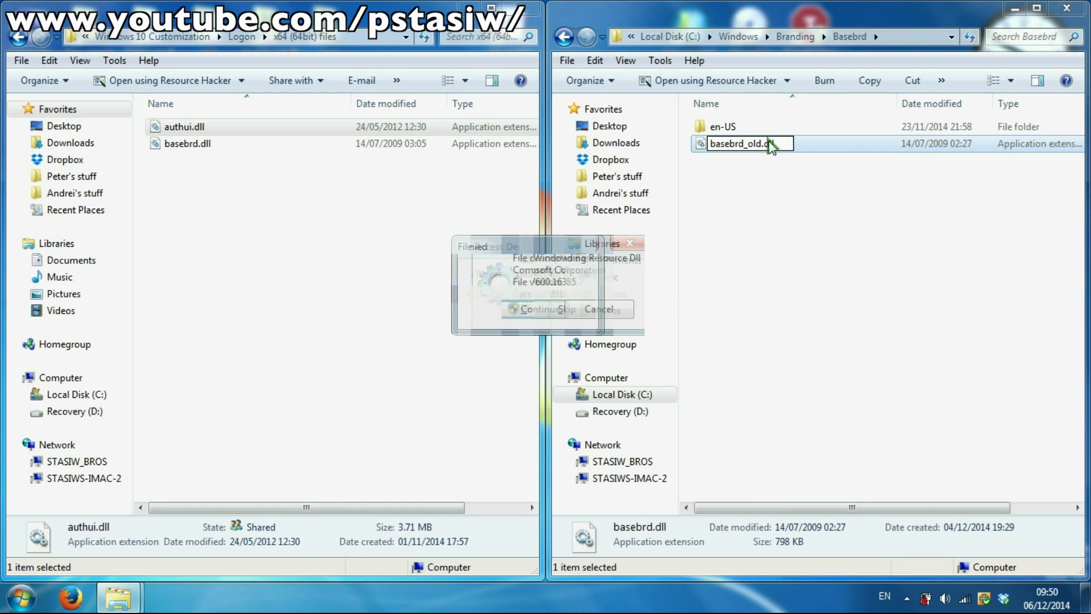
{"action": "left_click", "coordinate": [536, 361]}
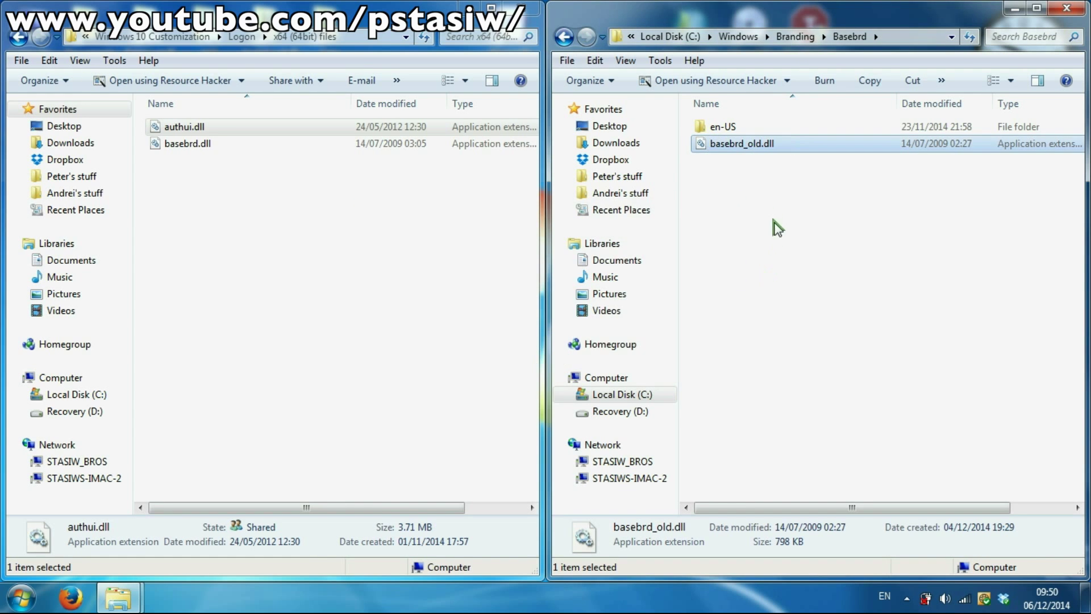
Paste the new 953 KB basebrd.dll into Basebrd, granting admin permission
{"action": "right_click", "coordinate": [196, 146]}
{"action": "left_click", "coordinate": [255, 426]}
{"action": "right_click", "coordinate": [724, 214]}
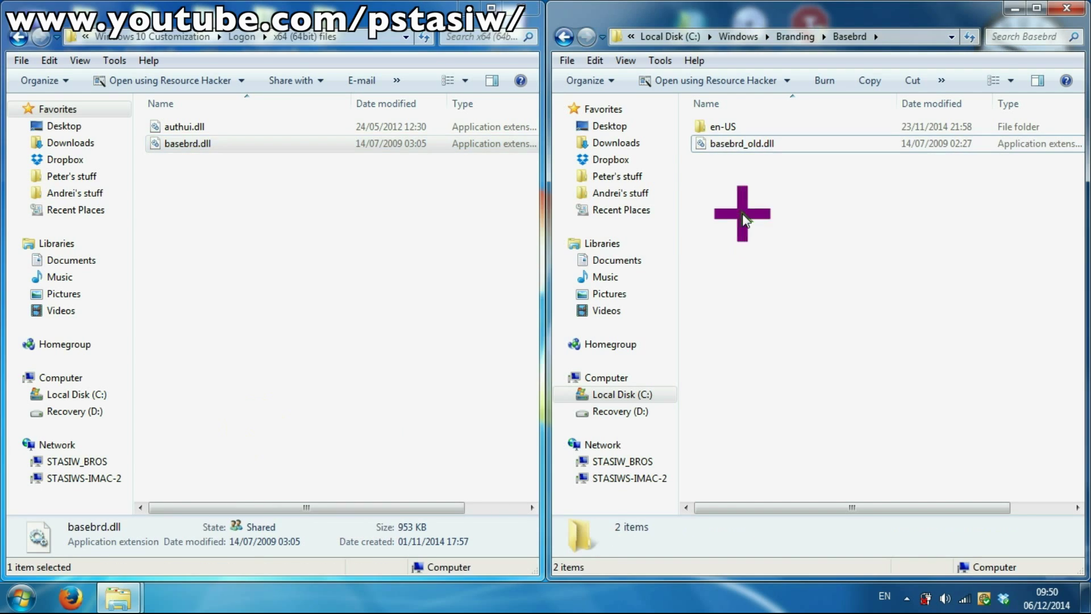
{"action": "left_click", "coordinate": [790, 322]}
{"action": "left_click", "coordinate": [521, 358]}
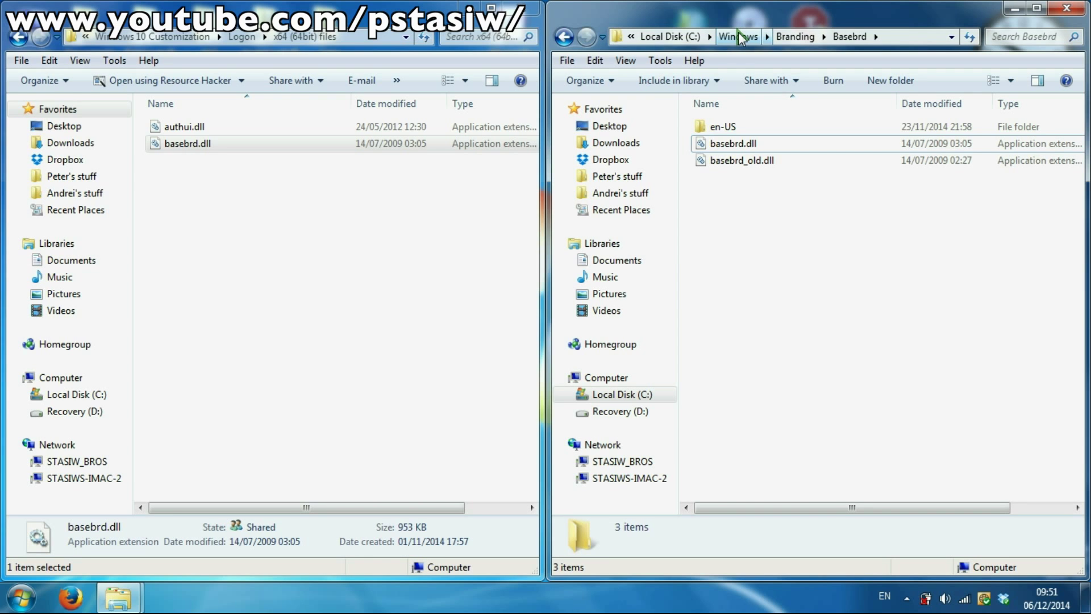
Navigate from Windows into System32 and open the oobe folder
{"action": "left_click", "coordinate": [739, 36]}
{"action": "scroll", "coordinate": [864, 292], "scroll_direction": "down", "scroll_amount": 4}
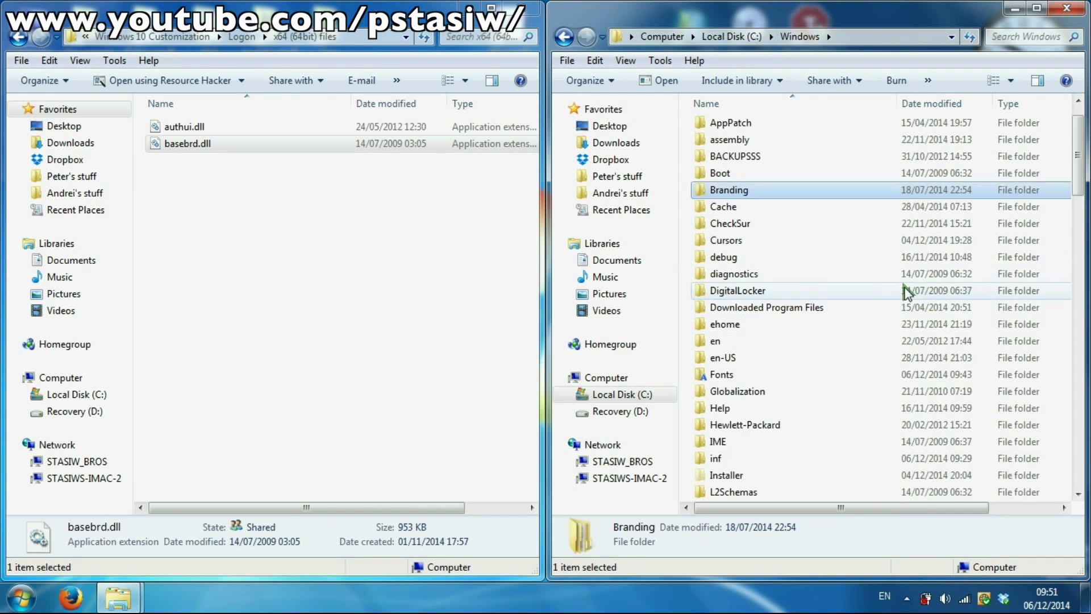
{"action": "scroll", "coordinate": [770, 342], "scroll_direction": "down", "scroll_amount": 5}
{"action": "left_click", "coordinate": [770, 344]}
{"action": "scroll", "coordinate": [762, 358], "scroll_direction": "down", "scroll_amount": 3}
{"action": "double_click", "coordinate": [730, 407]}
{"action": "left_click", "coordinate": [731, 292]}
{"action": "key", "text": "o"}
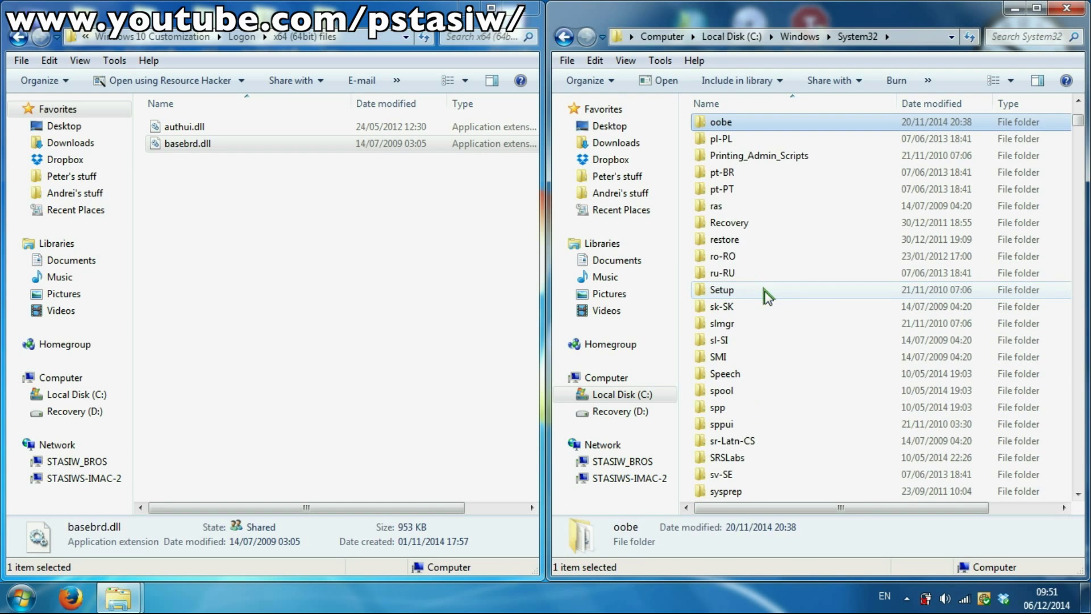
{"action": "double_click", "coordinate": [749, 128]}
Open oobe\Info\backgrounds to find the existing background.bmp
{"action": "scroll", "coordinate": [803, 199], "scroll_direction": "down", "scroll_amount": 1}
{"action": "scroll", "coordinate": [747, 238], "scroll_direction": "up", "scroll_amount": 1}
{"action": "left_click", "coordinate": [733, 144]}
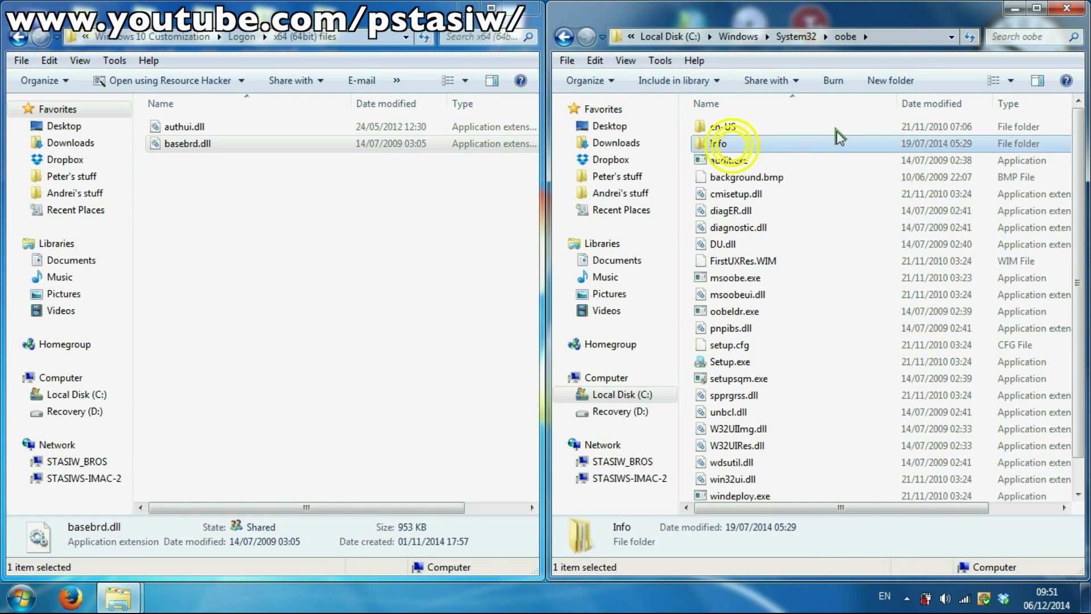
{"action": "double_click", "coordinate": [726, 146]}
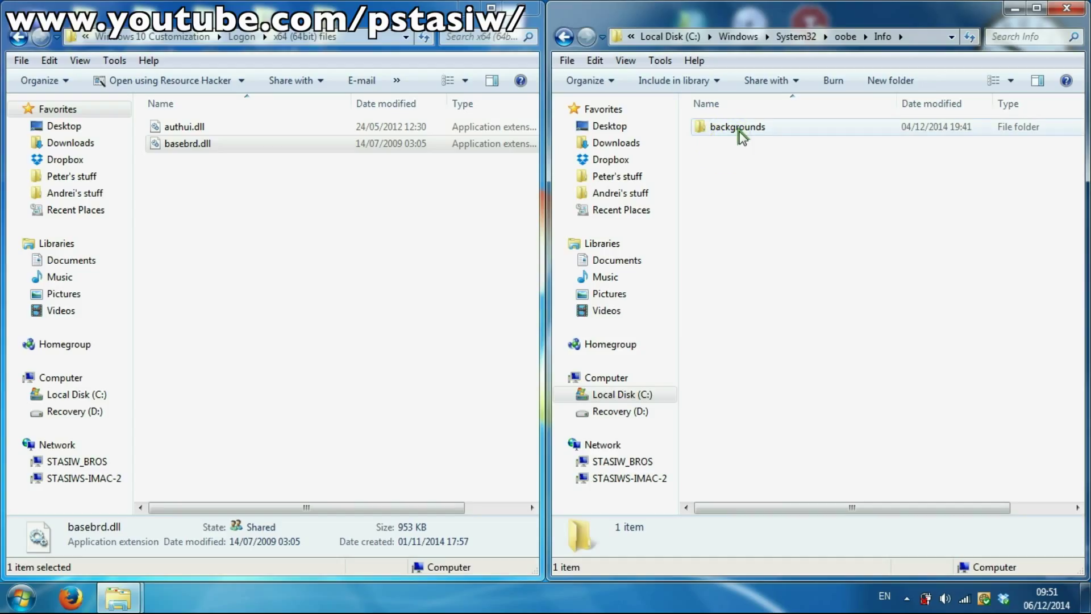
{"action": "double_click", "coordinate": [737, 127]}
{"action": "left_click_drag", "start_coordinate": [785, 171], "coordinate": [711, 114]}
{"action": "left_click", "coordinate": [836, 214]}
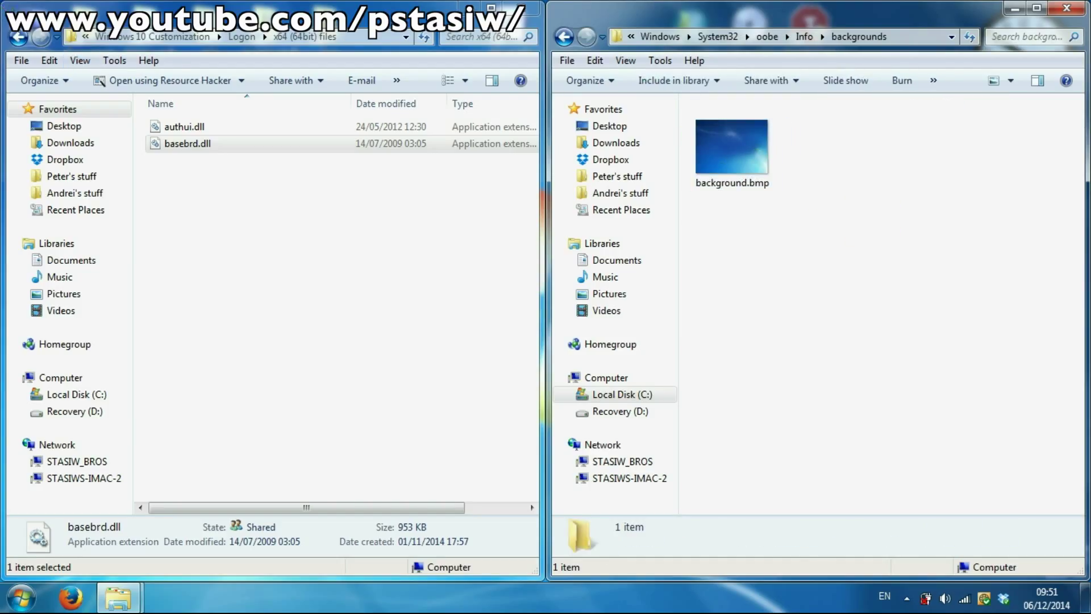
Return the left window to the Logon folder and copy the new Background.bmp
{"action": "left_click", "coordinate": [22, 37]}
{"action": "left_click", "coordinate": [181, 177]}
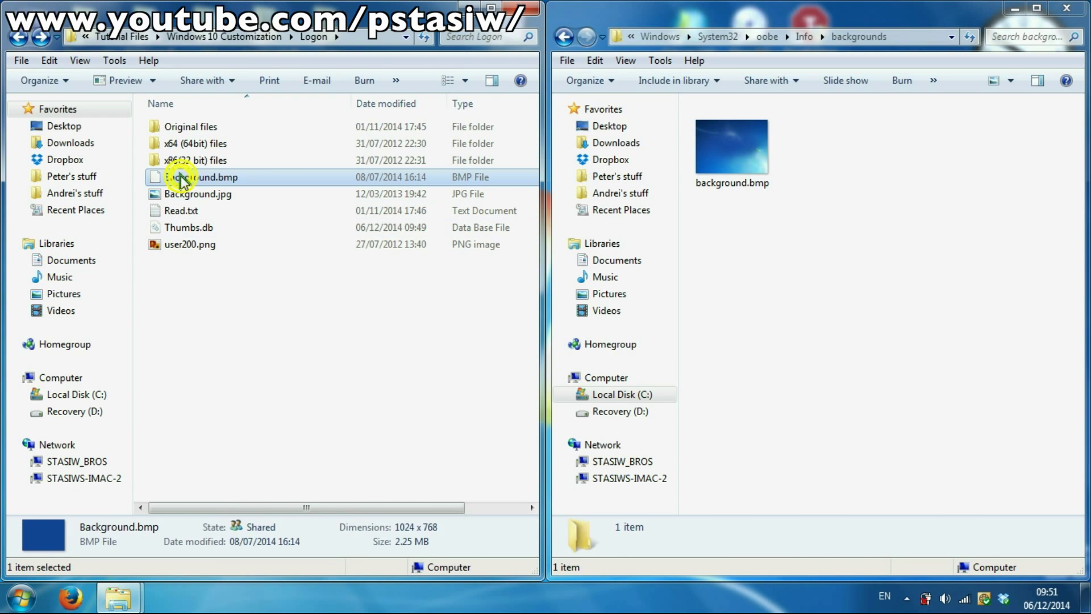
{"action": "right_click", "coordinate": [181, 176]}
{"action": "left_click", "coordinate": [218, 486]}
Take ownership of the existing background.bmp and rename it background_old.bmp
{"action": "right_click", "coordinate": [727, 173]}
{"action": "left_click", "coordinate": [756, 222]}
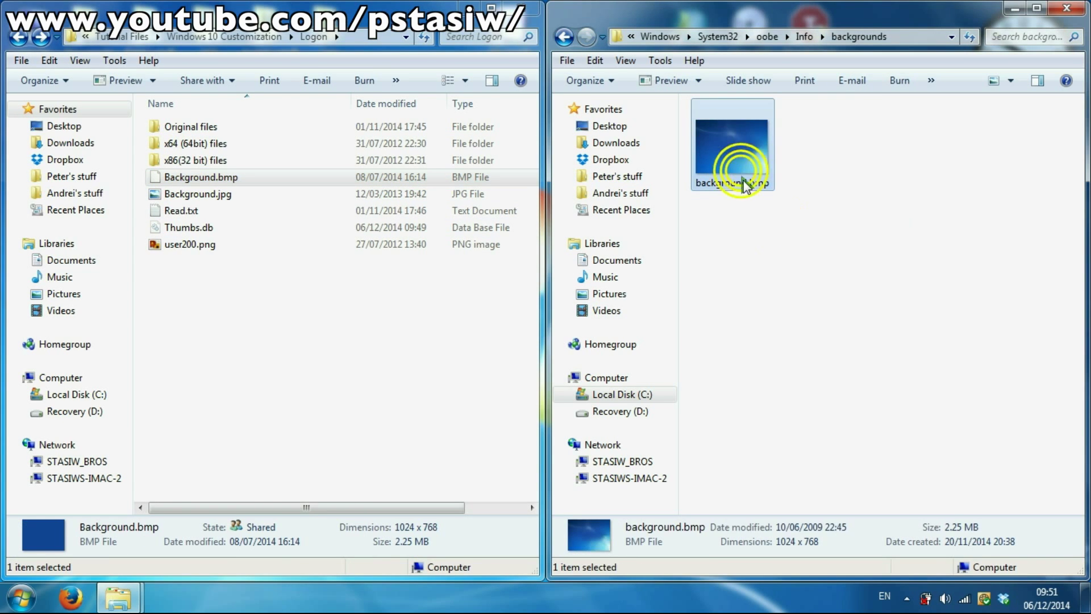
{"action": "left_click", "coordinate": [748, 183]}
{"action": "left_click", "coordinate": [747, 183]}
{"action": "type", "text": "old"}
{"action": "key", "text": "Return"}
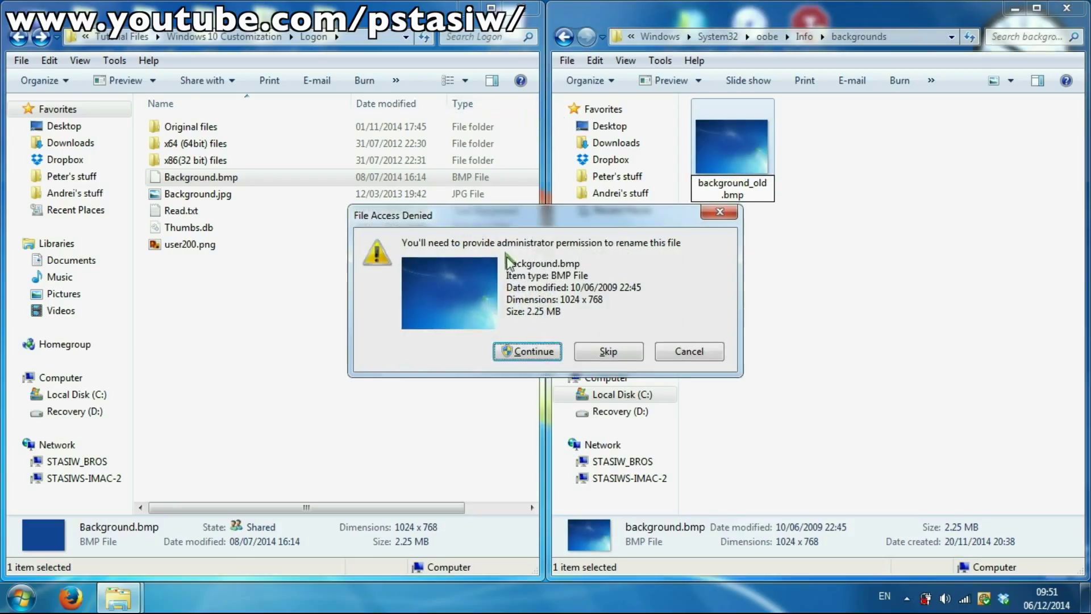
{"action": "left_click", "coordinate": [512, 347]}
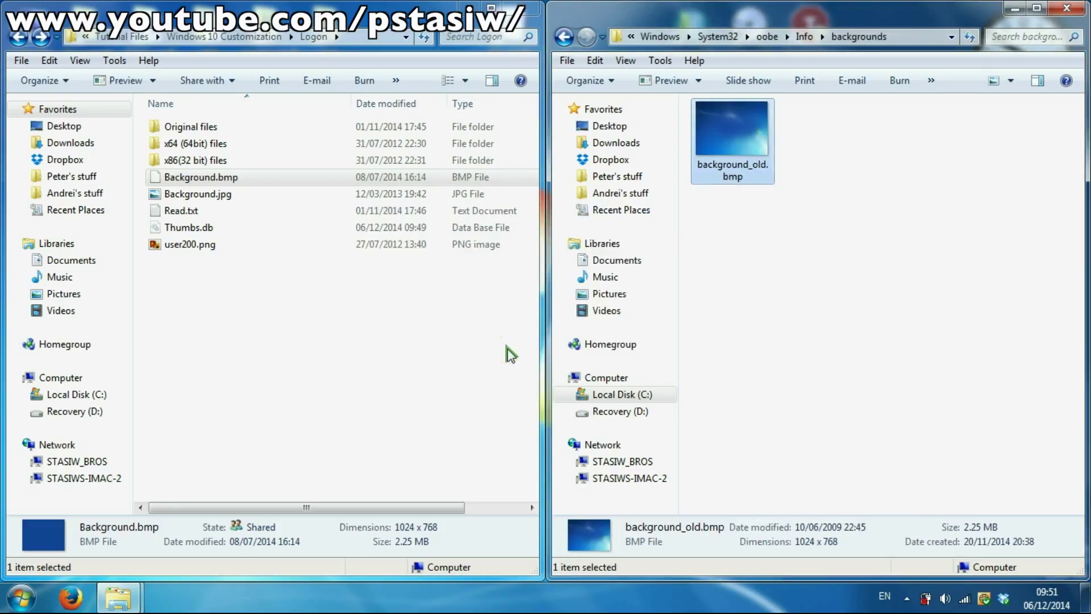
Paste the new 2.25 MB Background.bmp into backgrounds, granting admin permission
{"action": "right_click", "coordinate": [243, 178]}
{"action": "left_click", "coordinate": [282, 487]}
{"action": "right_click", "coordinate": [888, 160]}
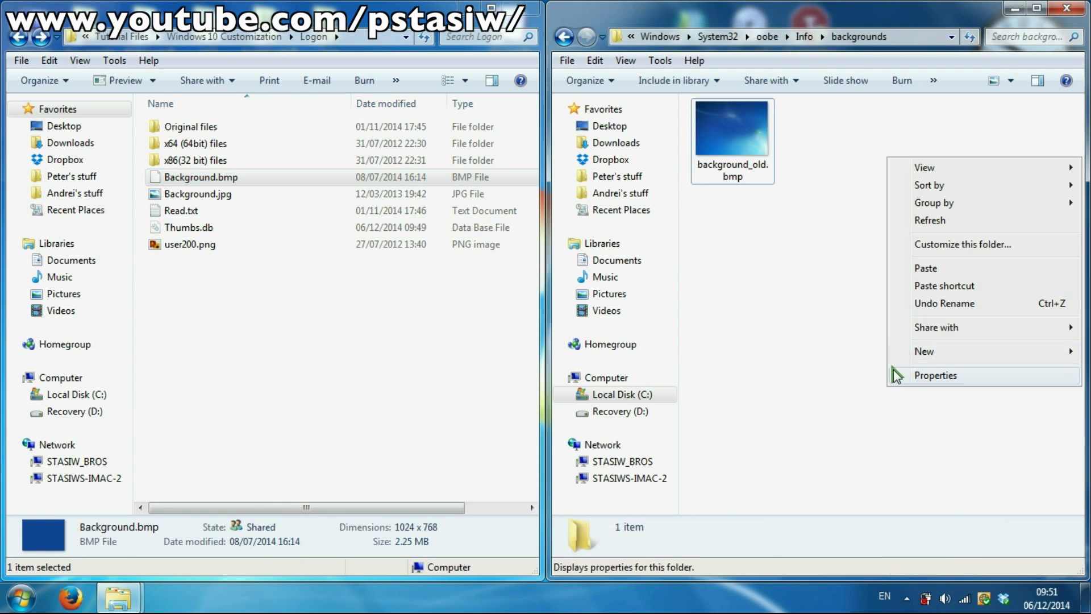
{"action": "left_click", "coordinate": [950, 276]}
{"action": "left_click", "coordinate": [510, 362]}
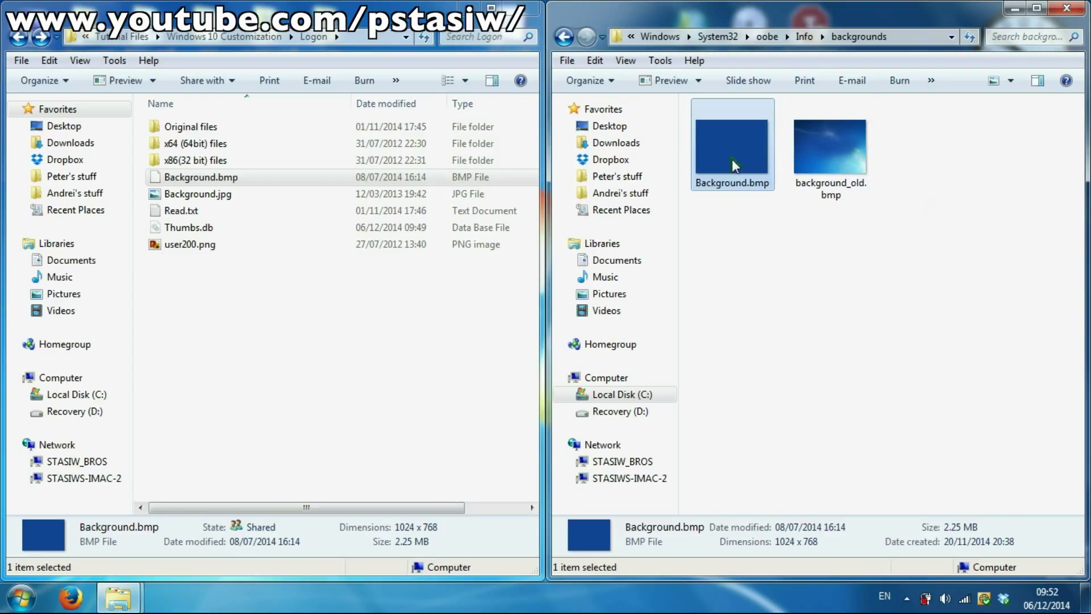
{"action": "mouse_move", "coordinate": [732, 160]}
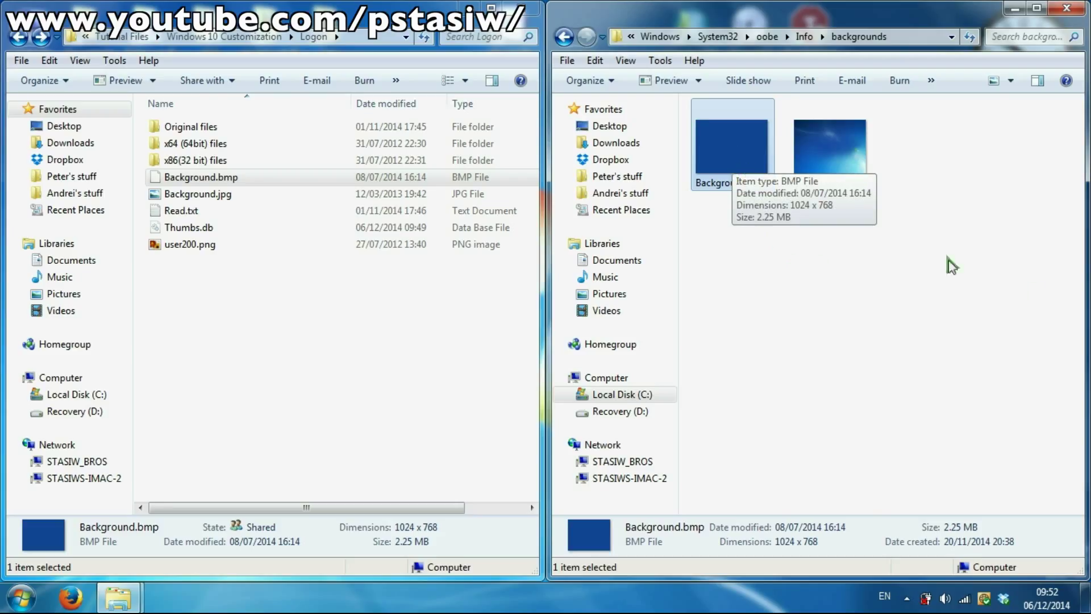
Back in oobe, overwrite background.bmp with the Windows 10 Background.bmp using Copy and Replace
{"action": "left_click", "coordinate": [566, 36]}
{"action": "left_click", "coordinate": [565, 36]}
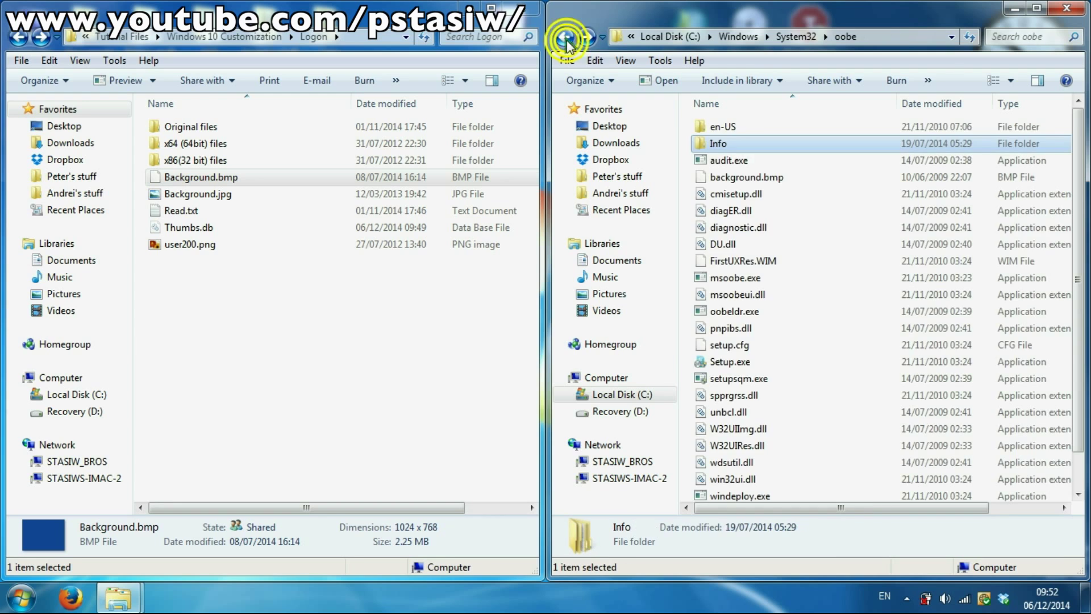
{"action": "scroll", "coordinate": [794, 336], "scroll_direction": "down", "scroll_amount": 1}
{"action": "scroll", "coordinate": [797, 335], "scroll_direction": "up", "scroll_amount": 1}
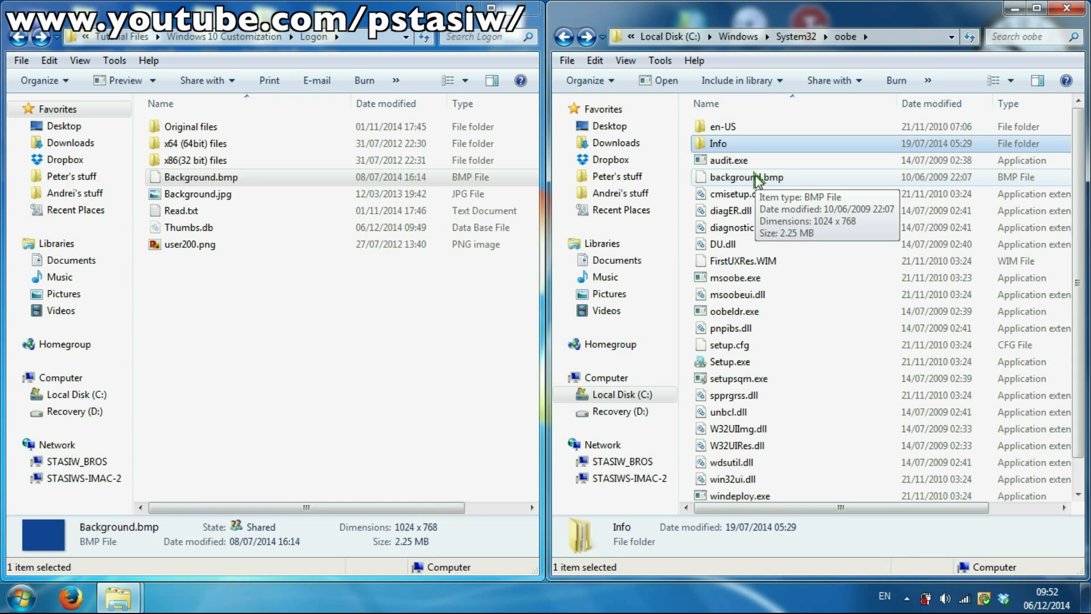
{"action": "left_click", "coordinate": [738, 179]}
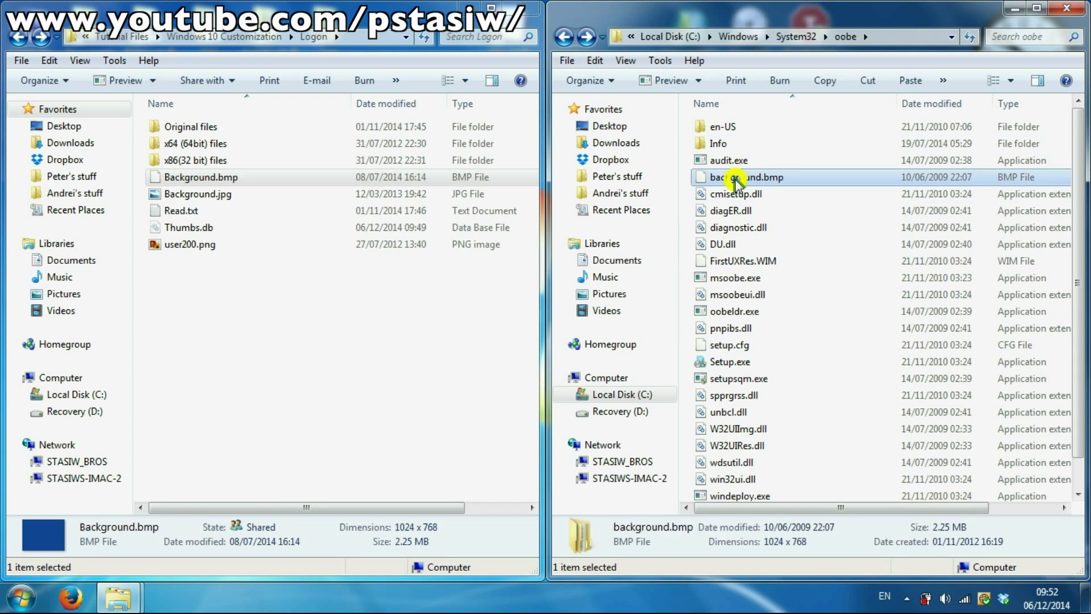
{"action": "right_click", "coordinate": [231, 176]}
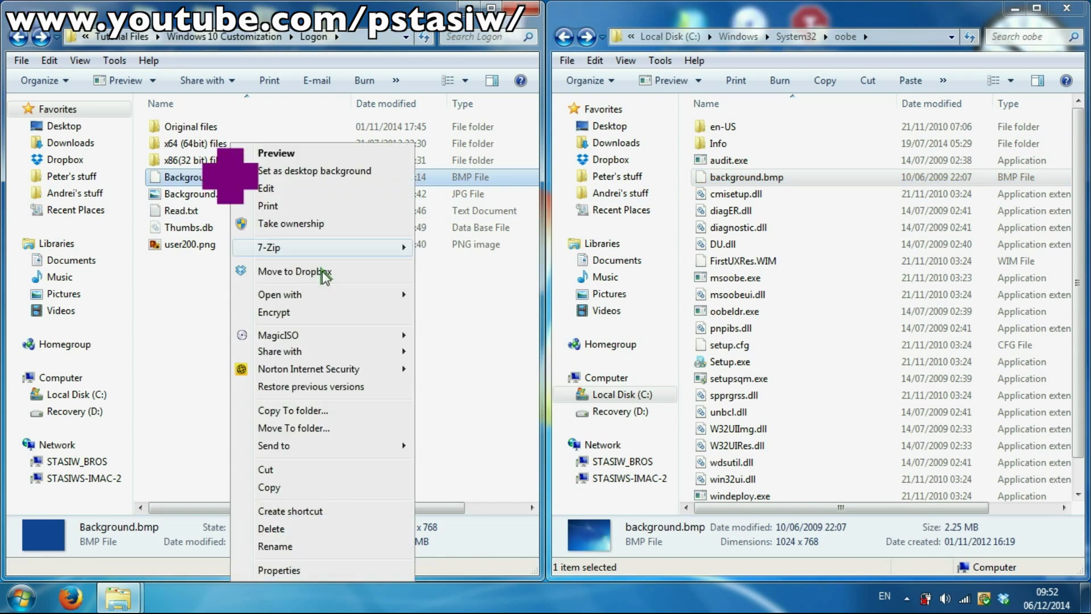
{"action": "left_click", "coordinate": [269, 487]}
{"action": "right_click", "coordinate": [759, 206]}
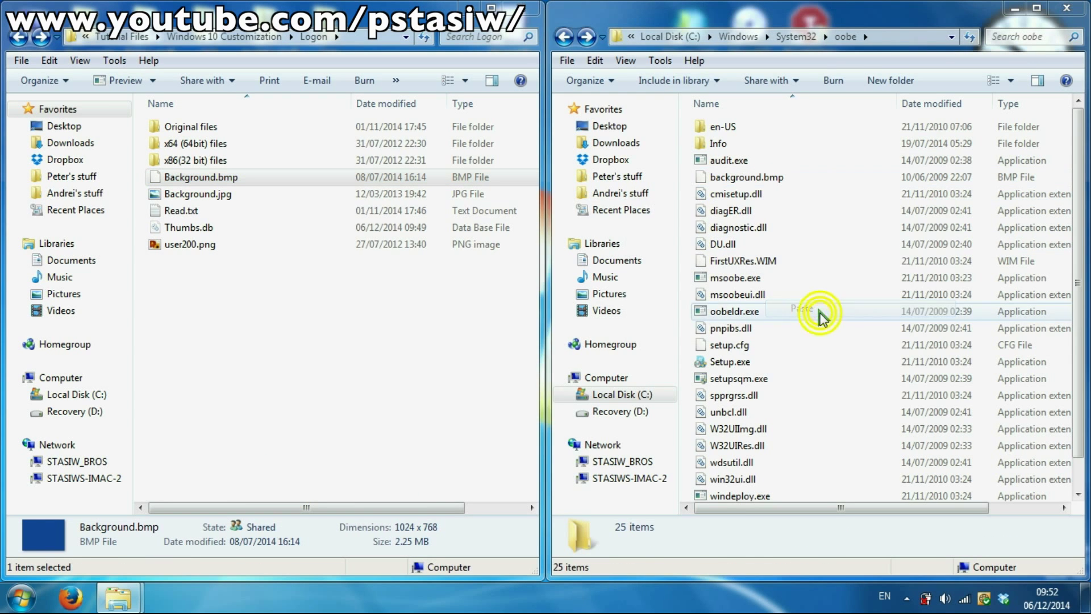
{"action": "left_click", "coordinate": [824, 310]}
{"action": "left_click", "coordinate": [496, 200]}
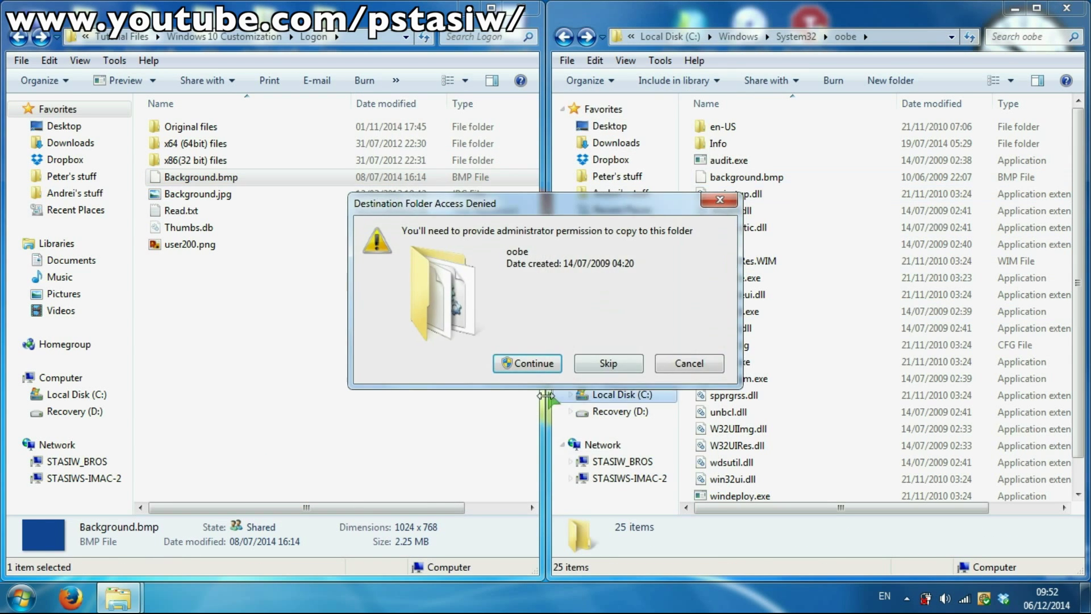
{"action": "left_click", "coordinate": [537, 368]}
Rename the copied oobe background.bmp to backgroundDefault.bmp
{"action": "left_click", "coordinate": [762, 177]}
{"action": "type", "text": "Default"}
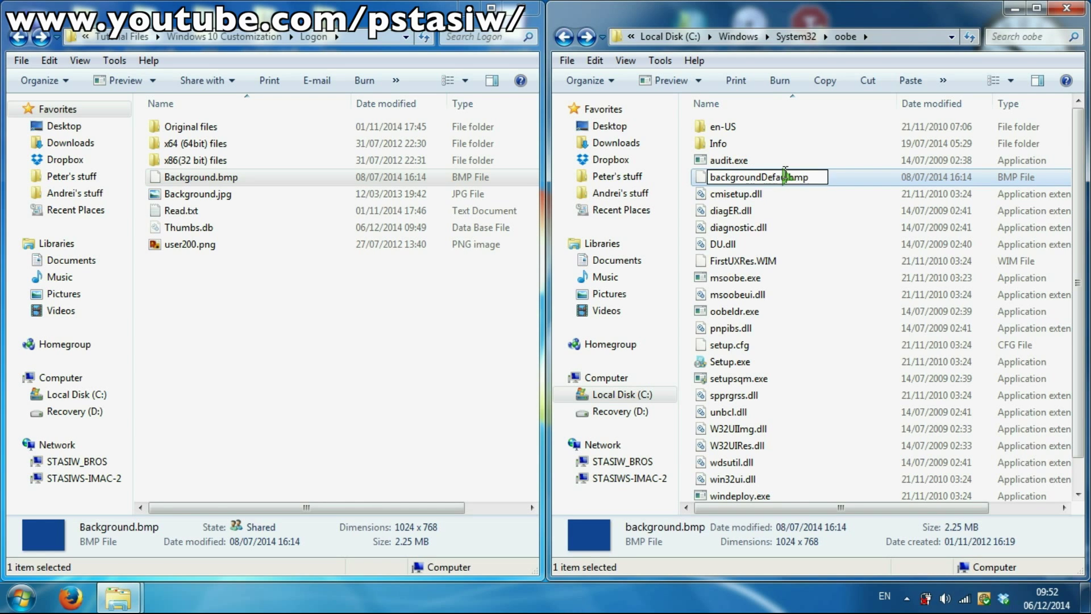
{"action": "key", "text": "BackSpace"}
{"action": "key", "text": "BackSpace"}
{"action": "type", "text": "lt"}
{"action": "key", "text": "Return"}
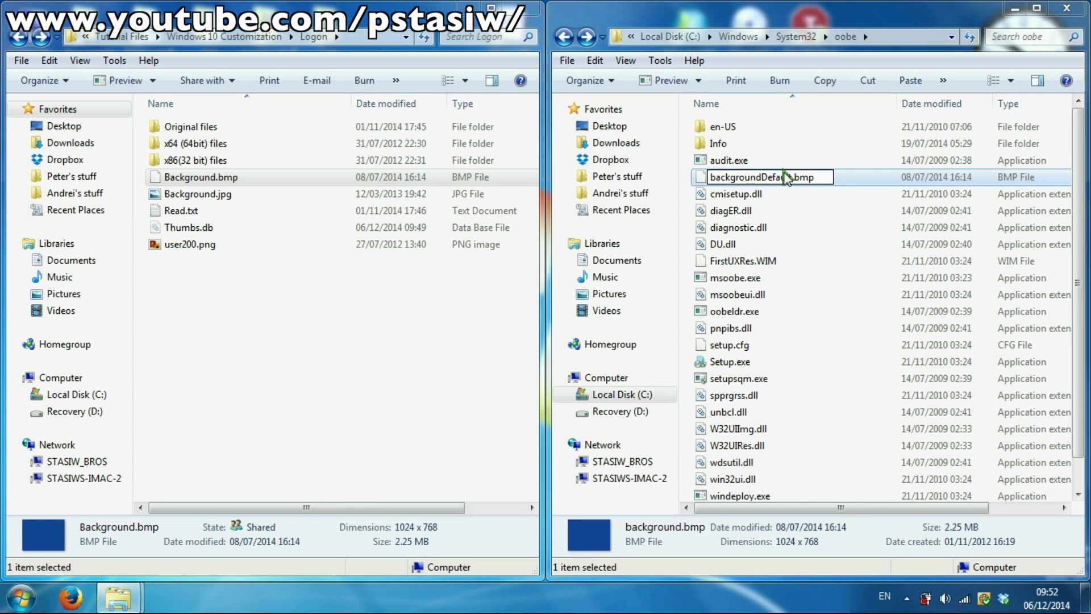
{"action": "key", "text": "Return"}
In oobe\Info\backgrounds, rename the blue Background.bmp to backgroundDefault.bmp
{"action": "double_click", "coordinate": [731, 144]}
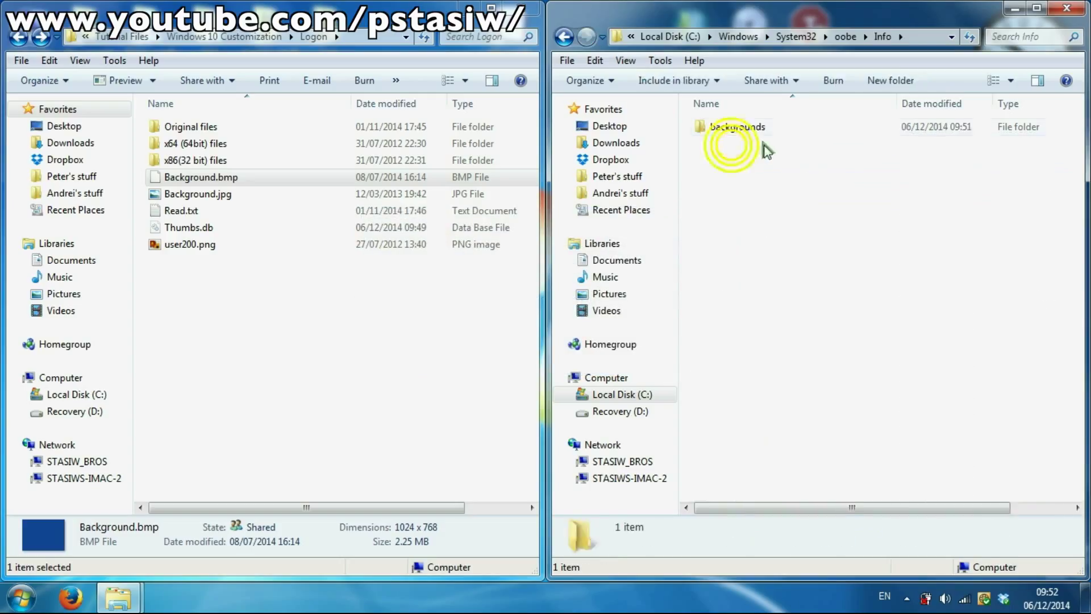
{"action": "double_click", "coordinate": [739, 130]}
{"action": "left_click", "coordinate": [752, 169]}
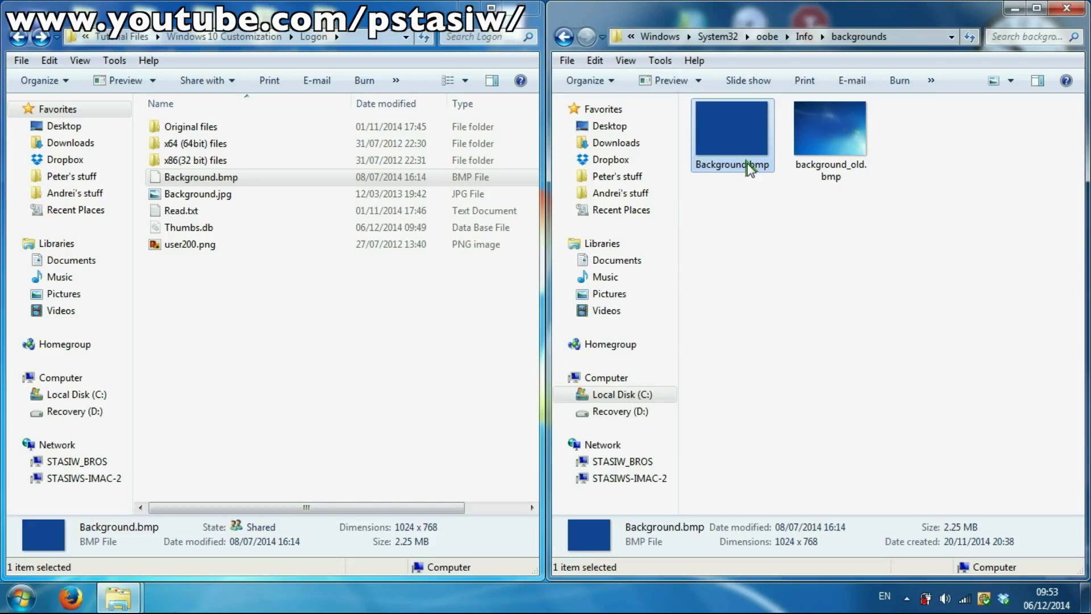
{"action": "left_click", "coordinate": [746, 165]}
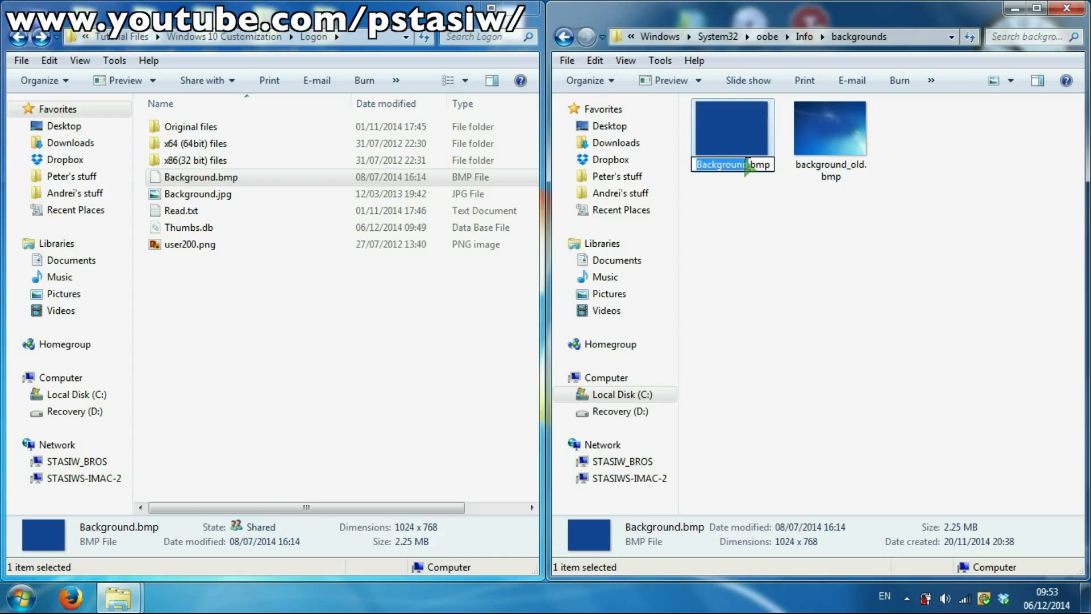
{"action": "type", "text": "background"}
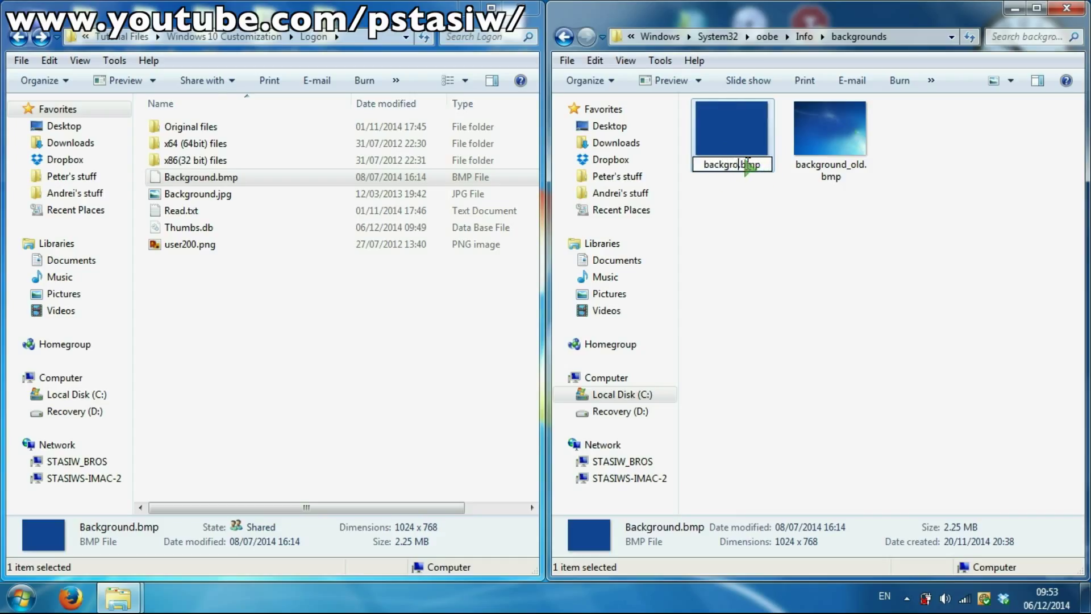
{"action": "type", "text": "Default"}
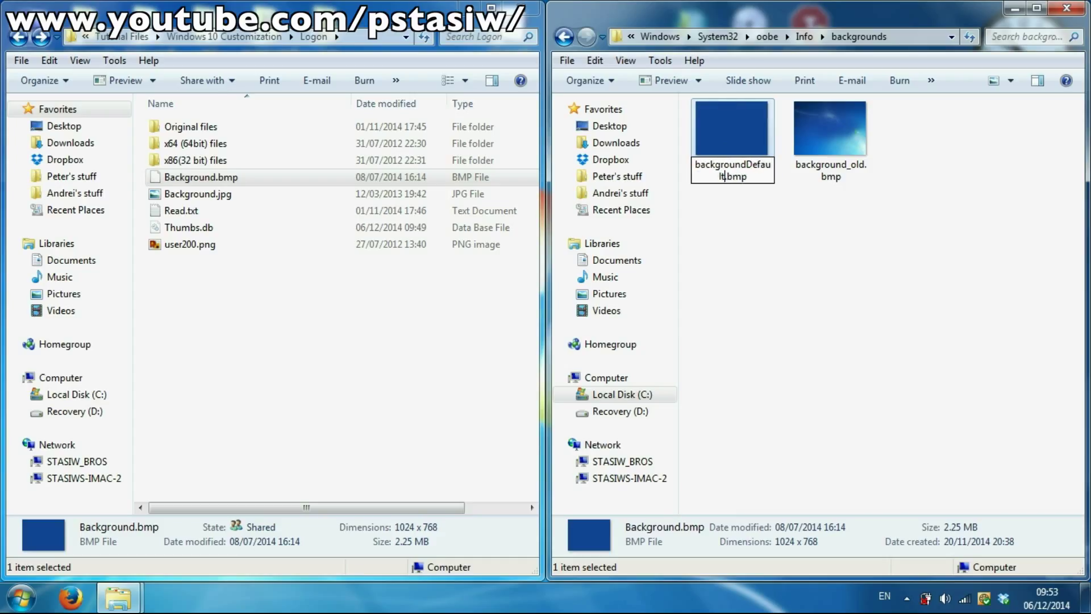
{"action": "key", "text": "Return"}
{"action": "key", "text": "Return"}
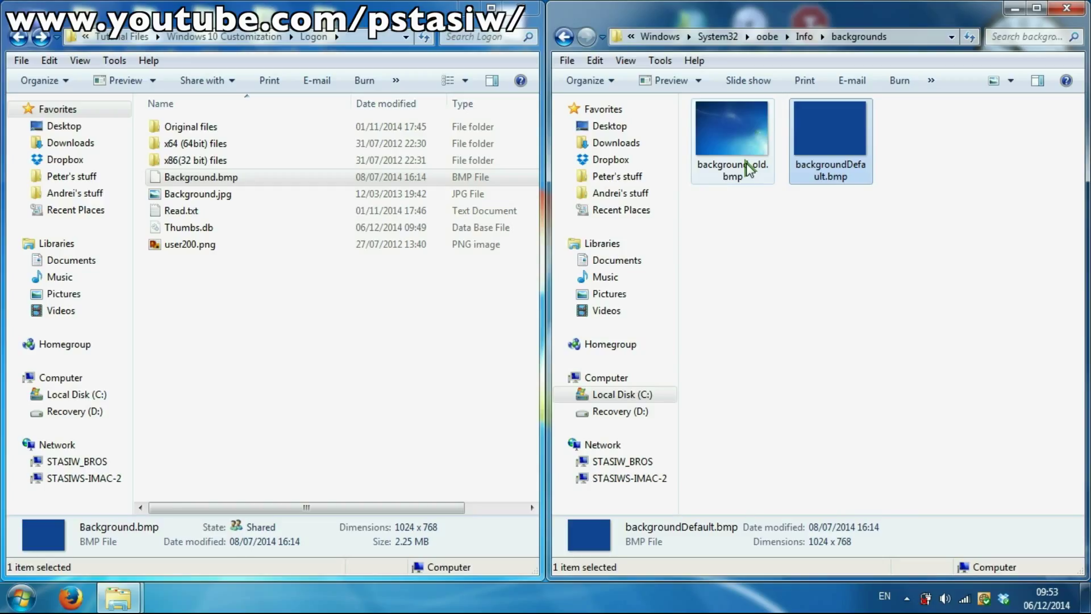
Launch regedit from Start search and expand HKEY_LOCAL_MACHINE\SOFTWARE
{"action": "left_click", "coordinate": [20, 597]}
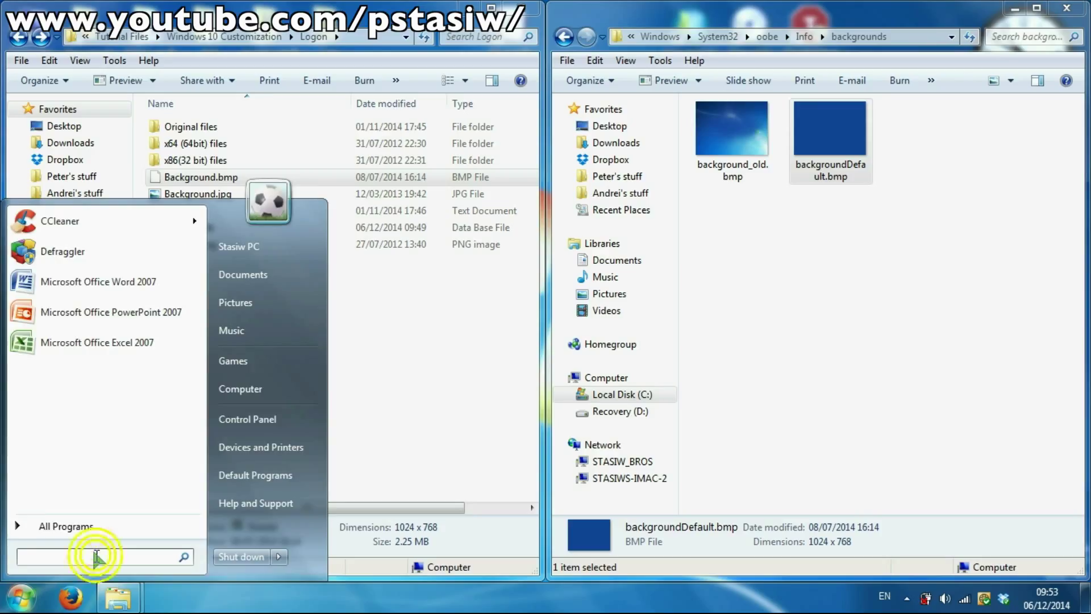
{"action": "type", "text": "rege"}
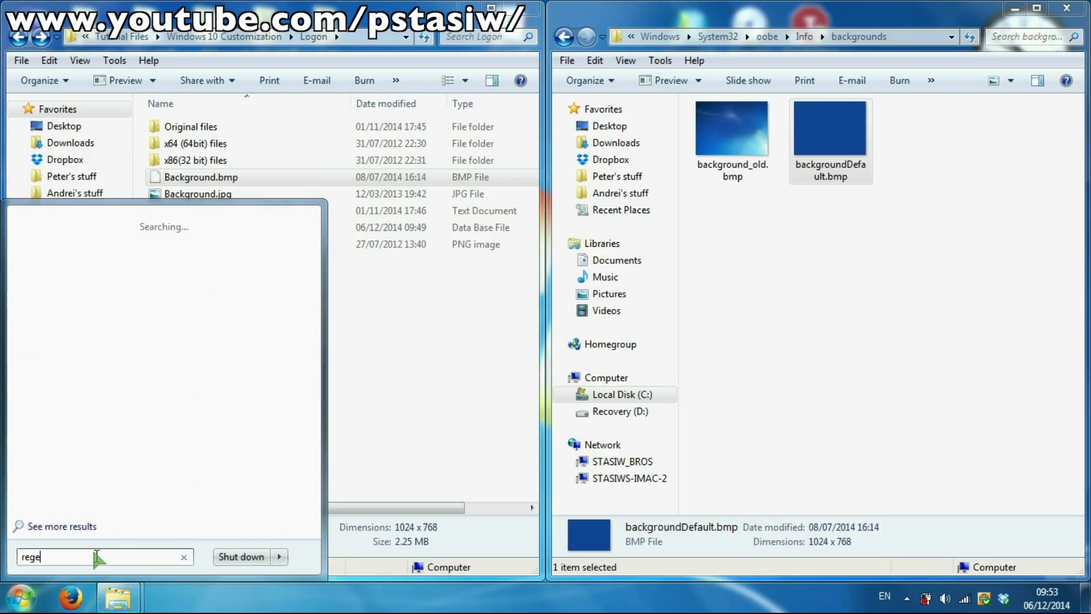
{"action": "type", "text": "dit"}
{"action": "key", "text": "Return"}
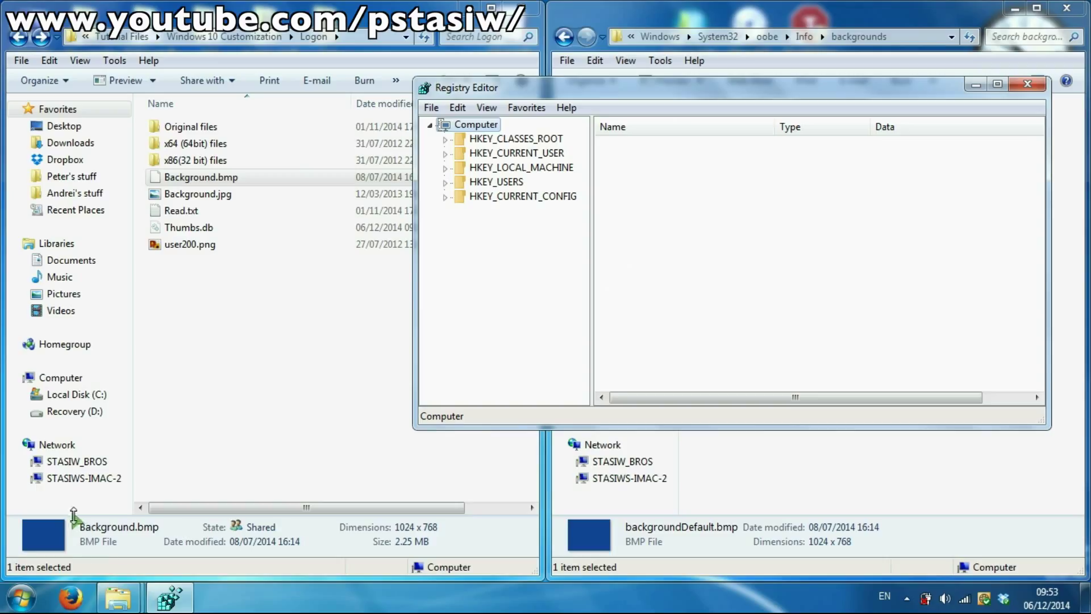
{"action": "left_click", "coordinate": [446, 168]}
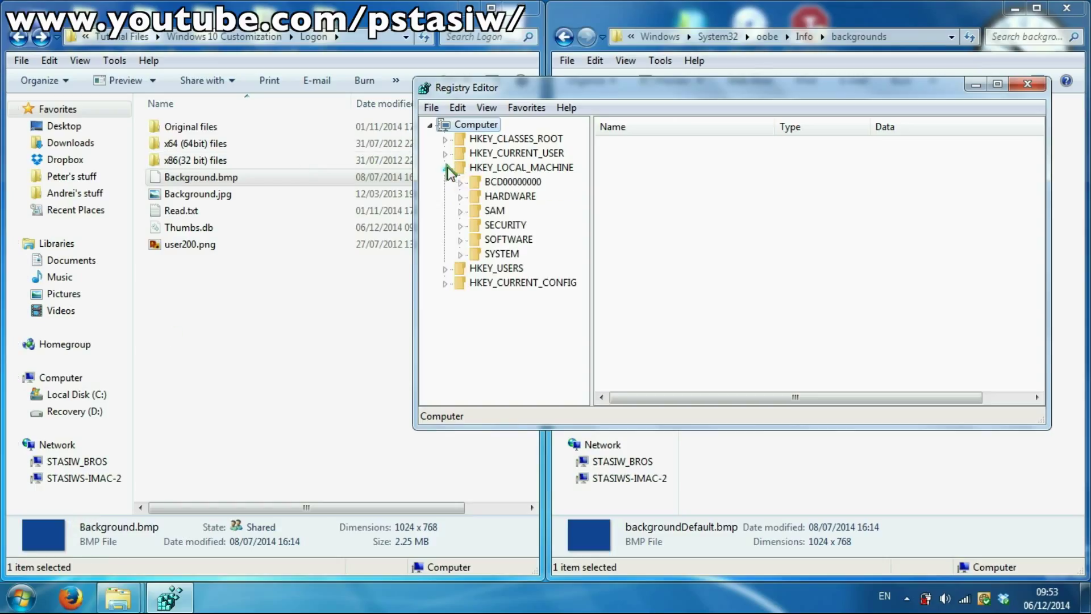
{"action": "left_click", "coordinate": [460, 239]}
Expand Microsoft\Windows\CurrentVersion\Authentication\LogonUI and select the Background key
{"action": "scroll", "coordinate": [502, 213], "scroll_direction": "down", "scroll_amount": 10}
{"action": "scroll", "coordinate": [503, 213], "scroll_direction": "up", "scroll_amount": 3}
{"action": "left_click", "coordinate": [476, 197]}
{"action": "scroll", "coordinate": [518, 262], "scroll_direction": "down", "scroll_amount": 9}
{"action": "scroll", "coordinate": [529, 278], "scroll_direction": "down", "scroll_amount": 20}
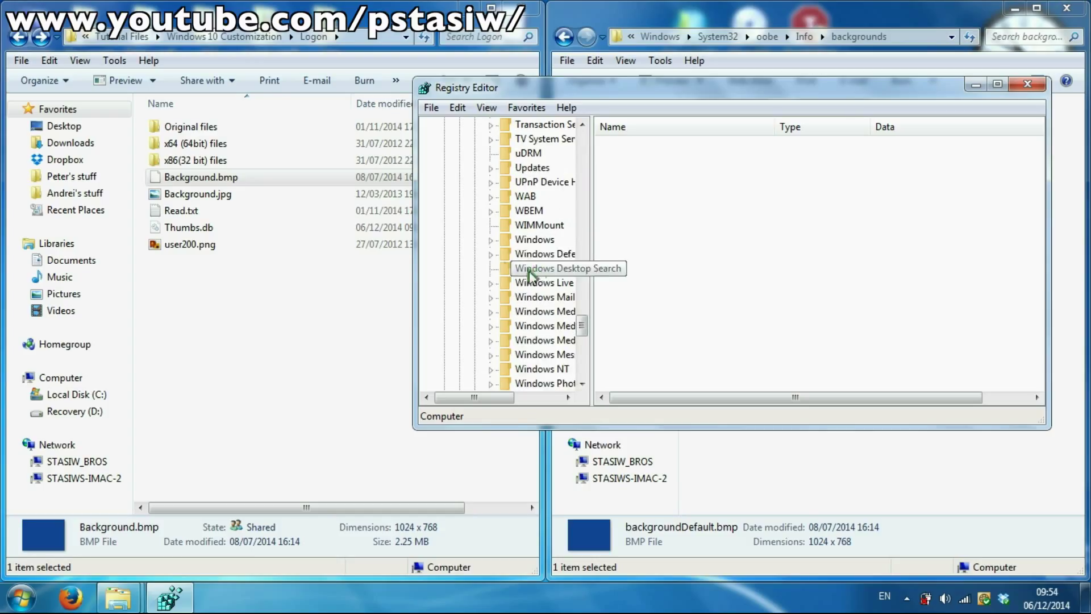
{"action": "left_click", "coordinate": [491, 239]}
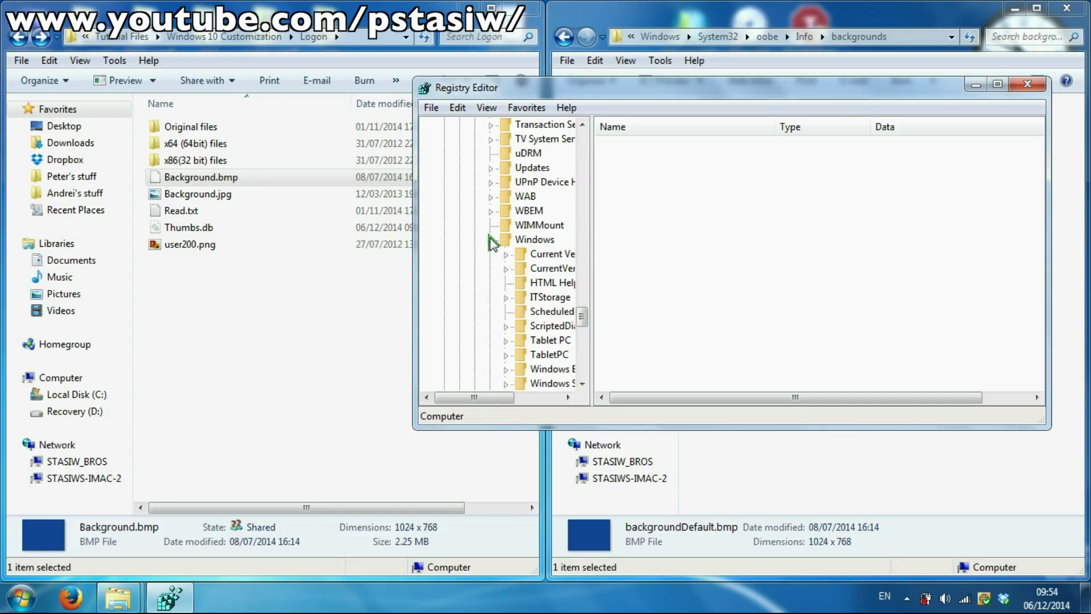
{"action": "left_click_drag", "start_coordinate": [489, 397], "coordinate": [518, 398]}
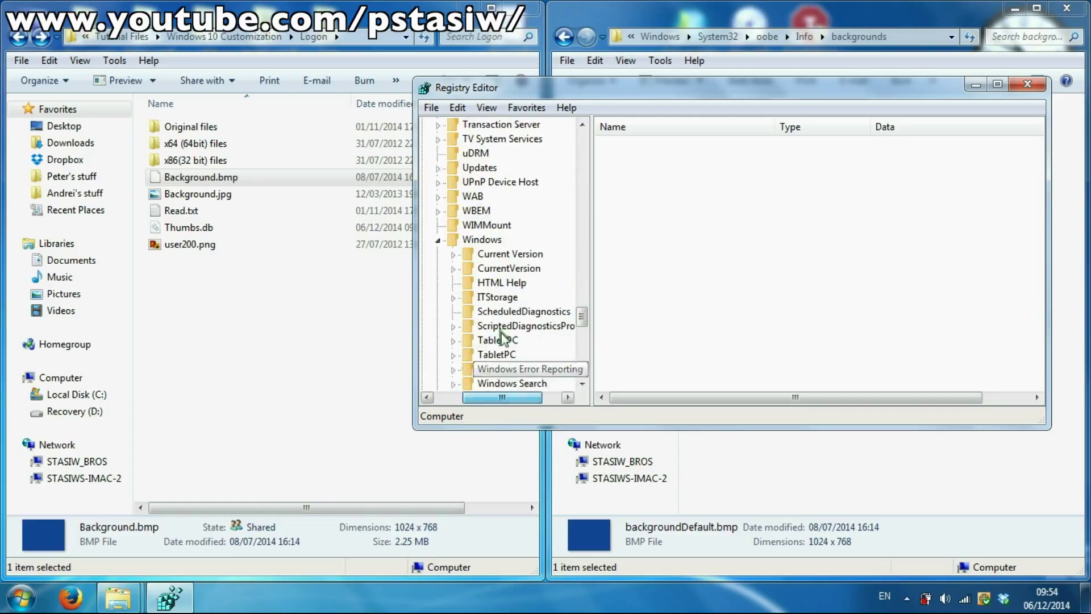
{"action": "left_click", "coordinate": [453, 269]}
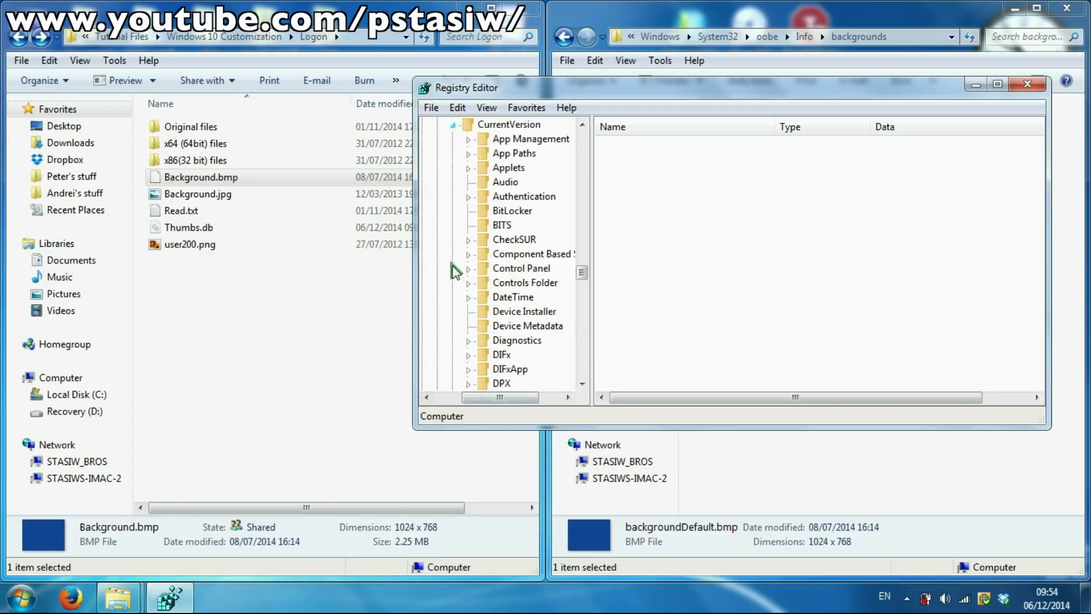
{"action": "left_click", "coordinate": [469, 197]}
{"action": "left_click", "coordinate": [483, 240]}
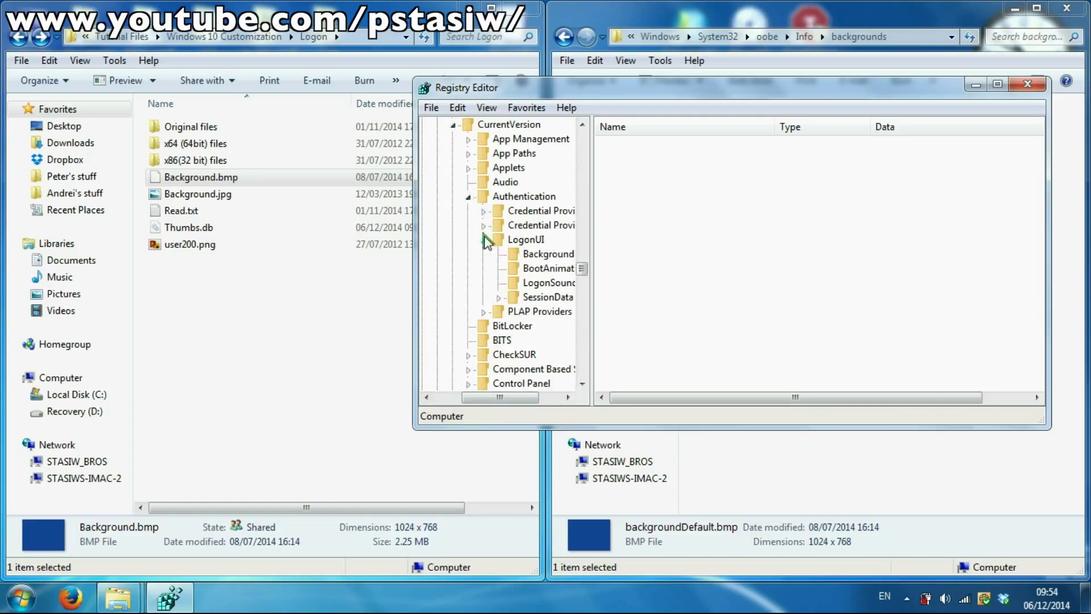
{"action": "left_click", "coordinate": [520, 257]}
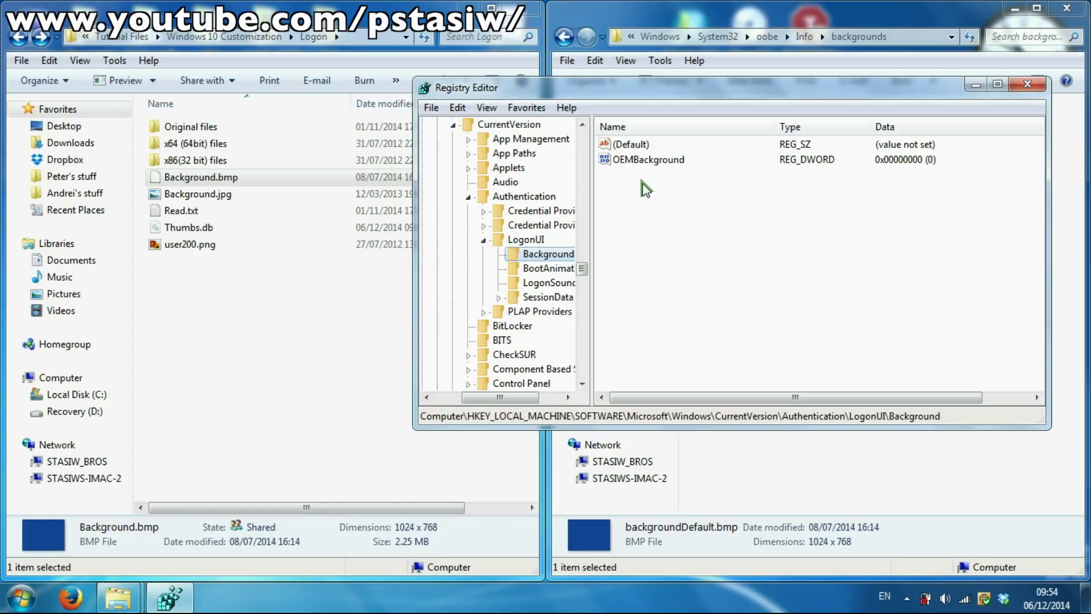
Change OEMBackground's value data from 0 to 1, then close Registry Editor
{"action": "double_click", "coordinate": [658, 161]}
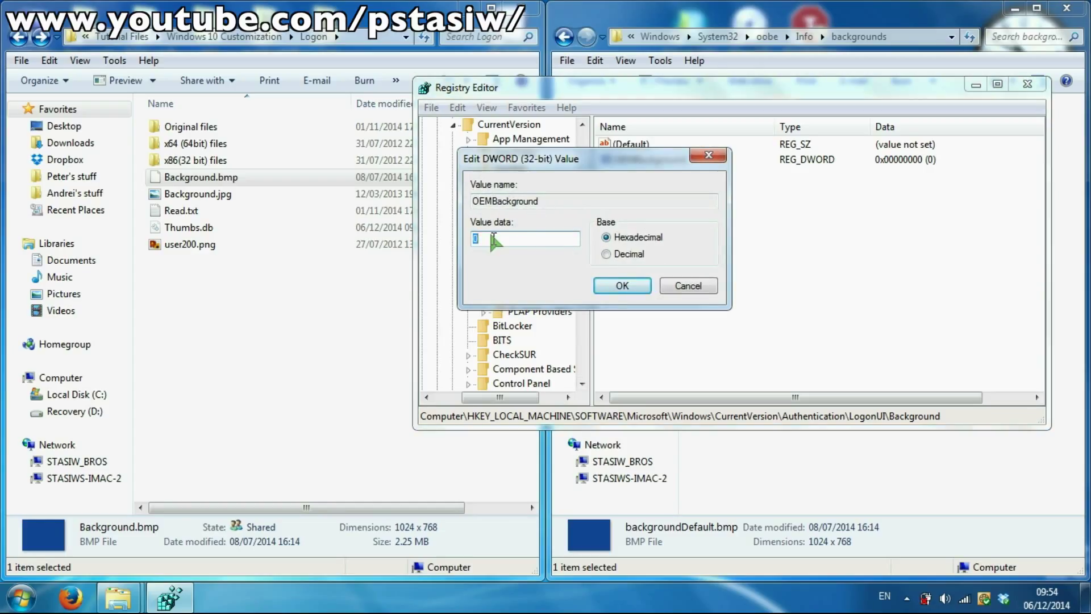
{"action": "type", "text": "1"}
{"action": "key", "text": "Return"}
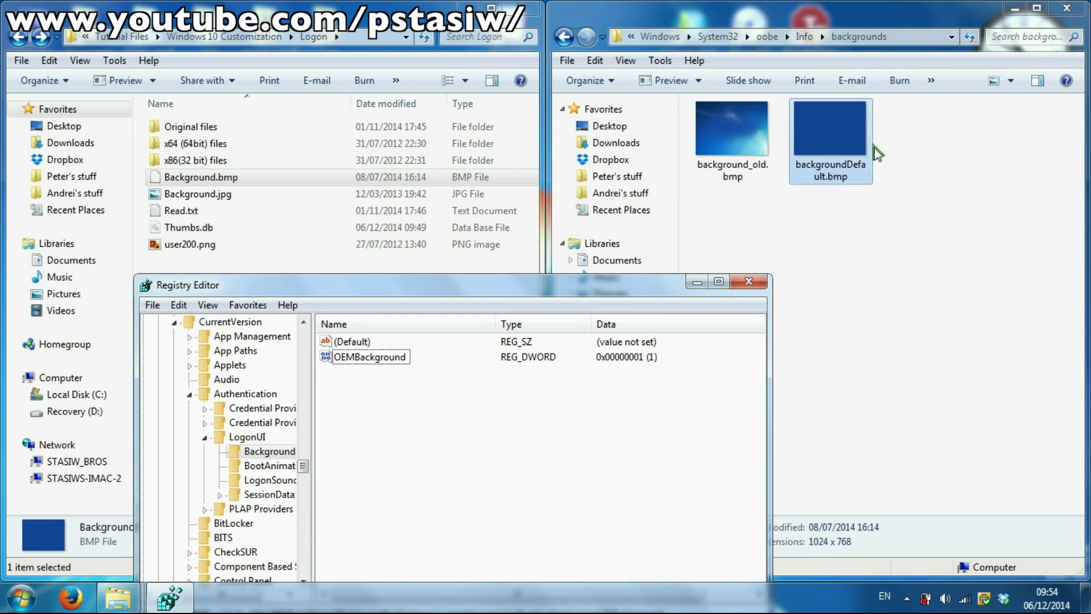
{"action": "left_click_drag", "start_coordinate": [610, 281], "coordinate": [694, 130]}
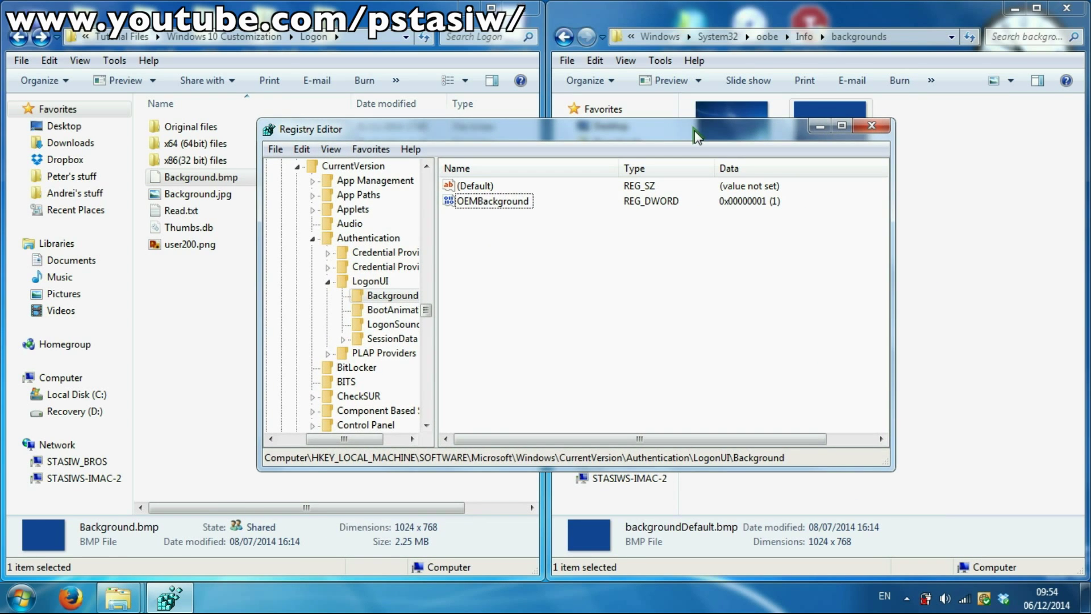
{"action": "left_click", "coordinate": [873, 130]}
{"action": "left_click", "coordinate": [794, 288]}
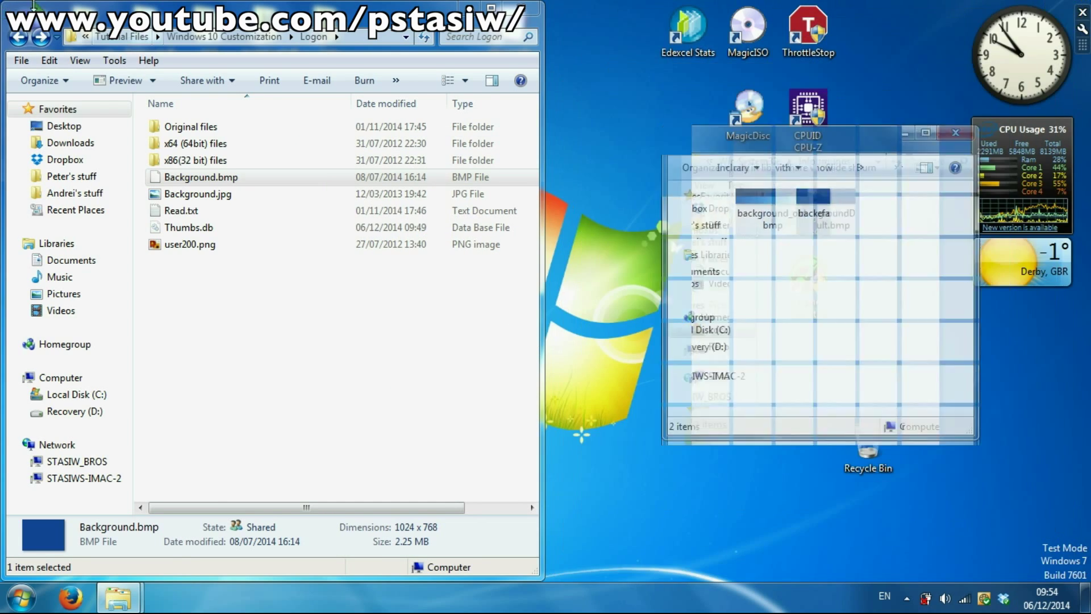